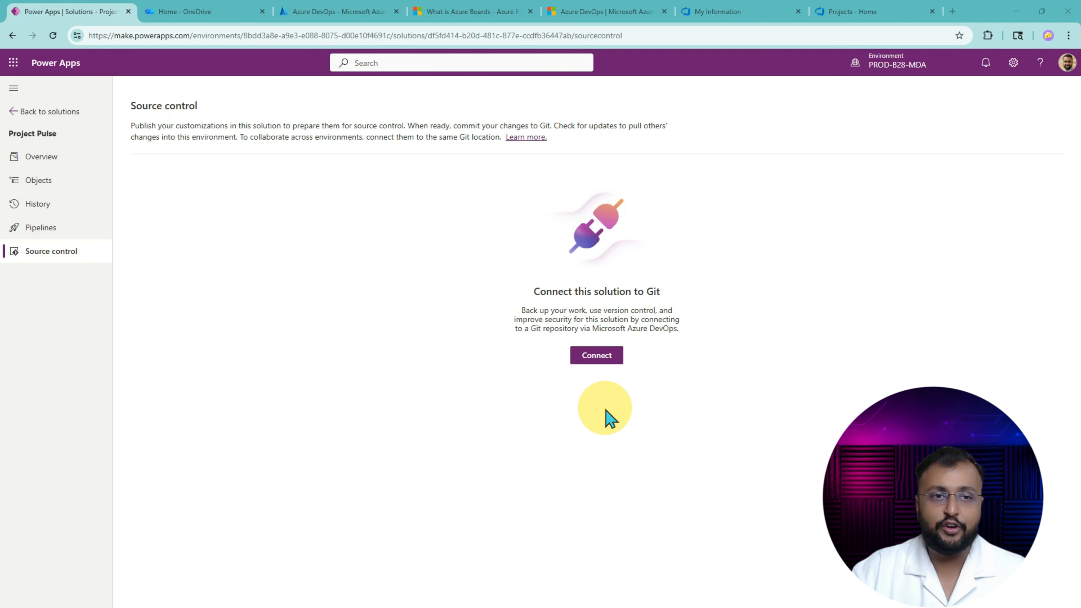
- View the Project Pulse solution's deployment pipelines page and return to its source control page
{"action": "left_click", "coordinate": [89, 234]}
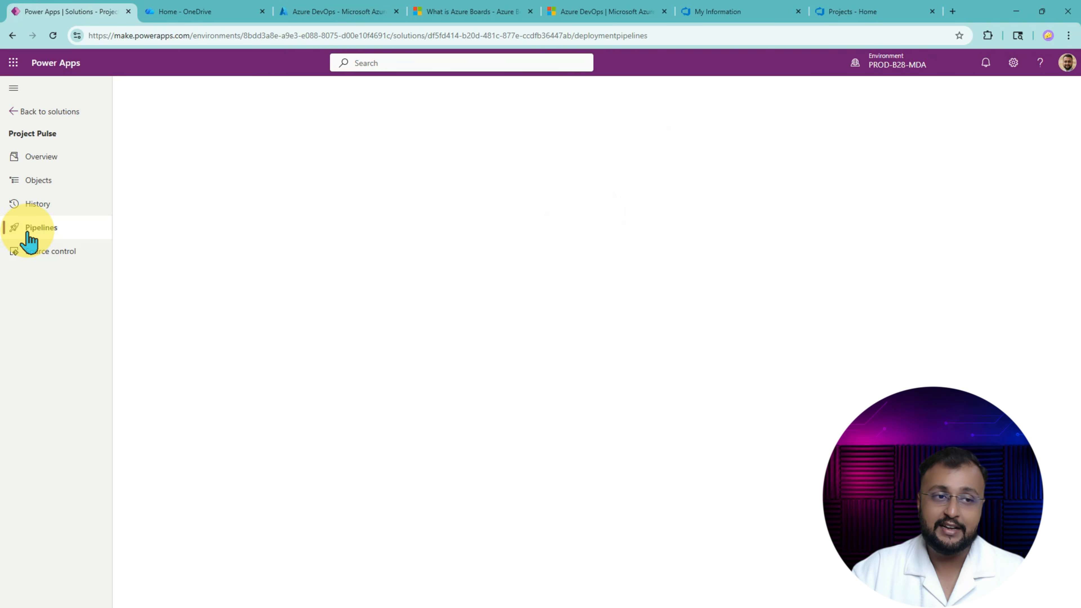
{"action": "left_click", "coordinate": [70, 253]}
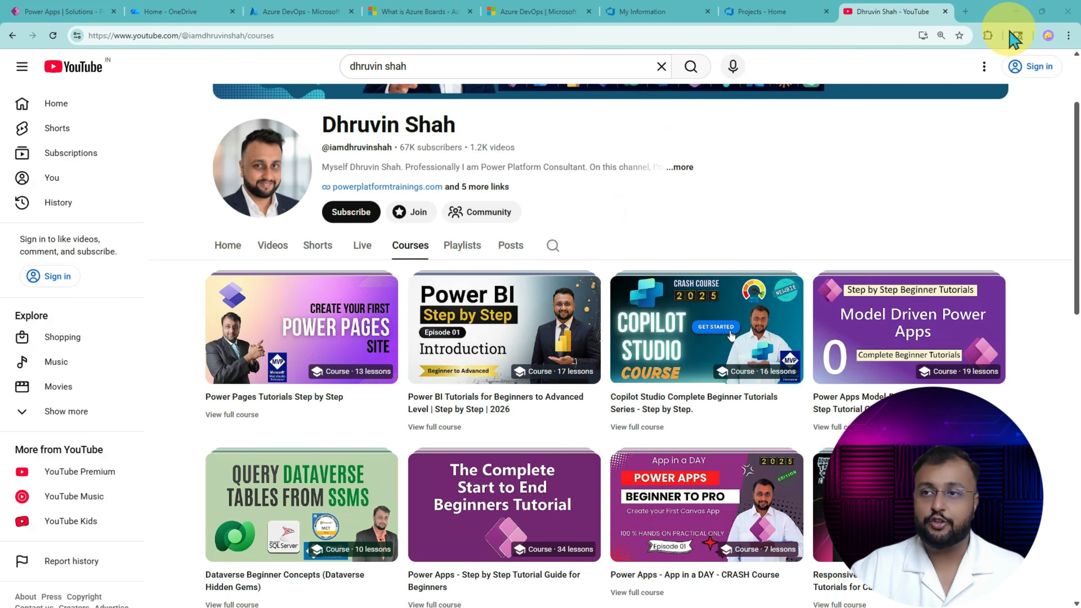
- Switch to the YouTube channel and review the Power Platform Deployment Pipelines playlist among the premium membership courses on its home page
{"action": "scroll", "coordinate": [541, 273], "scroll_direction": "up", "scroll_amount": 3}
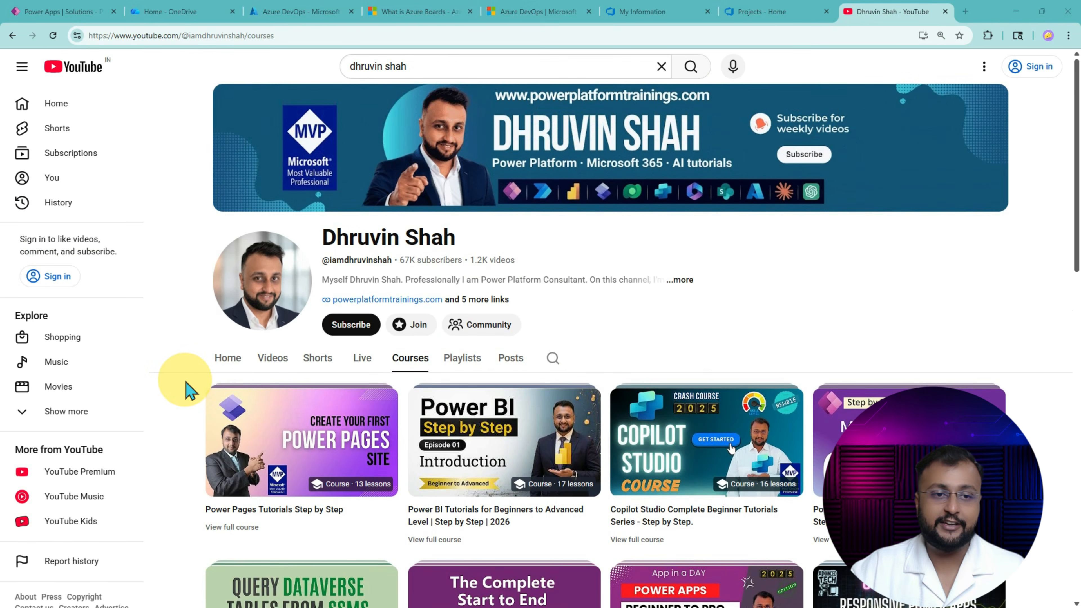
{"action": "left_click", "coordinate": [225, 360]}
{"action": "scroll", "coordinate": [157, 411], "scroll_direction": "down", "scroll_amount": 5}
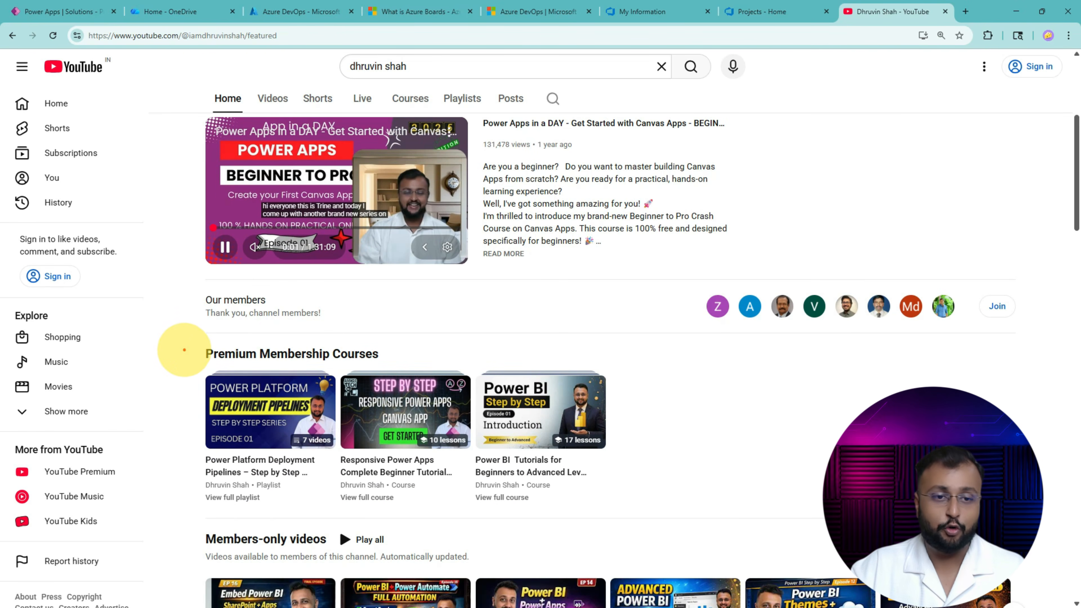
{"action": "mouse_move", "coordinate": [183, 348]}
{"action": "left_mouse_down"}
{"action": "mouse_move", "coordinate": [347, 526]}
{"action": "mouse_move", "coordinate": [342, 518]}
{"action": "left_mouse_up"}
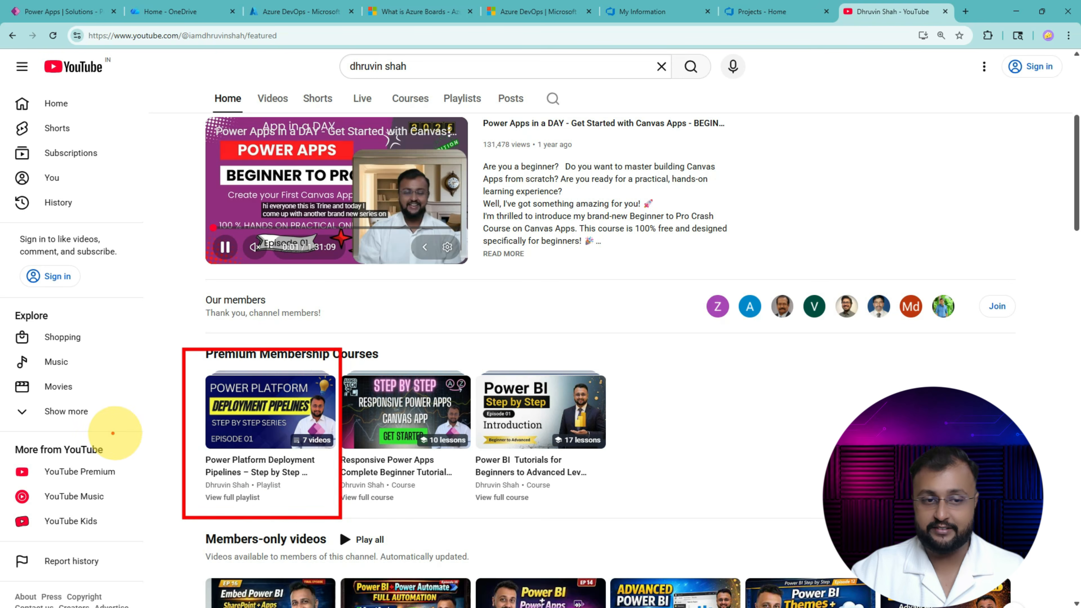
{"action": "mouse_move", "coordinate": [113, 434]}
{"action": "left_mouse_down"}
{"action": "mouse_move", "coordinate": [171, 422]}
{"action": "mouse_move", "coordinate": [159, 422]}
{"action": "left_mouse_up"}
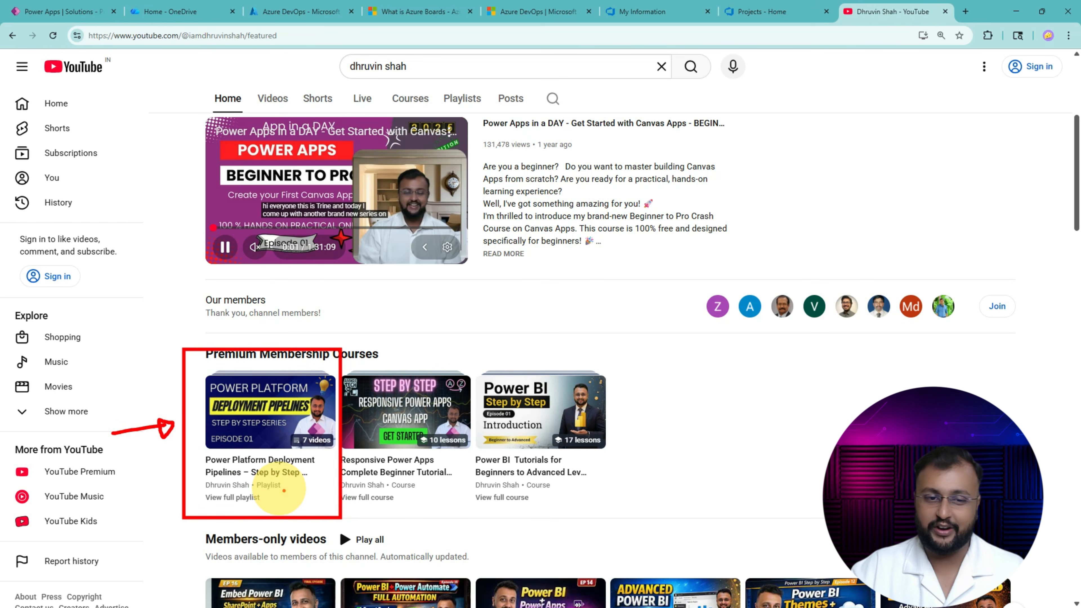
{"action": "mouse_move", "coordinate": [290, 496]}
{"action": "left_mouse_down"}
{"action": "mouse_move", "coordinate": [318, 492]}
{"action": "mouse_move", "coordinate": [305, 486]}
{"action": "left_mouse_up"}
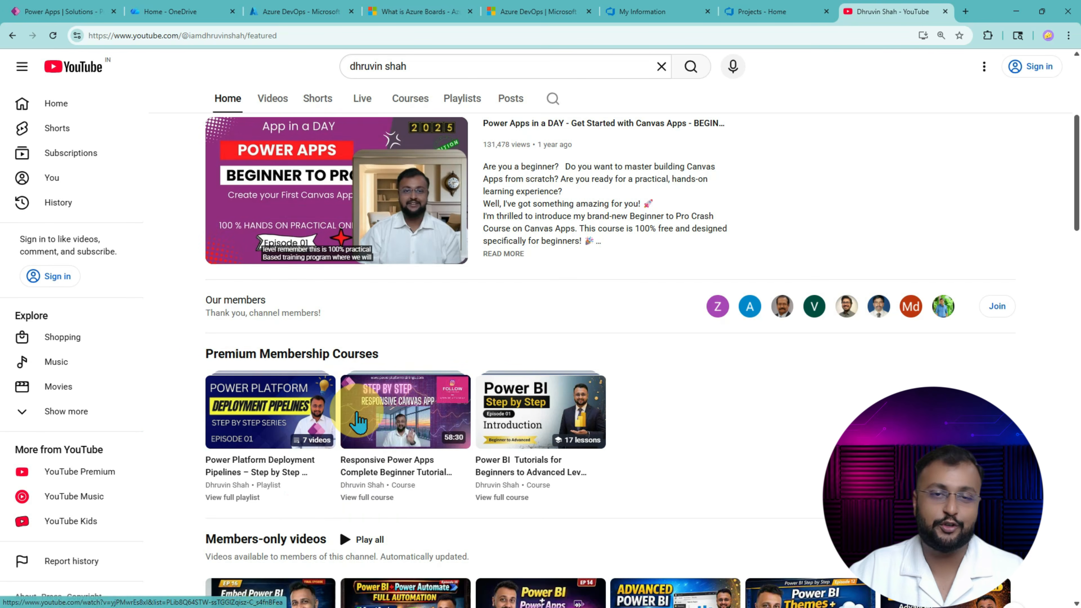
{"action": "scroll", "coordinate": [370, 451], "scroll_direction": "up", "scroll_amount": 3}
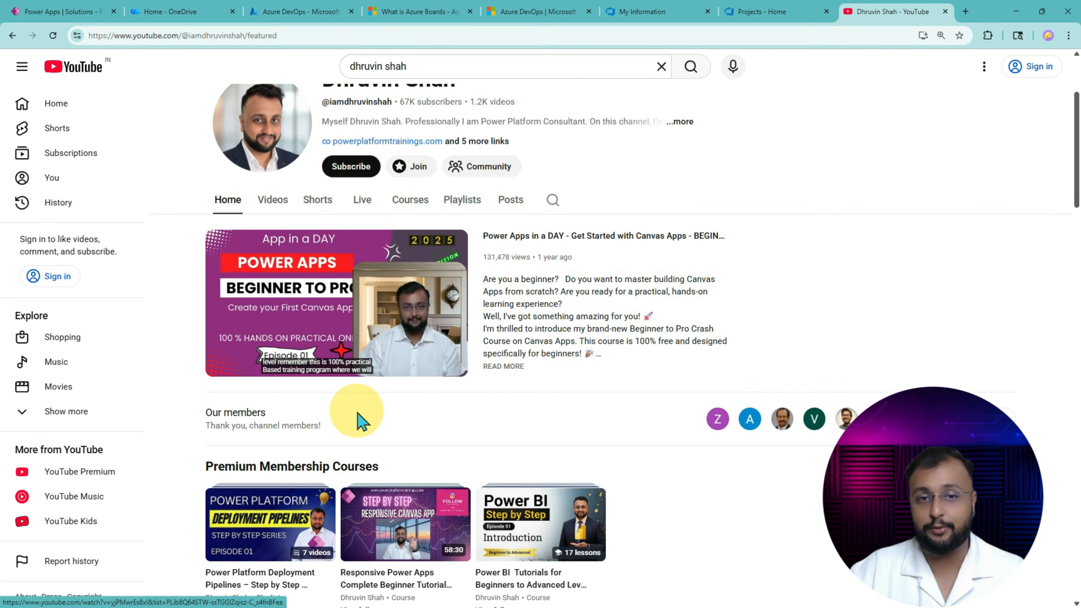
- Browse the full list of courses offered on the YouTube channel
{"action": "left_click", "coordinate": [410, 200]}
{"action": "scroll", "coordinate": [511, 409], "scroll_direction": "down", "scroll_amount": 7}
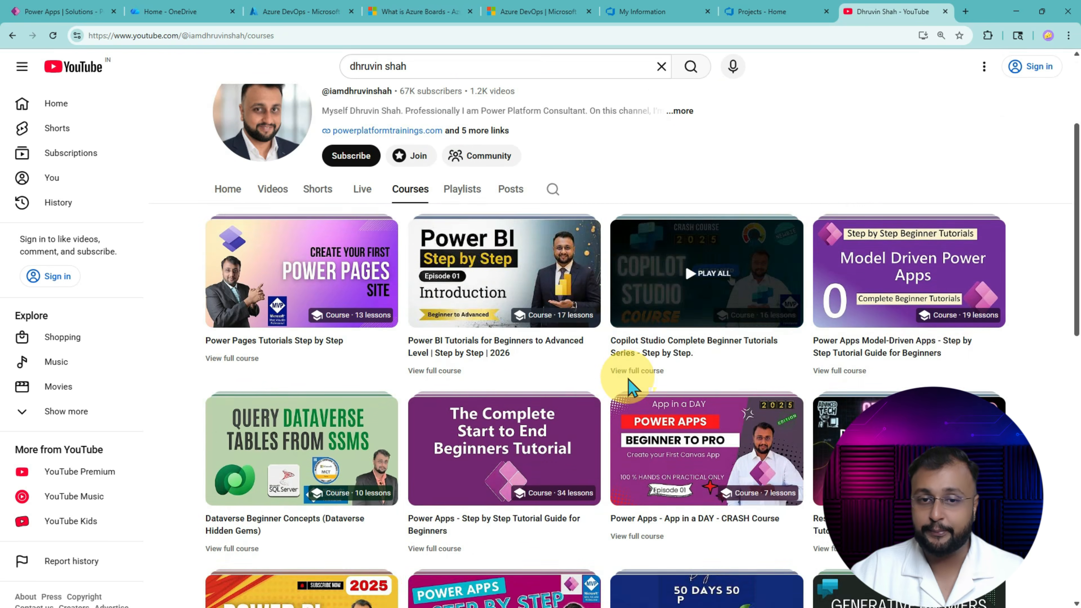
{"action": "scroll", "coordinate": [200, 381], "scroll_direction": "down", "scroll_amount": 9}
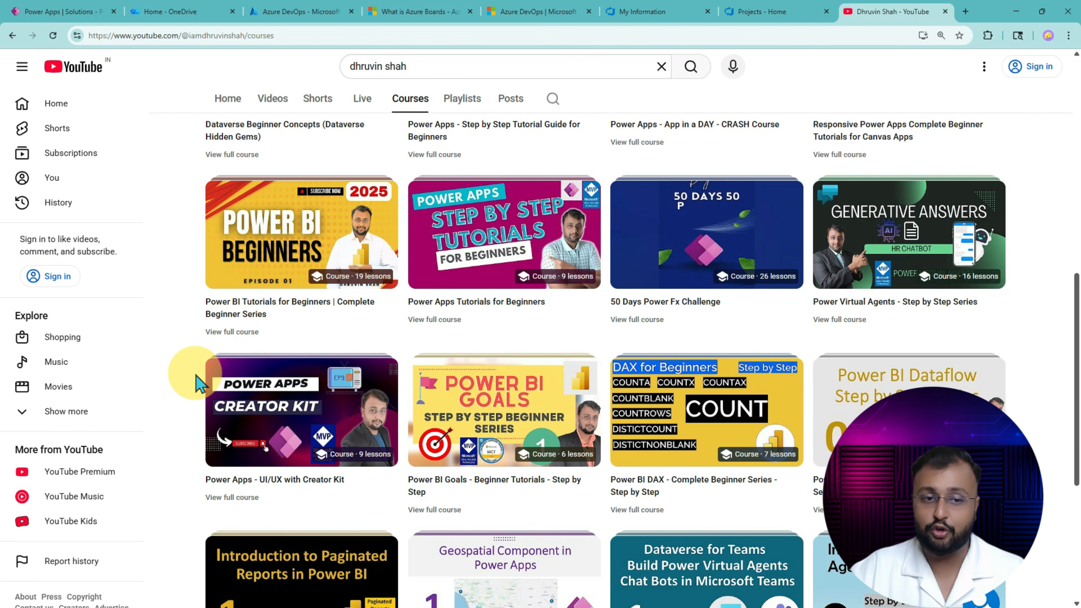
{"action": "scroll", "coordinate": [200, 381], "scroll_direction": "down", "scroll_amount": 1}
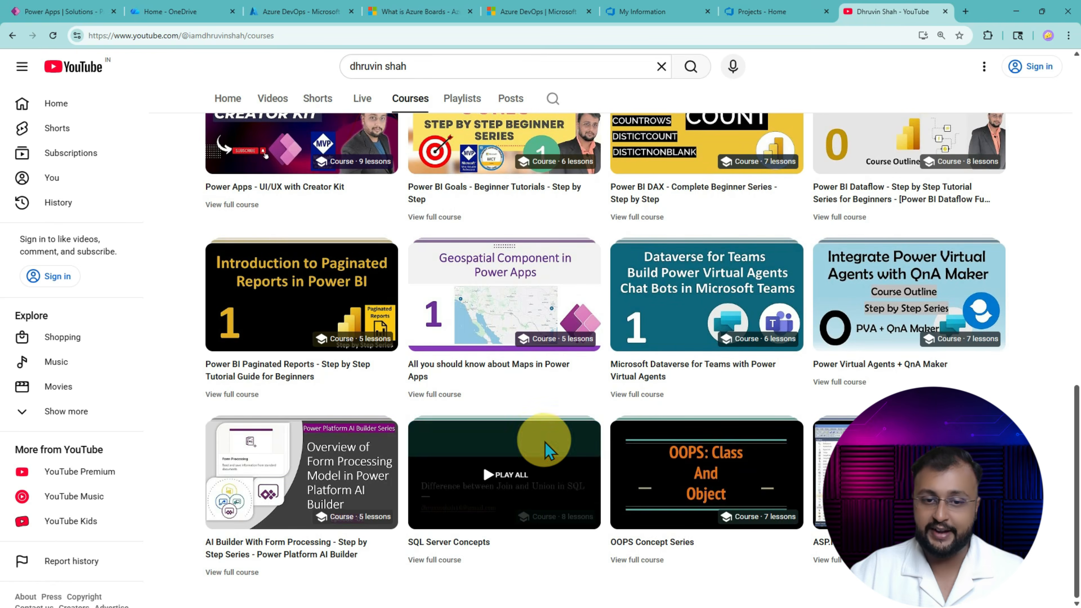
- Look through the channel's playlists for the Power Platform series and return to the start of the list
{"action": "scroll", "coordinate": [545, 448], "scroll_direction": "up", "scroll_amount": 2}
{"action": "left_click", "coordinate": [470, 106]}
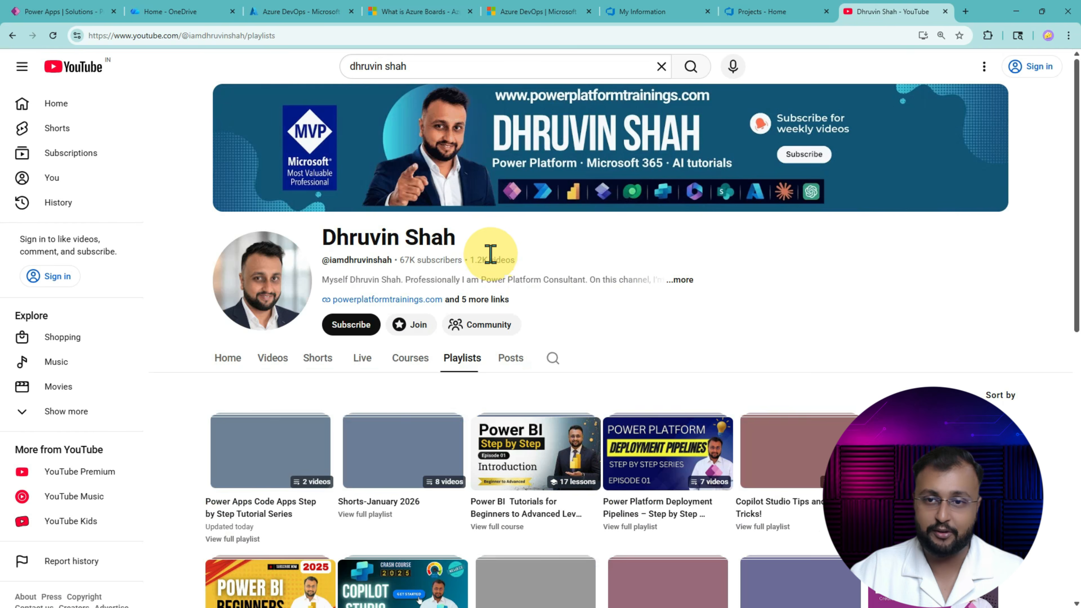
{"action": "scroll", "coordinate": [562, 348], "scroll_direction": "down", "scroll_amount": 4}
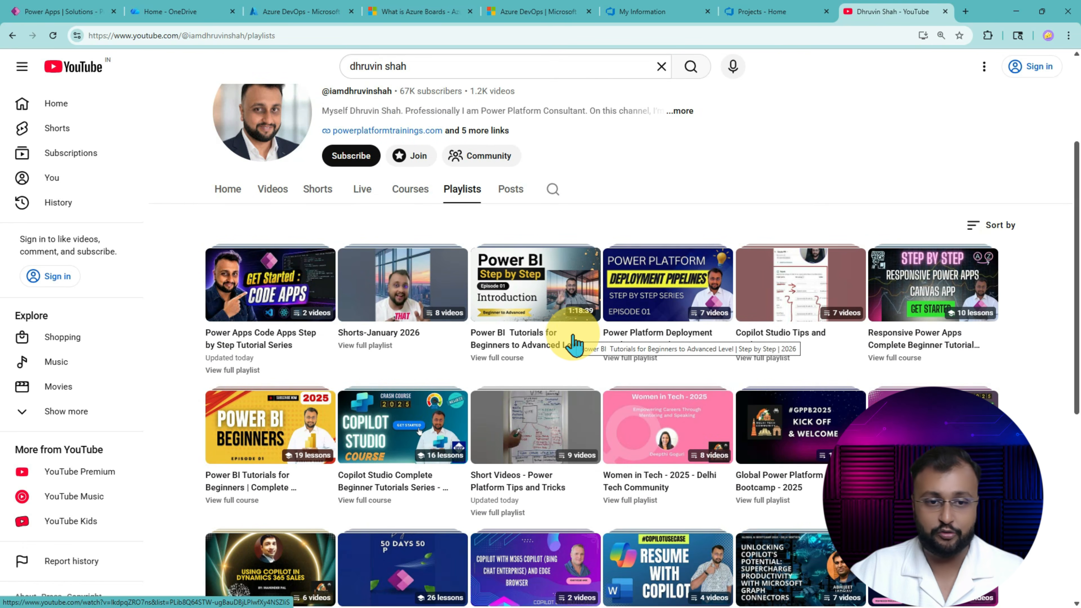
{"action": "scroll", "coordinate": [573, 343], "scroll_direction": "down", "scroll_amount": 3}
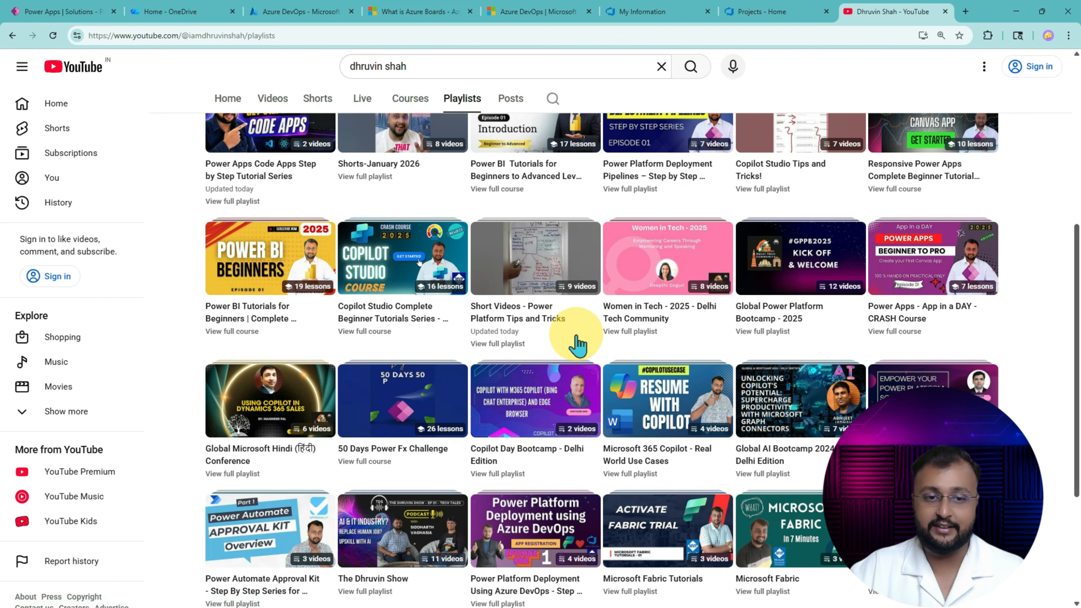
{"action": "scroll", "coordinate": [681, 298], "scroll_direction": "down", "scroll_amount": 2}
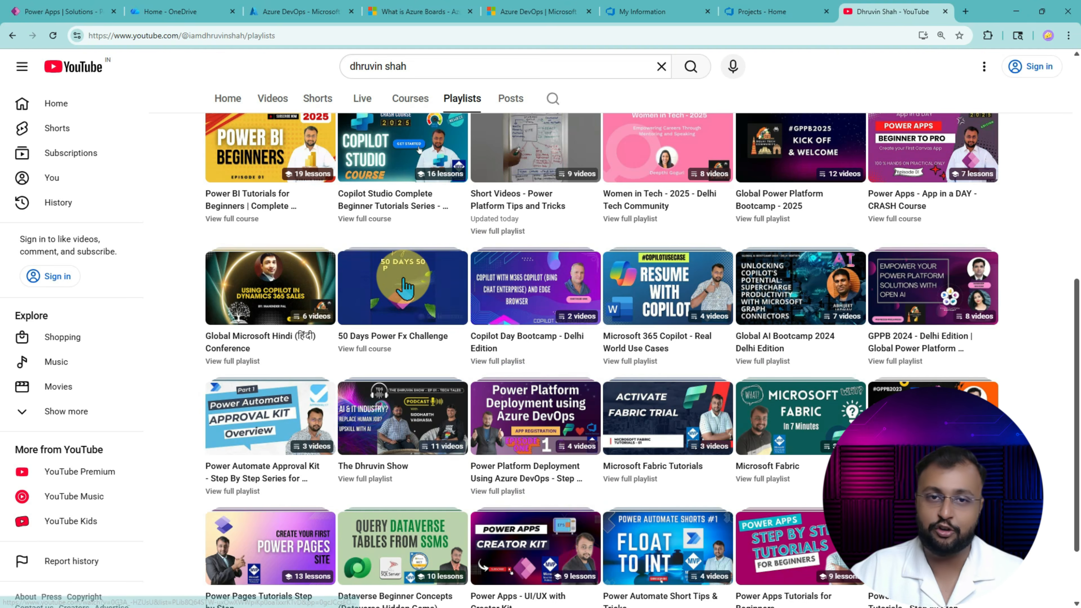
{"action": "scroll", "coordinate": [405, 281], "scroll_direction": "up", "scroll_amount": 7}
{"action": "scroll", "coordinate": [405, 286], "scroll_direction": "up", "scroll_amount": 2}
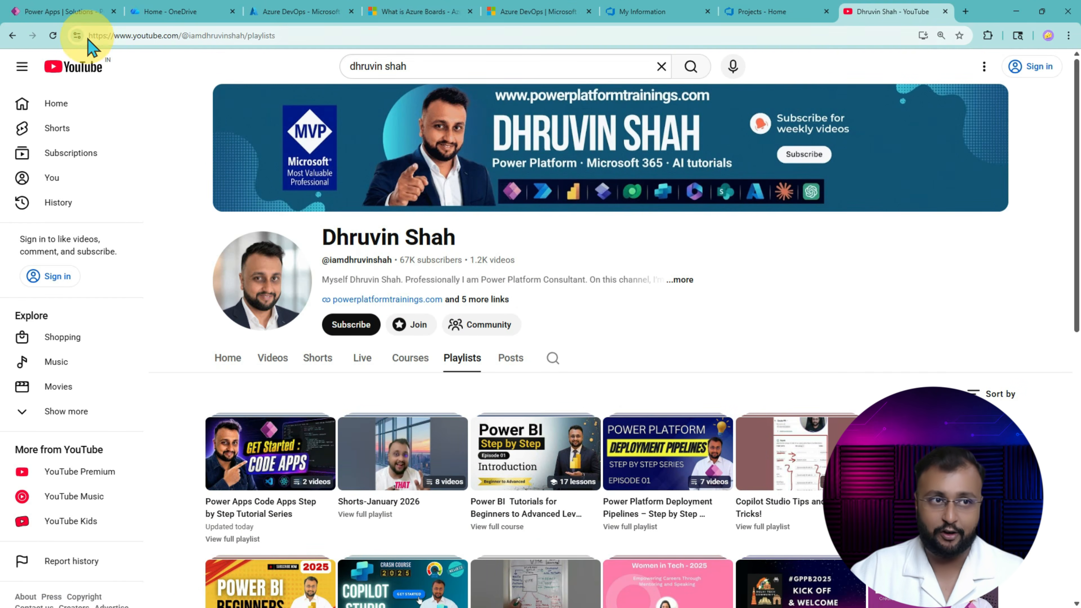
- Switch back to Power Apps and go from Project Pulse to the environment's solutions list to review its source control status
{"action": "left_click", "coordinate": [57, 12]}
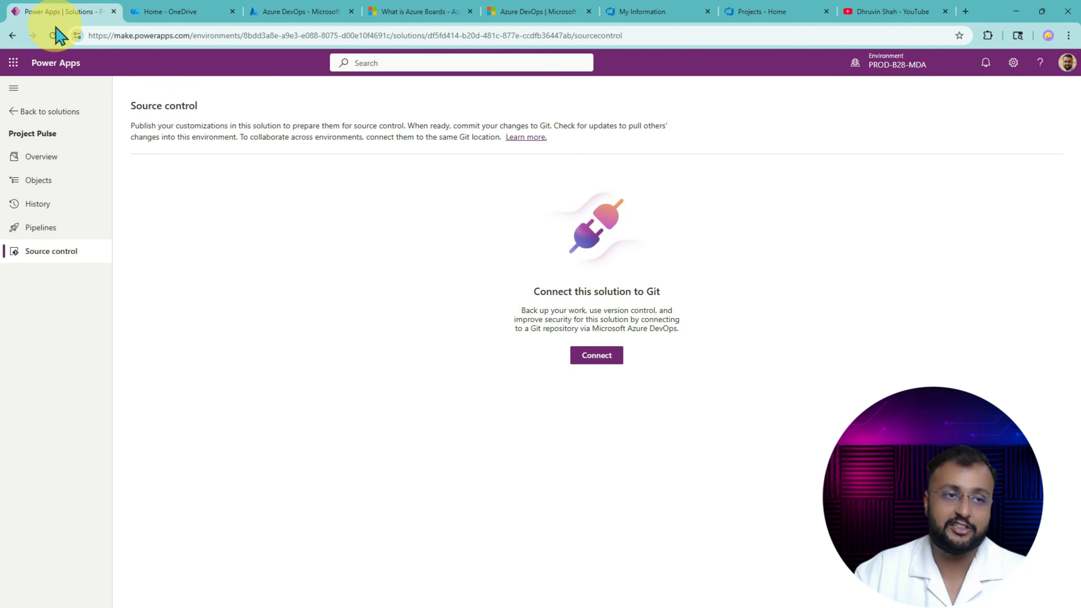
{"action": "left_click", "coordinate": [60, 112]}
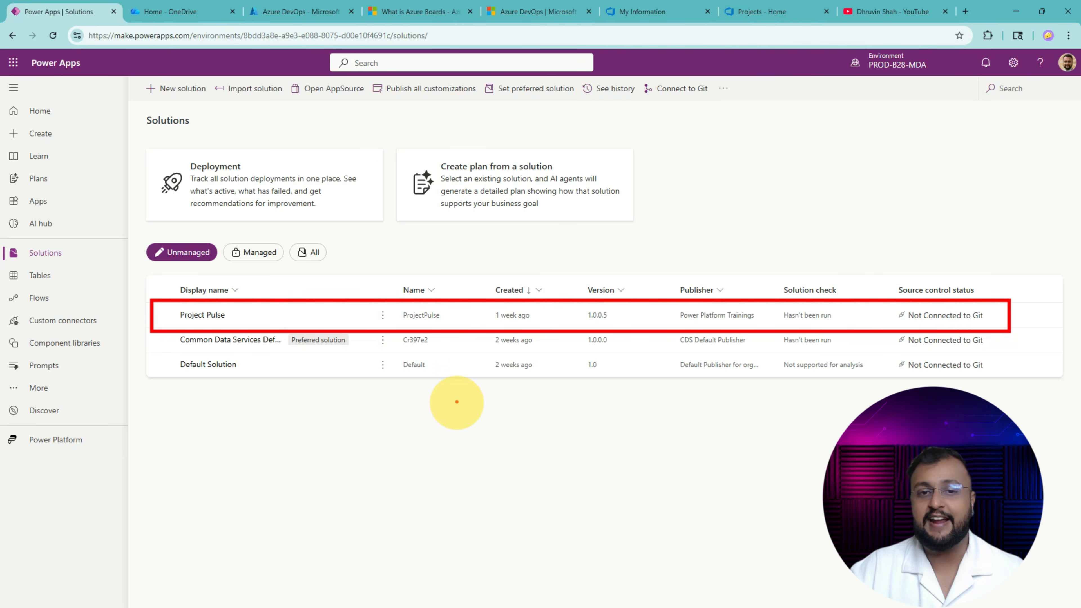
{"action": "mouse_move", "coordinate": [673, 180]}
{"action": "left_mouse_down"}
{"action": "mouse_move", "coordinate": [692, 279]}
{"action": "mouse_move", "coordinate": [702, 282]}
{"action": "mouse_move", "coordinate": [719, 257]}
{"action": "left_mouse_up"}
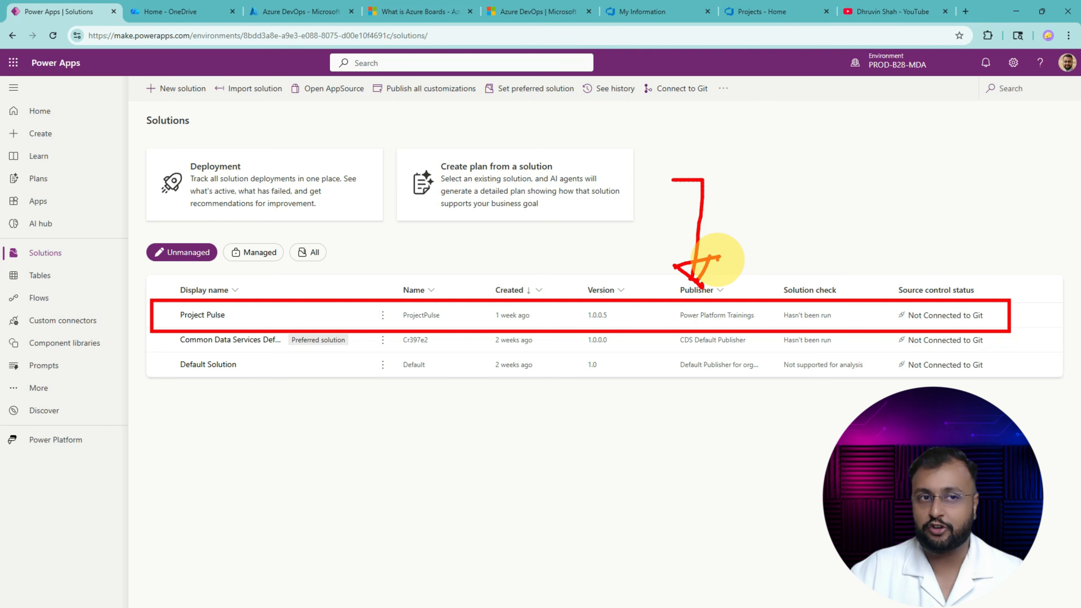
{"action": "key", "text": "Escape"}
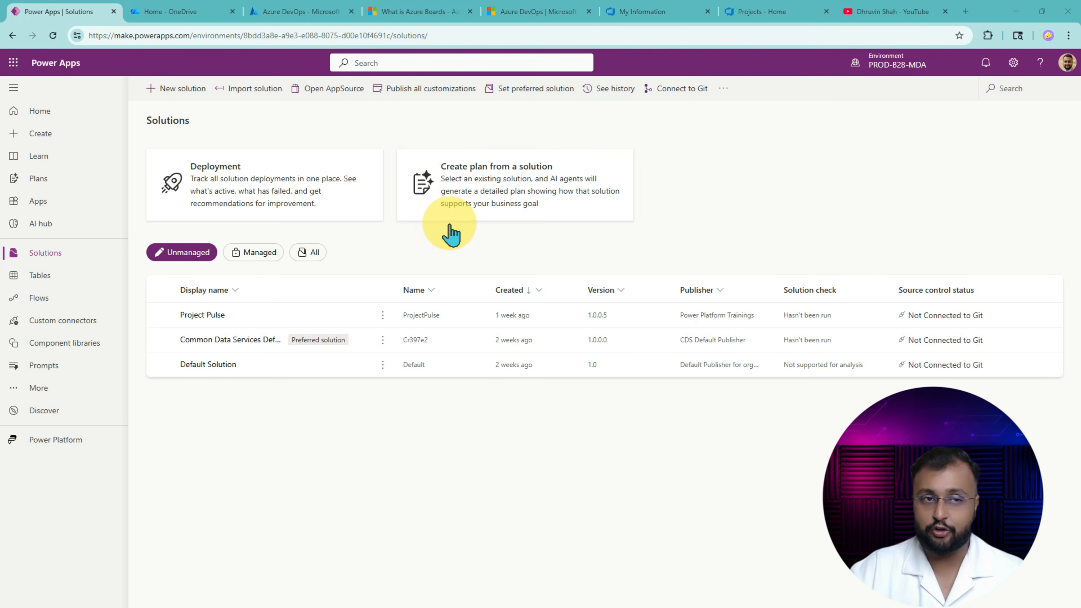
- Switch to Azure DevOps and review the PowerPlatformDP organization's address and its PowerPlatformSource project
{"action": "left_click", "coordinate": [744, 13]}
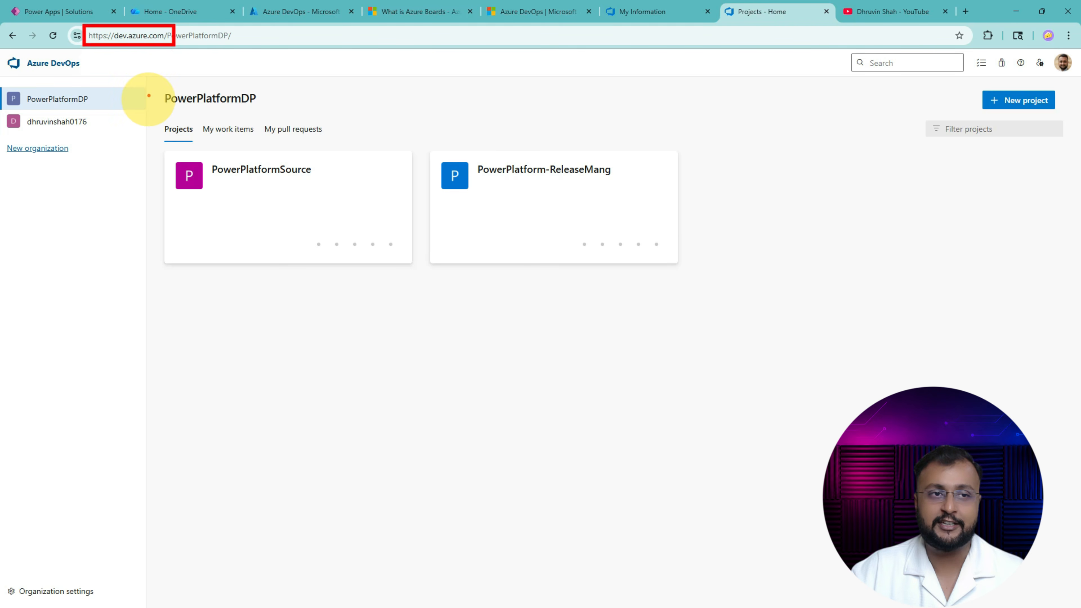
{"action": "mouse_move", "coordinate": [295, 97]}
{"action": "left_mouse_down"}
{"action": "mouse_move", "coordinate": [171, 80]}
{"action": "mouse_move", "coordinate": [171, 48]}
{"action": "mouse_move", "coordinate": [173, 79]}
{"action": "left_mouse_up"}
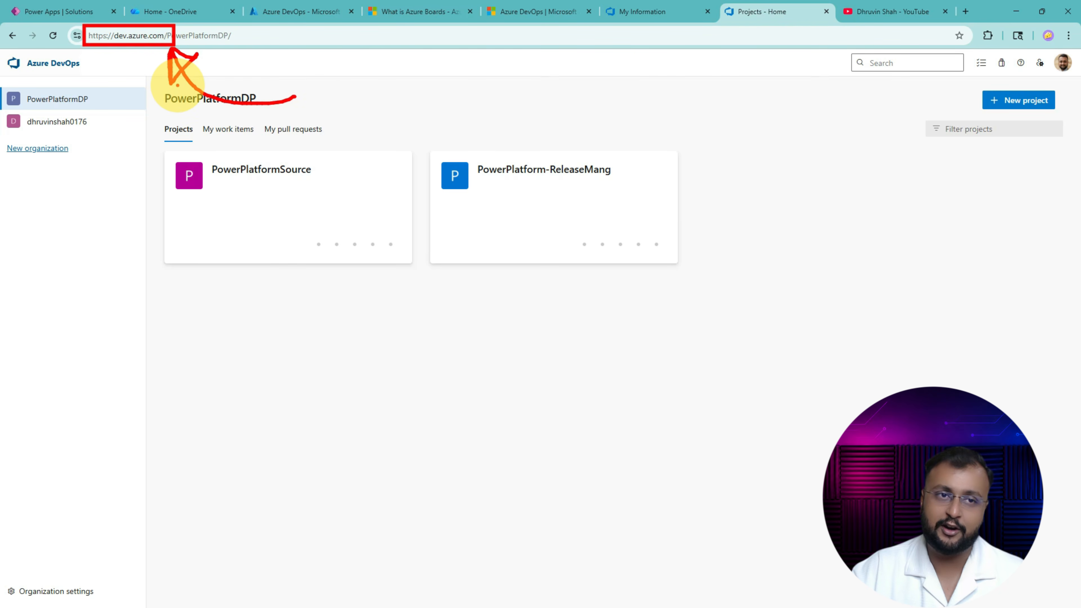
{"action": "left_click_drag", "start_coordinate": [183, 44], "coordinate": [237, 44]}
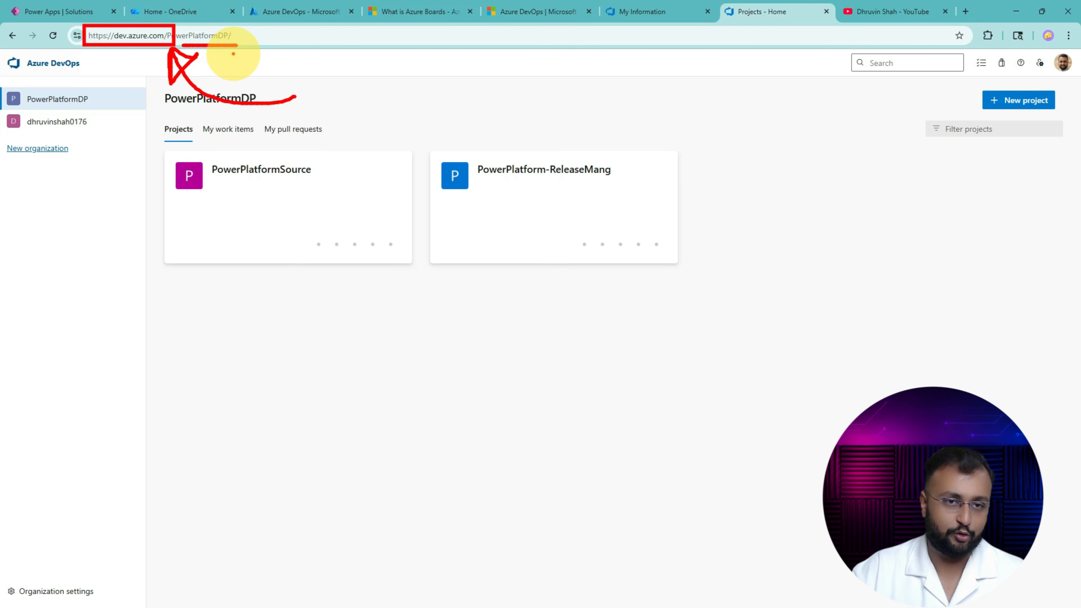
{"action": "key", "text": "Escape"}
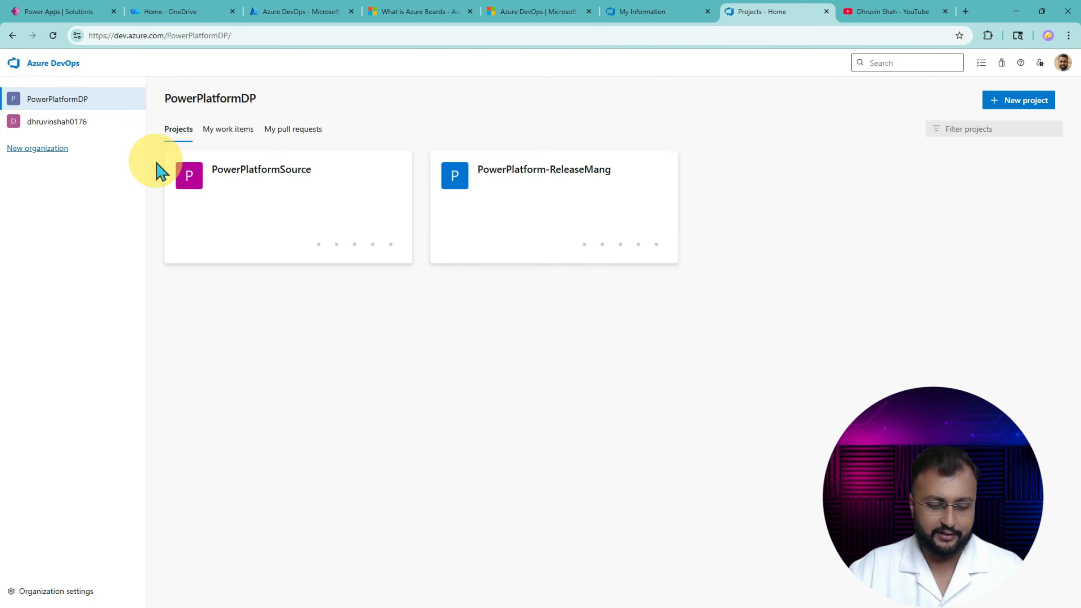
{"action": "key", "text": "ctrl+2"}
{"action": "left_click_drag", "start_coordinate": [153, 142], "coordinate": [436, 281]}
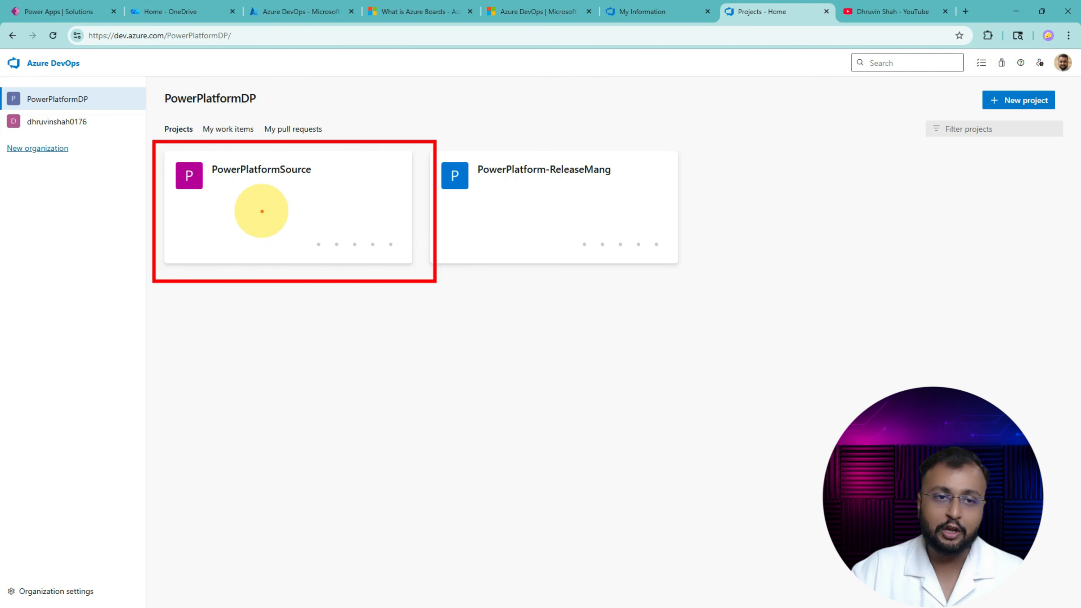
{"action": "left_click_drag", "start_coordinate": [226, 185], "coordinate": [289, 190]}
{"action": "mouse_move", "coordinate": [246, 255]}
{"action": "left_mouse_down"}
{"action": "mouse_move", "coordinate": [258, 202]}
{"action": "mouse_move", "coordinate": [238, 218]}
{"action": "left_mouse_up"}
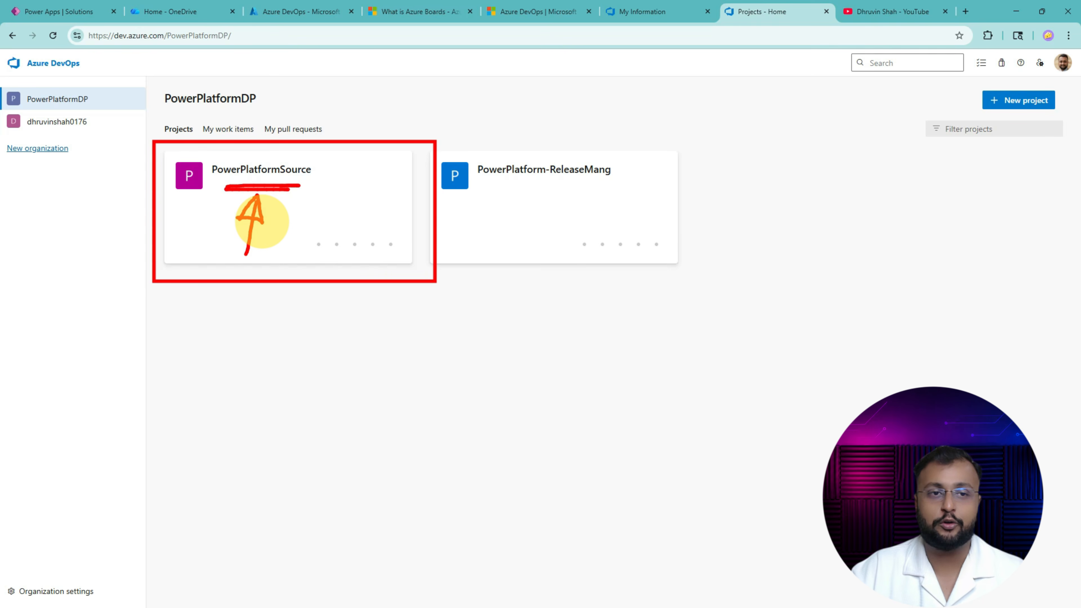
{"action": "key", "text": "Escape"}
- Open the PowerPlatformSource project and go to its repository files
{"action": "left_click", "coordinate": [300, 217]}
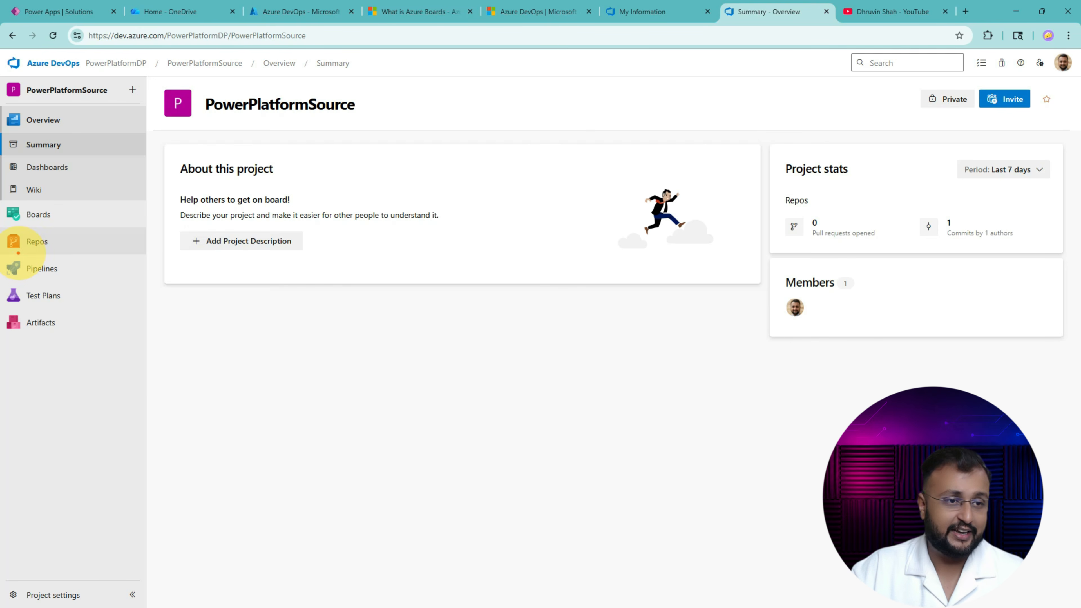
{"action": "mouse_move", "coordinate": [3, 226]}
{"action": "left_mouse_down"}
{"action": "mouse_move", "coordinate": [145, 255]}
{"action": "mouse_move", "coordinate": [215, 241]}
{"action": "left_mouse_up"}
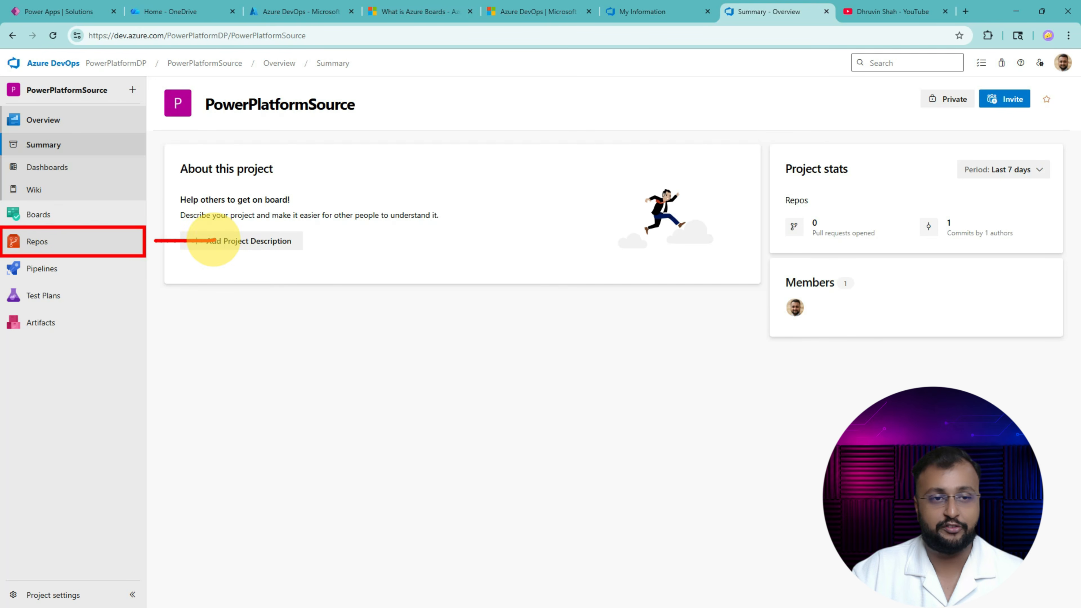
{"action": "left_click", "coordinate": [60, 242]}
{"action": "left_click", "coordinate": [91, 185]}
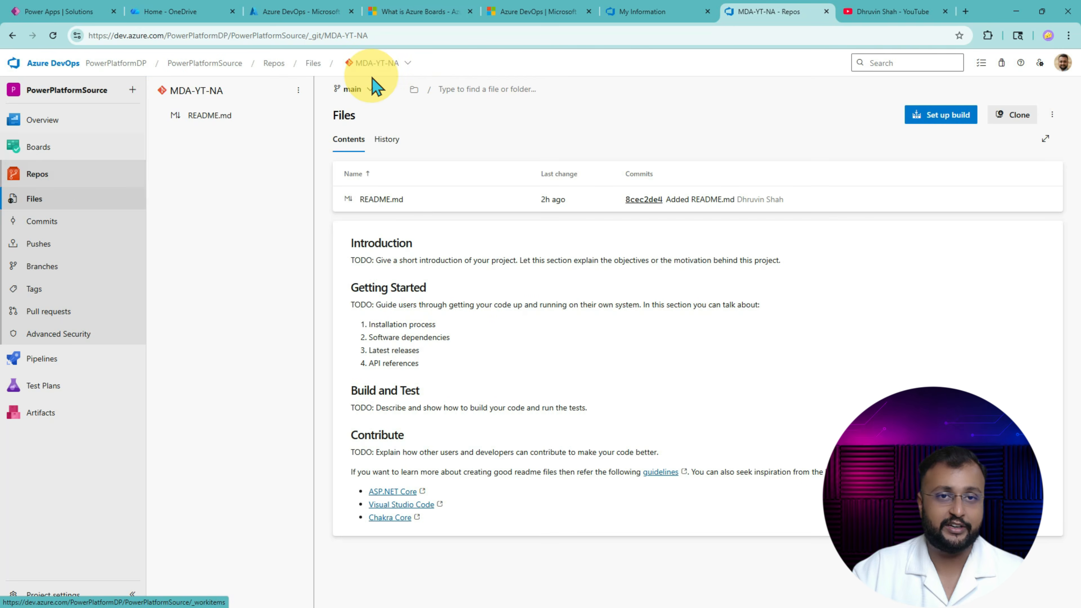
- Review the project's existing repositories and the option for adding a new one
{"action": "left_click", "coordinate": [407, 64]}
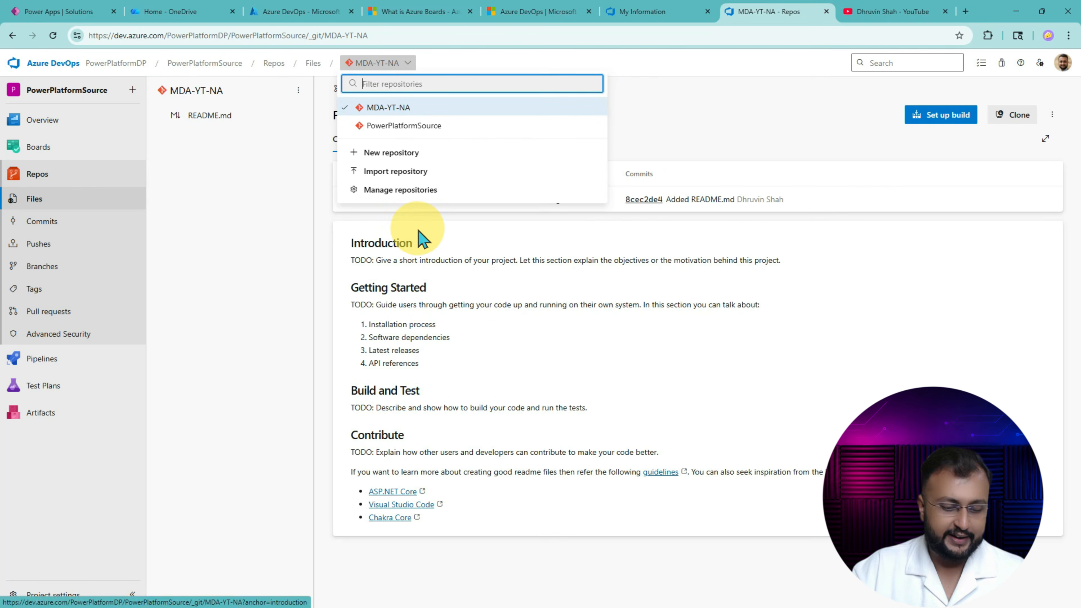
{"action": "mouse_move", "coordinate": [344, 93]}
{"action": "left_mouse_down"}
{"action": "mouse_move", "coordinate": [480, 135]}
{"action": "mouse_move", "coordinate": [608, 133]}
{"action": "left_mouse_up"}
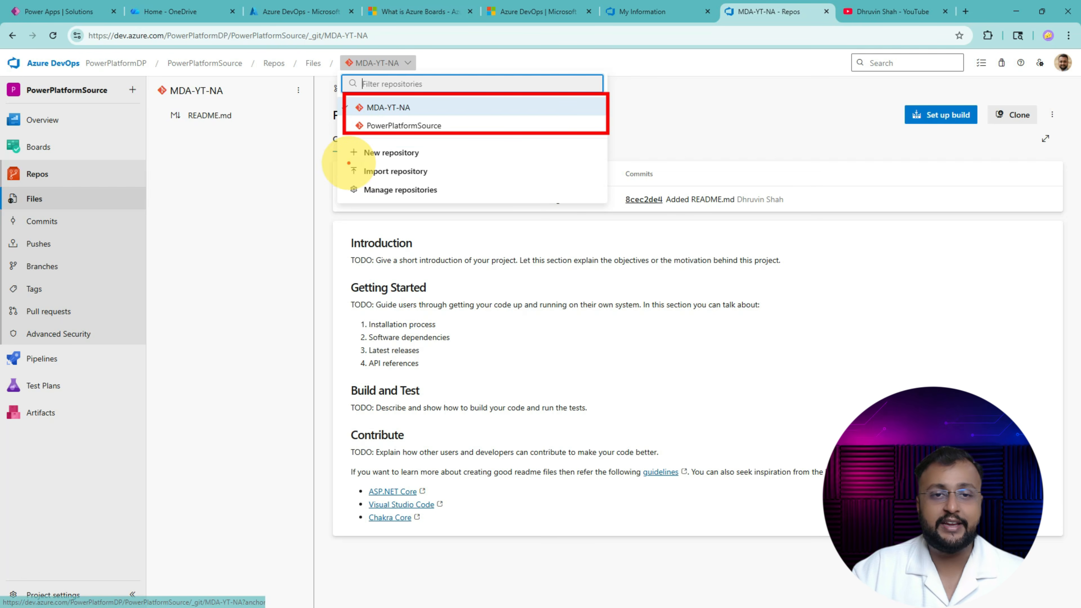
{"action": "mouse_move", "coordinate": [349, 162]}
{"action": "left_mouse_down"}
{"action": "mouse_move", "coordinate": [426, 145]}
{"action": "mouse_move", "coordinate": [350, 150]}
{"action": "left_mouse_up"}
{"action": "left_click_drag", "start_coordinate": [449, 153], "coordinate": [657, 152]}
{"action": "mouse_move", "coordinate": [487, 139]}
{"action": "left_mouse_down"}
{"action": "mouse_move", "coordinate": [445, 157]}
{"action": "mouse_move", "coordinate": [471, 169]}
{"action": "left_mouse_up"}
{"action": "key", "text": "Escape"}
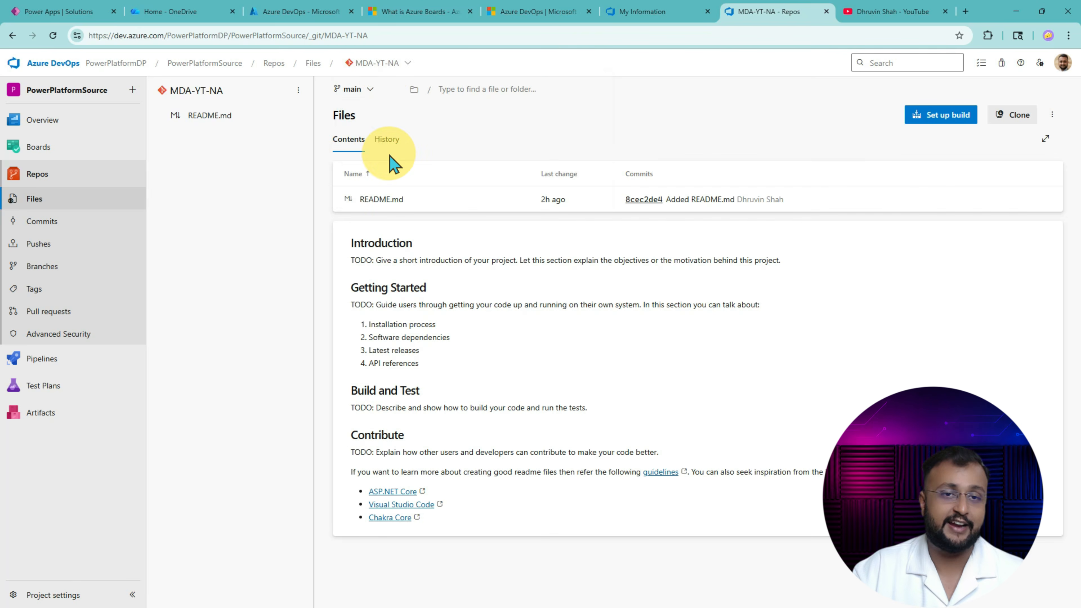
- Create a new Git repository named YT-DevOps-NA-DEV with a README in the PowerPlatformSource project
{"action": "left_click", "coordinate": [386, 68]}
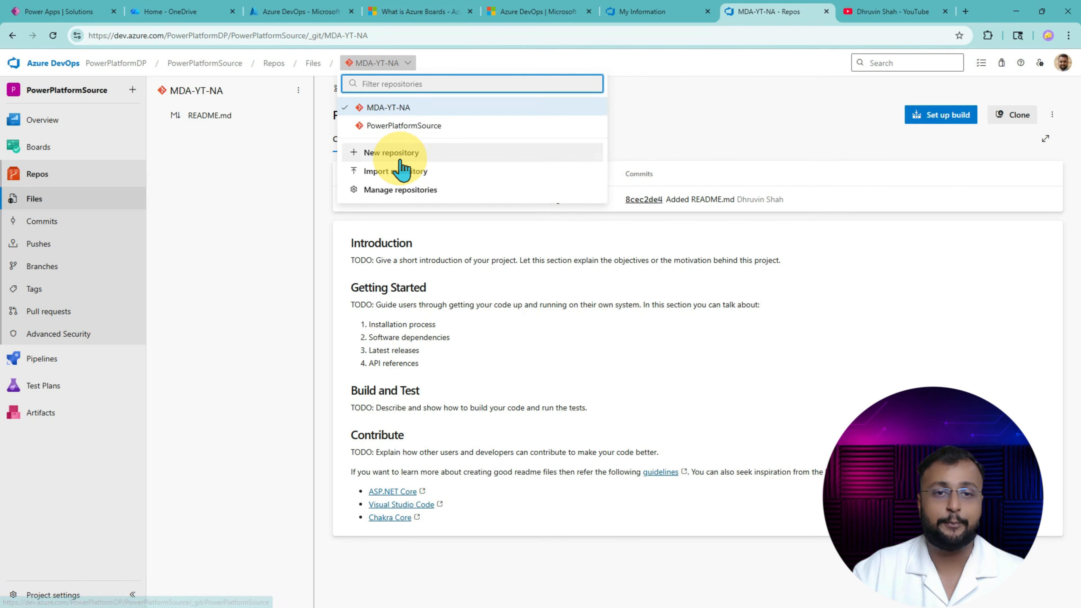
{"action": "left_click", "coordinate": [403, 154]}
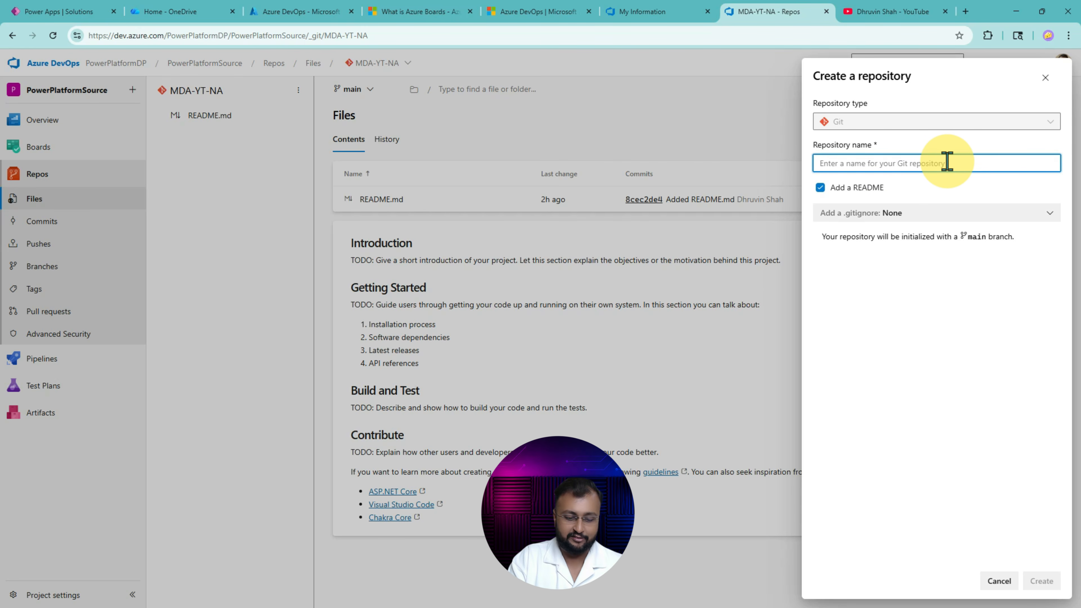
{"action": "type", "text": "YT-DevOps-NA-DEV"}
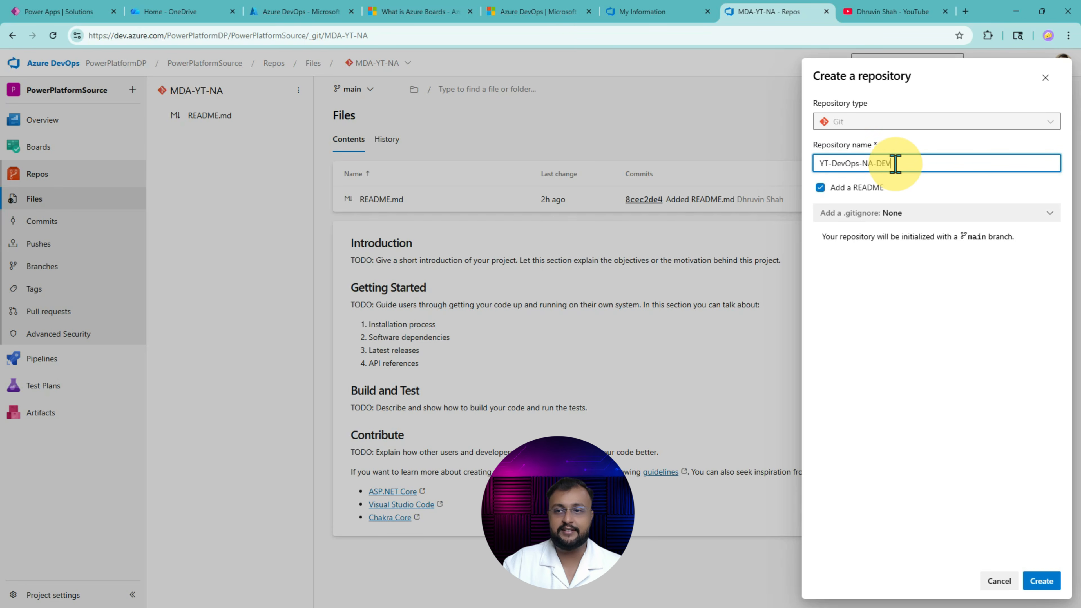
{"action": "left_click_drag", "start_coordinate": [893, 164], "coordinate": [796, 164]}
{"action": "left_click", "coordinate": [874, 167]}
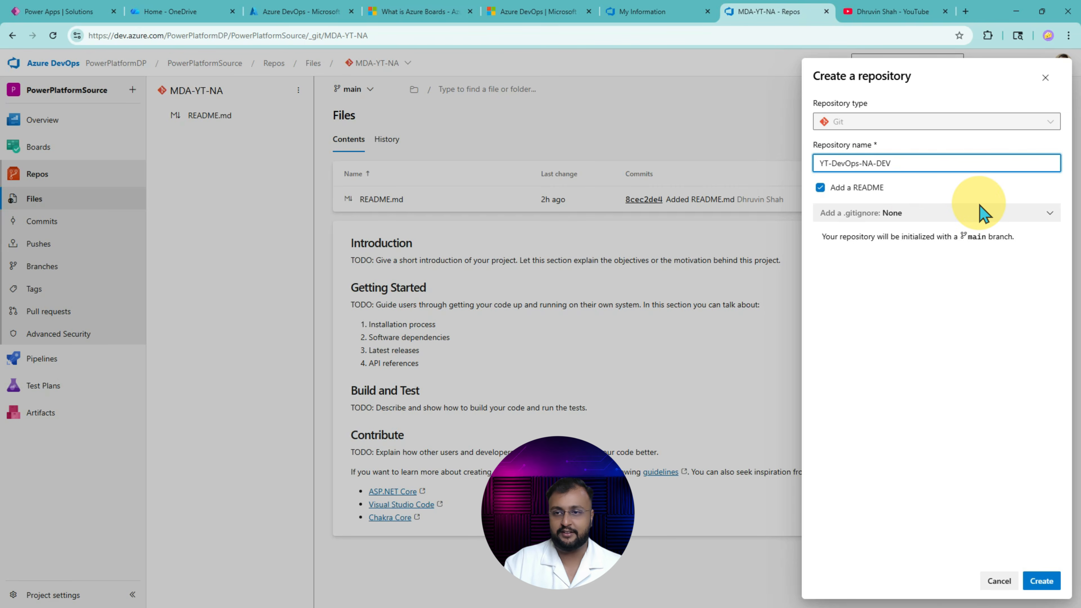
{"action": "left_click", "coordinate": [1052, 585]}
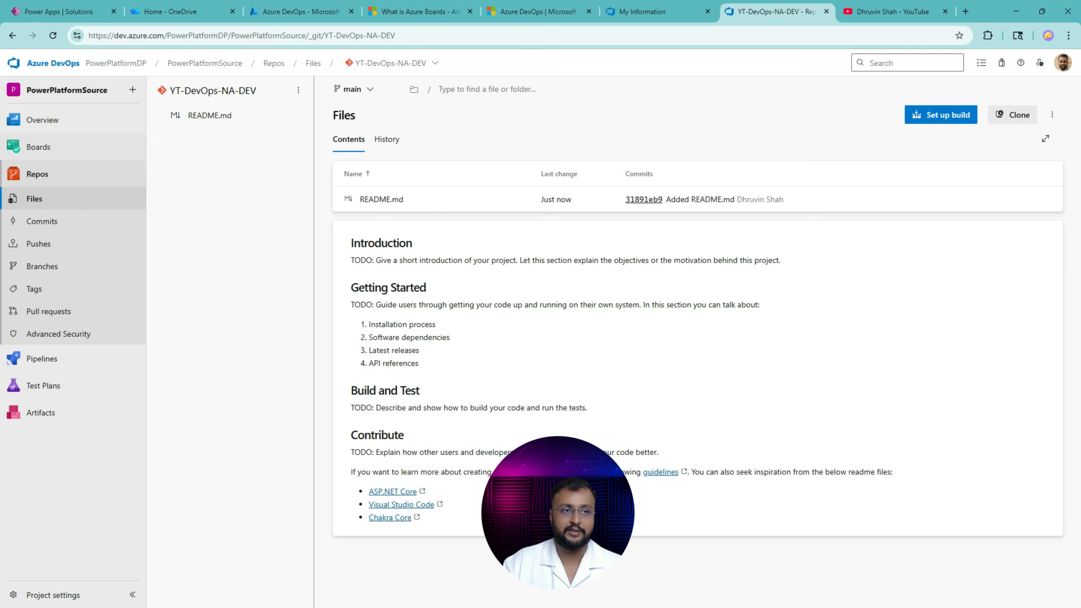
- Switch to Power Apps and start connecting the Project Pulse solution to Git from its source control page
{"action": "left_click", "coordinate": [78, 17]}
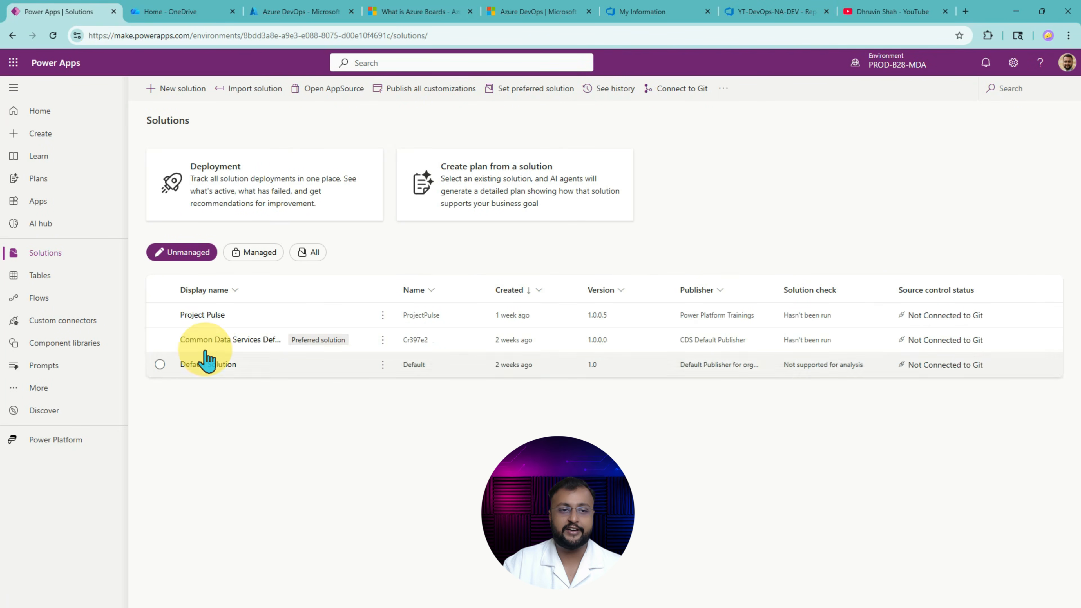
{"action": "left_click", "coordinate": [216, 317]}
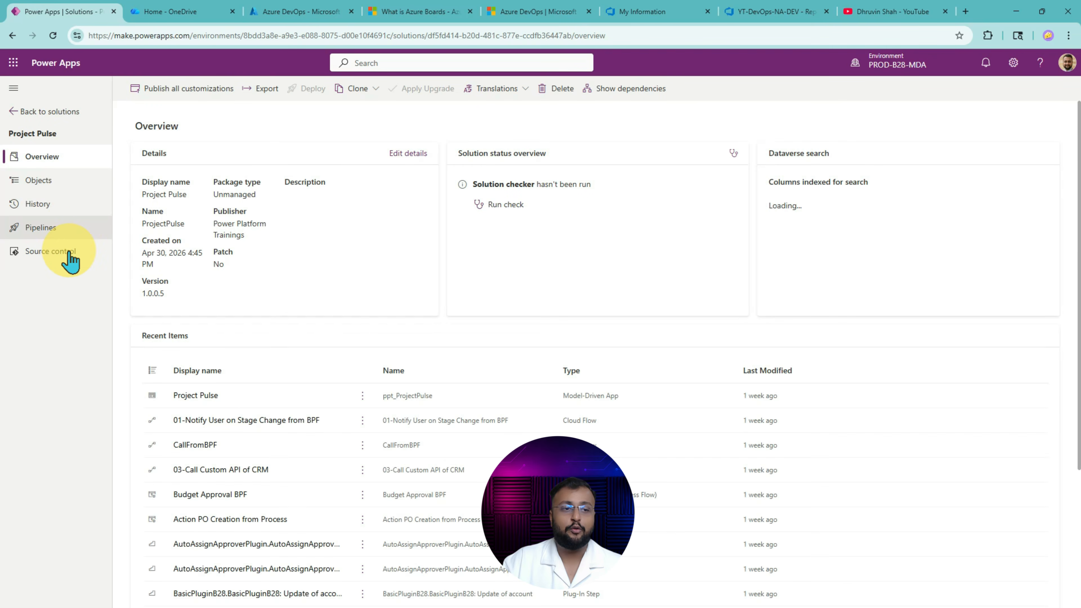
{"action": "left_click", "coordinate": [67, 255]}
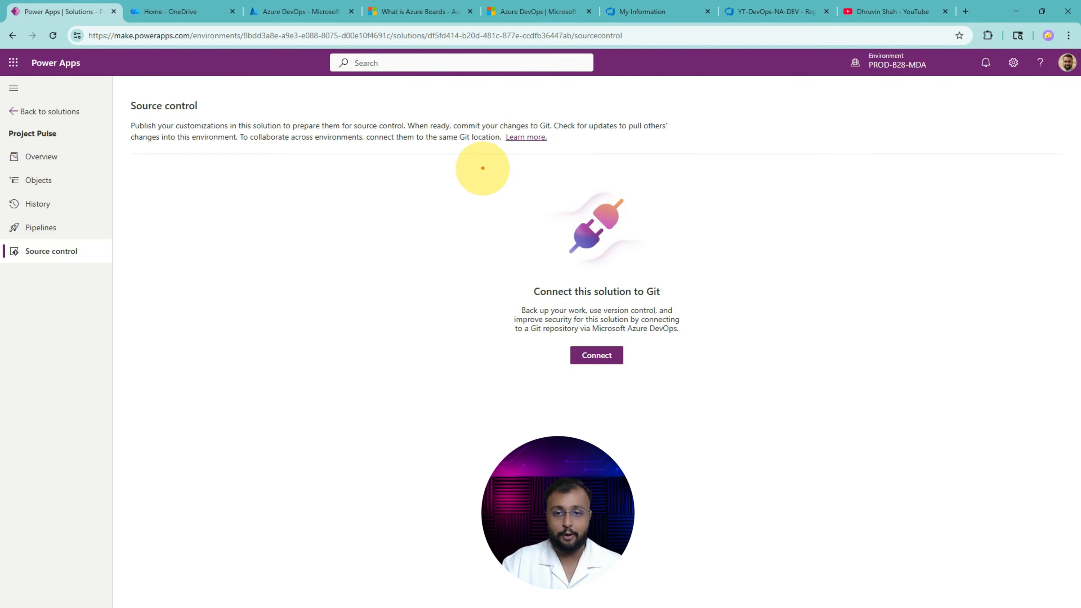
{"action": "left_click_drag", "start_coordinate": [482, 166], "coordinate": [750, 401]}
{"action": "mouse_move", "coordinate": [337, 284]}
{"action": "left_mouse_down"}
{"action": "mouse_move", "coordinate": [458, 284]}
{"action": "mouse_move", "coordinate": [425, 295]}
{"action": "left_mouse_up"}
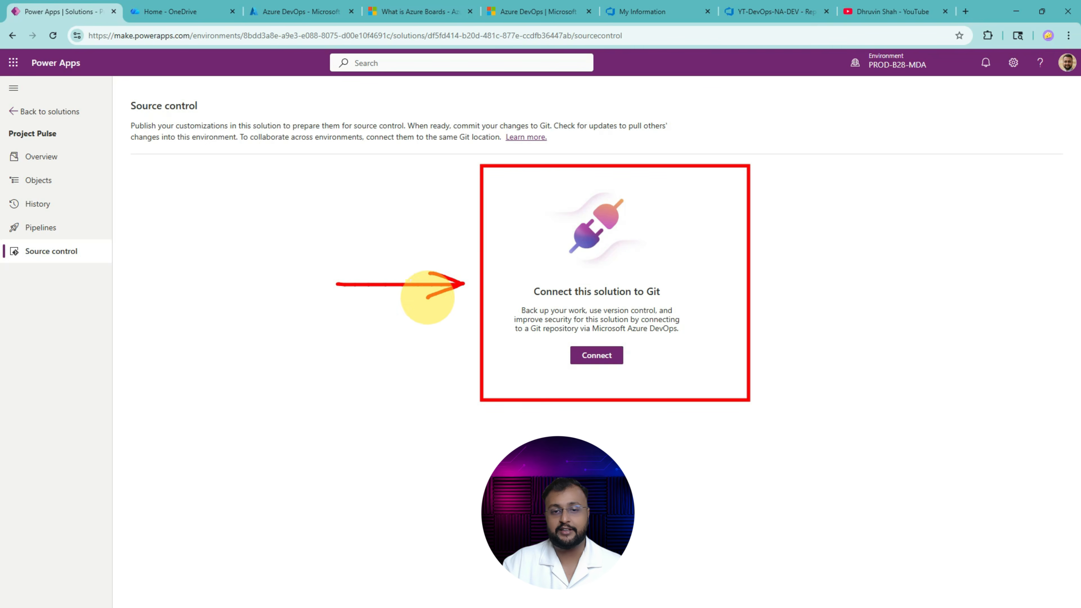
{"action": "mouse_move", "coordinate": [632, 367]}
{"action": "left_mouse_down"}
{"action": "mouse_move", "coordinate": [598, 372]}
{"action": "mouse_move", "coordinate": [614, 373]}
{"action": "left_mouse_up"}
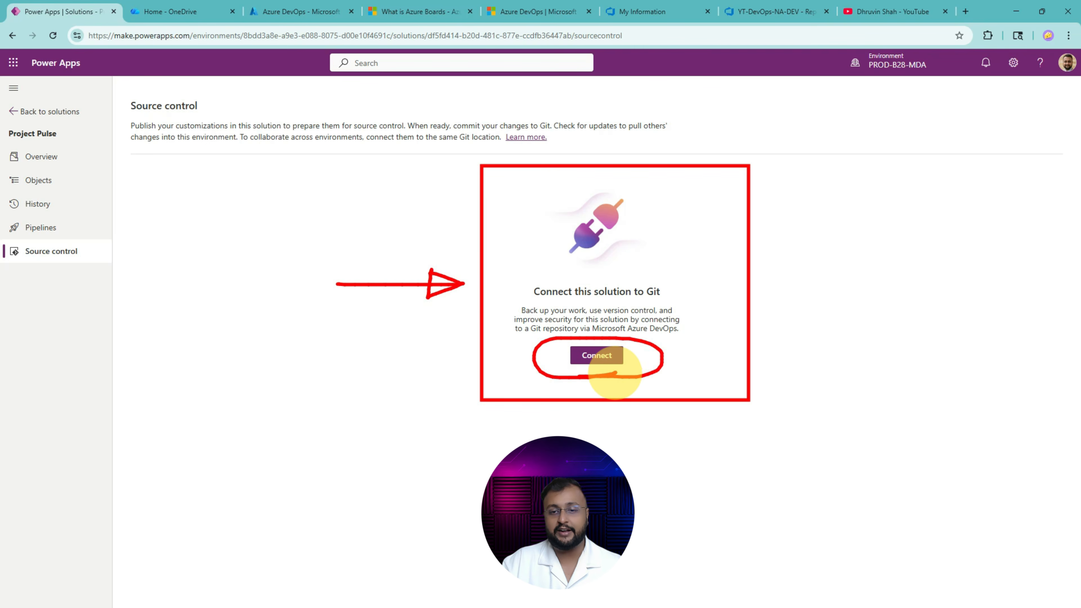
{"action": "left_click", "coordinate": [598, 354]}
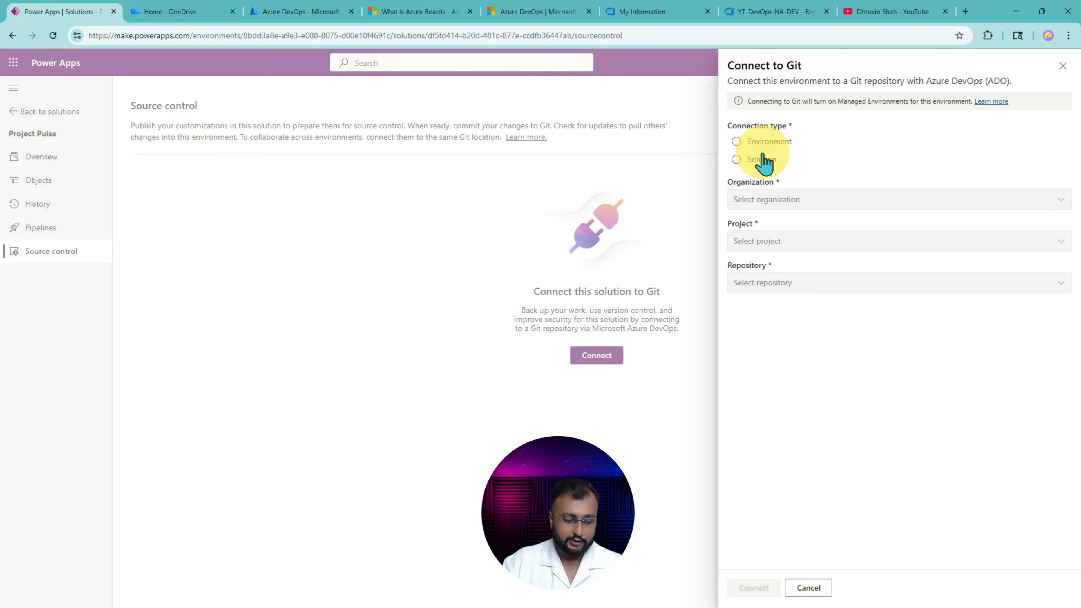
{"action": "left_click_drag", "start_coordinate": [723, 130], "coordinate": [821, 173]}
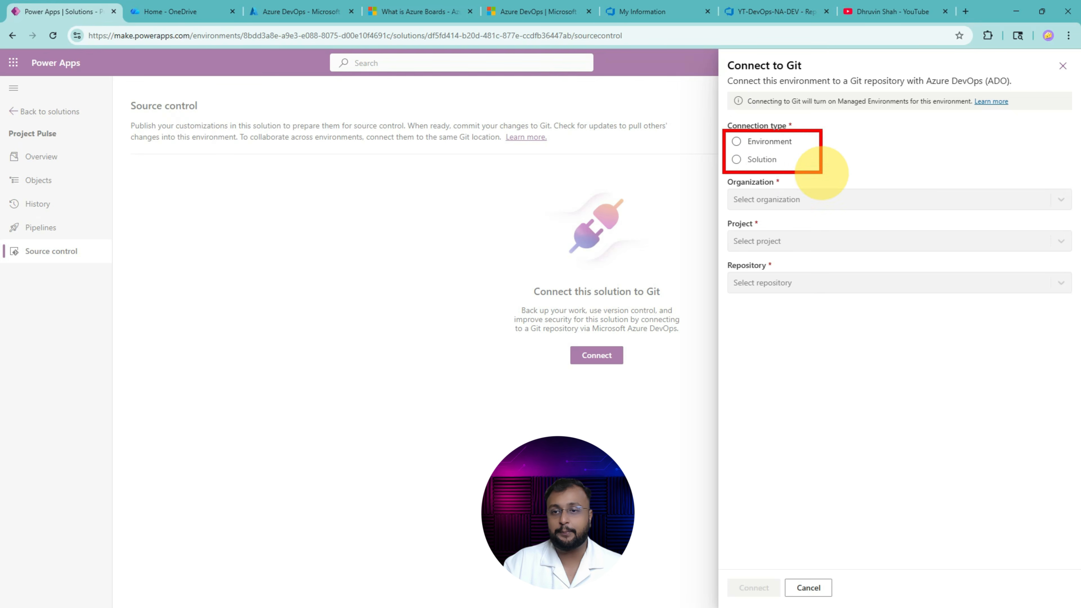
{"action": "mouse_move", "coordinate": [591, 154]}
{"action": "left_mouse_down"}
{"action": "mouse_move", "coordinate": [720, 142]}
{"action": "mouse_move", "coordinate": [686, 154]}
{"action": "left_mouse_up"}
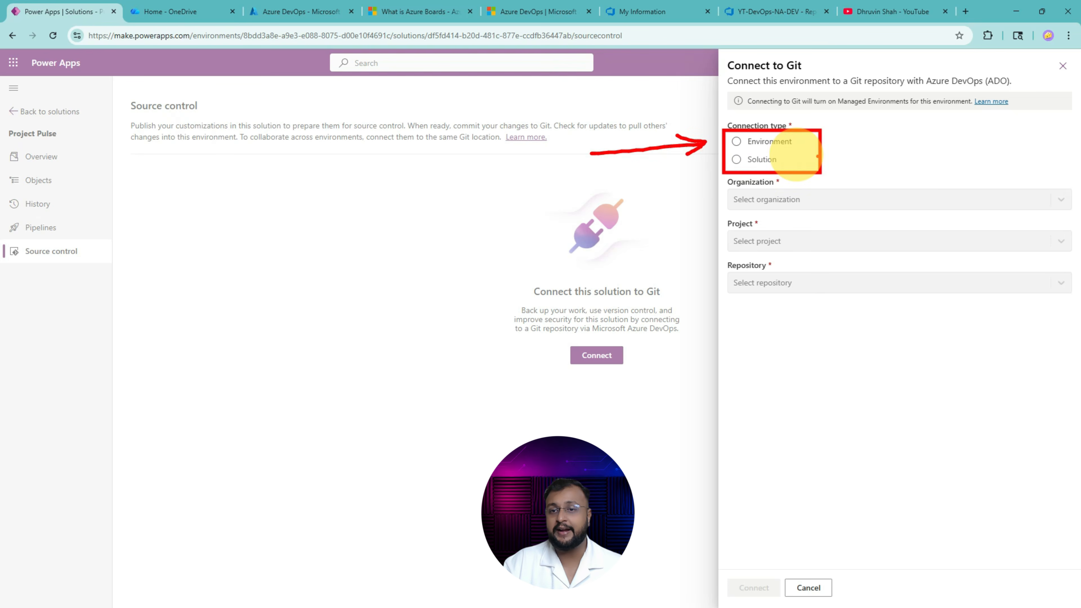
{"action": "left_click_drag", "start_coordinate": [828, 164], "coordinate": [1008, 167]}
{"action": "mouse_move", "coordinate": [863, 157]}
{"action": "left_mouse_down"}
{"action": "mouse_move", "coordinate": [837, 171]}
{"action": "mouse_move", "coordinate": [860, 156]}
{"action": "left_mouse_up"}
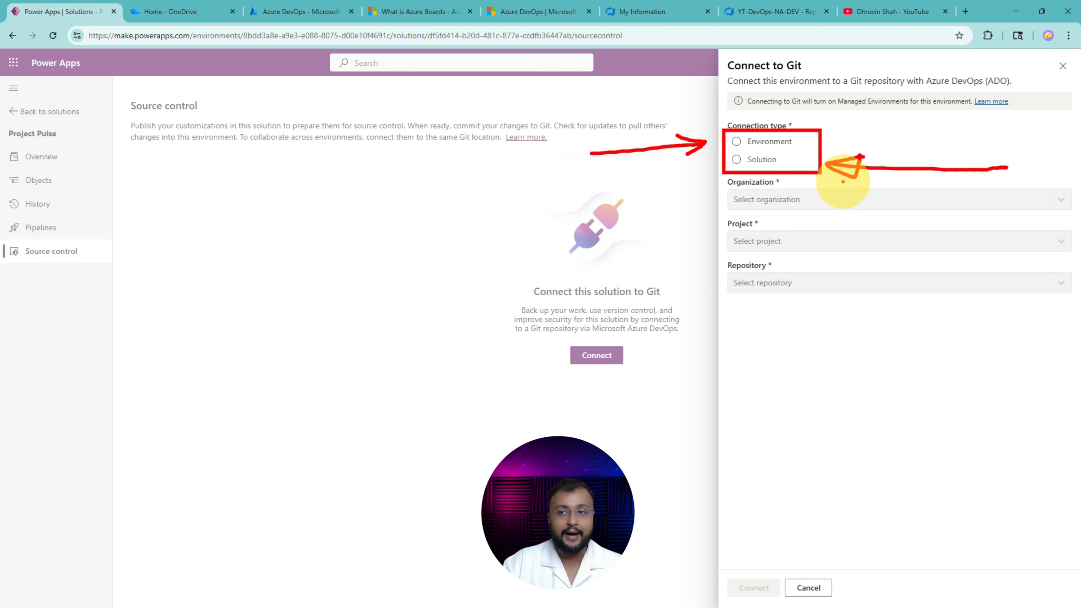
{"action": "mouse_move", "coordinate": [903, 230]}
{"action": "left_mouse_down"}
{"action": "mouse_move", "coordinate": [800, 177]}
{"action": "mouse_move", "coordinate": [820, 190]}
{"action": "mouse_move", "coordinate": [797, 204]}
{"action": "left_mouse_up"}
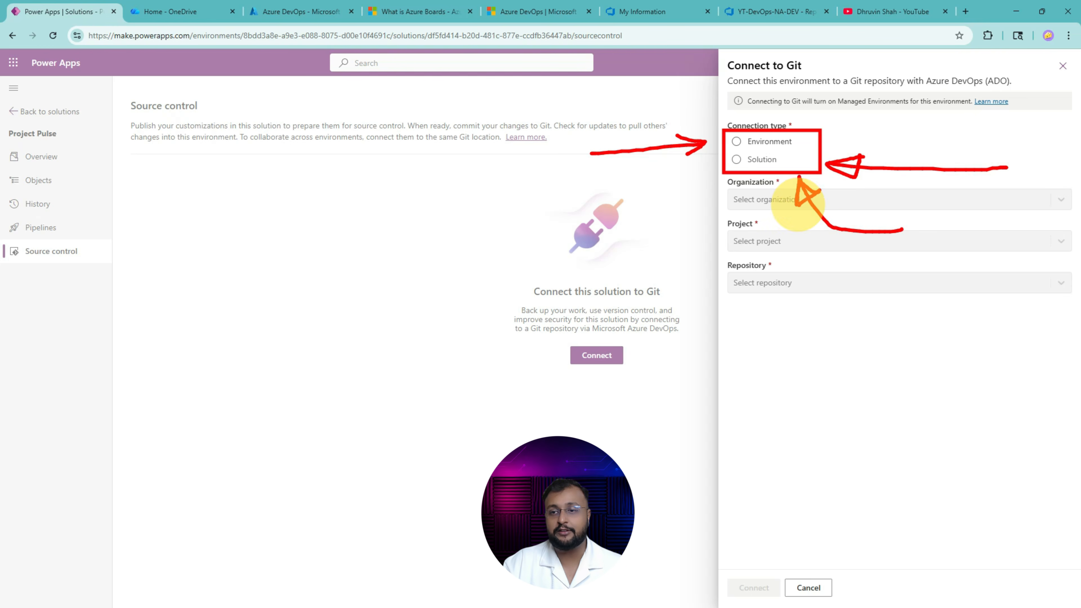
{"action": "mouse_move", "coordinate": [746, 166]}
{"action": "left_mouse_down"}
{"action": "mouse_move", "coordinate": [761, 149]}
{"action": "mouse_move", "coordinate": [804, 149]}
{"action": "left_mouse_up"}
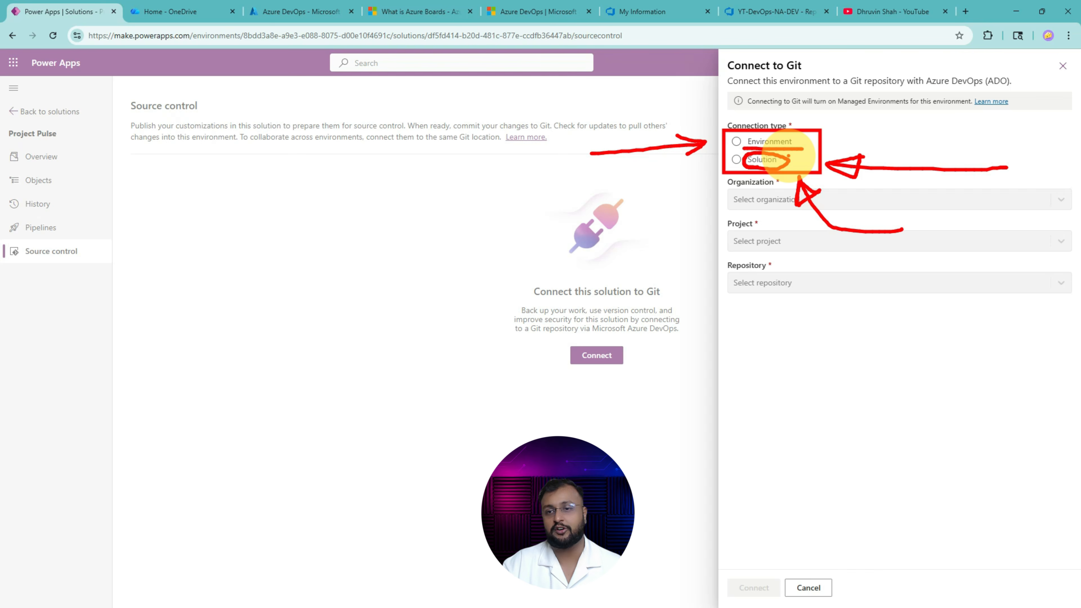
{"action": "mouse_move", "coordinate": [699, 215]}
{"action": "left_mouse_down"}
{"action": "mouse_move", "coordinate": [711, 166]}
{"action": "mouse_move", "coordinate": [717, 176]}
{"action": "left_mouse_up"}
{"action": "key", "text": "Escape"}
- Set the Git connection type to Solution and choose PowerPlatformDP as the organization
{"action": "left_click", "coordinate": [746, 161]}
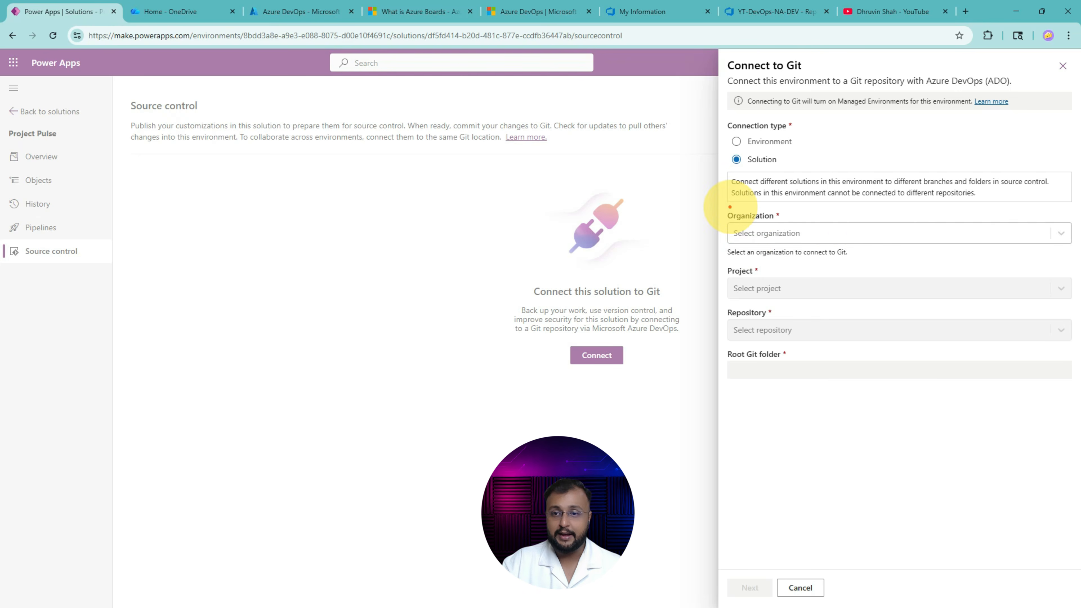
{"action": "mouse_move", "coordinate": [722, 205]}
{"action": "left_mouse_down"}
{"action": "mouse_move", "coordinate": [840, 238]}
{"action": "mouse_move", "coordinate": [1078, 263]}
{"action": "left_mouse_up"}
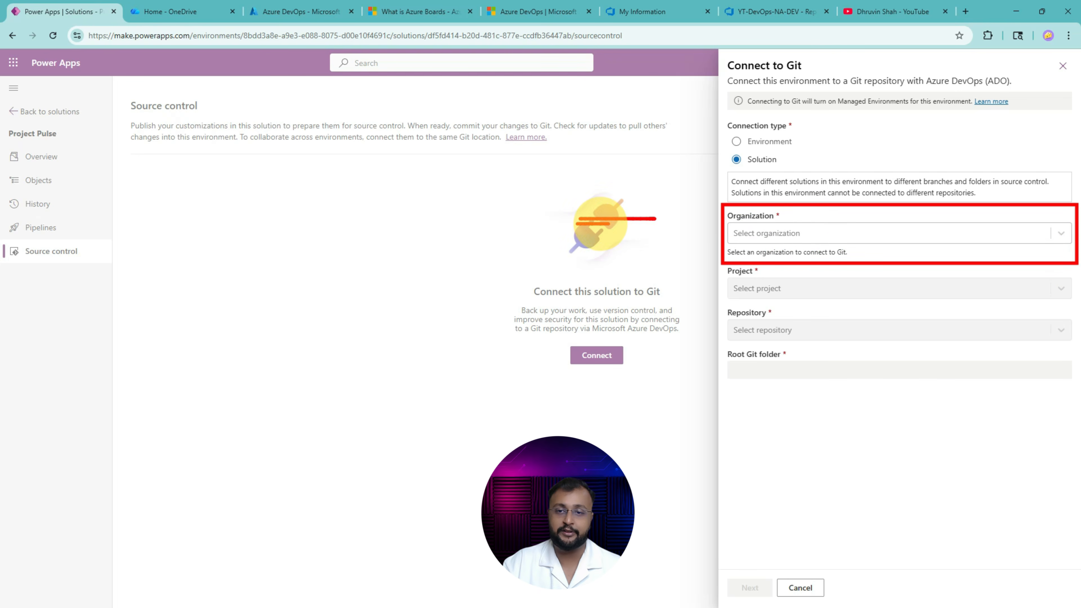
{"action": "mouse_move", "coordinate": [579, 223]}
{"action": "left_mouse_down"}
{"action": "mouse_move", "coordinate": [648, 213]}
{"action": "mouse_move", "coordinate": [629, 235]}
{"action": "left_mouse_up"}
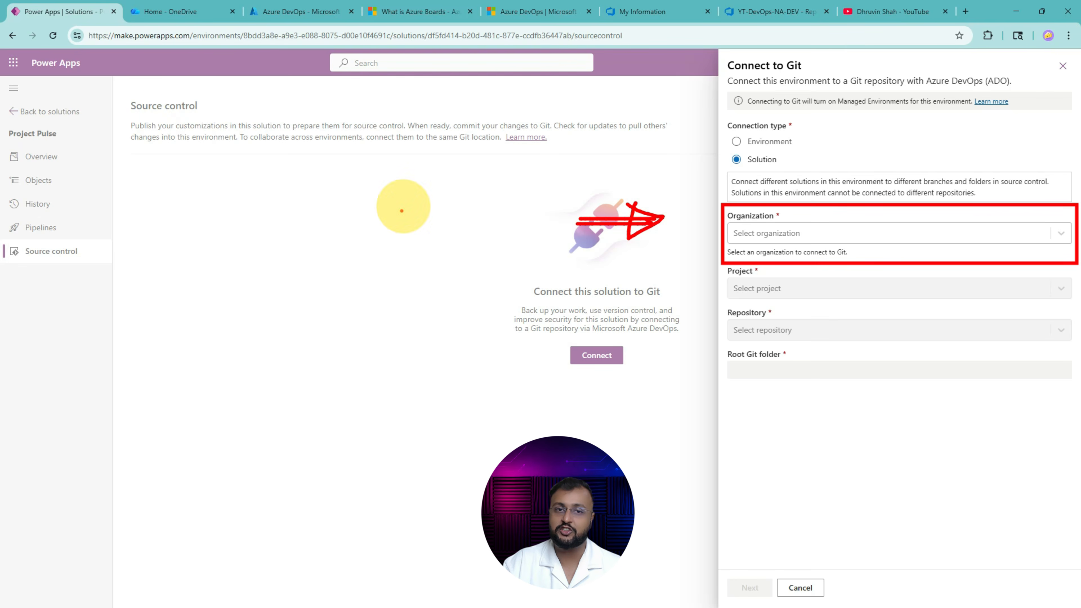
{"action": "left_click_drag", "start_coordinate": [402, 211], "coordinate": [413, 90]}
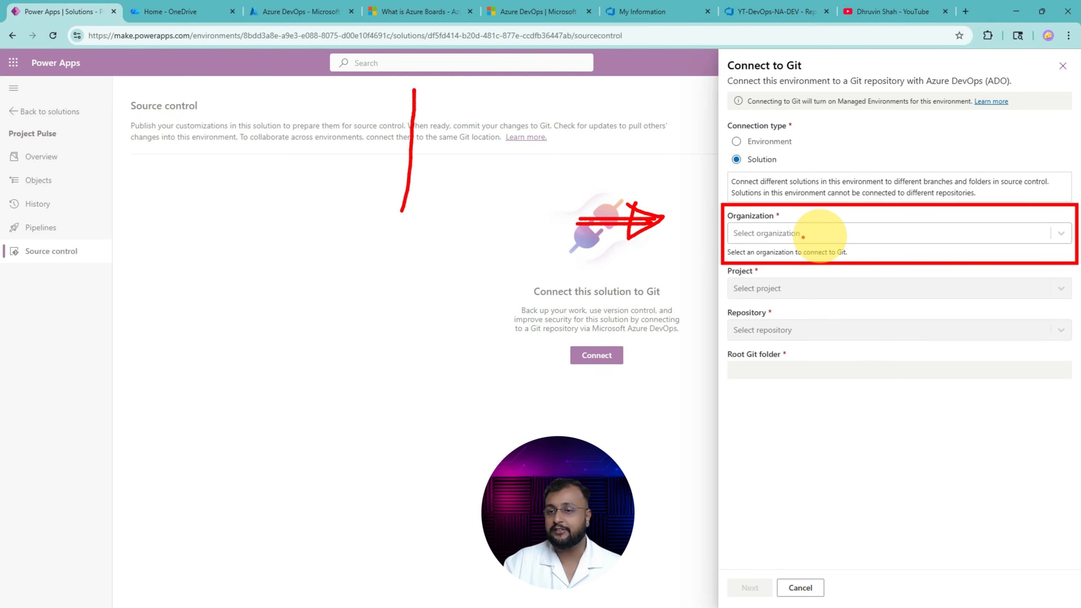
{"action": "left_click", "coordinate": [1056, 233]}
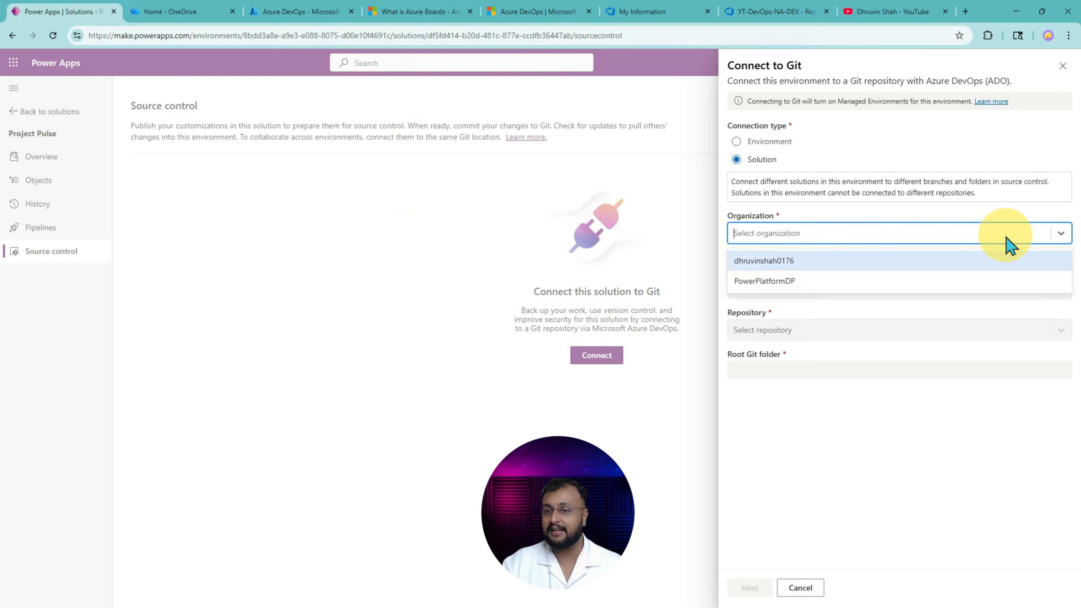
{"action": "left_click", "coordinate": [846, 288]}
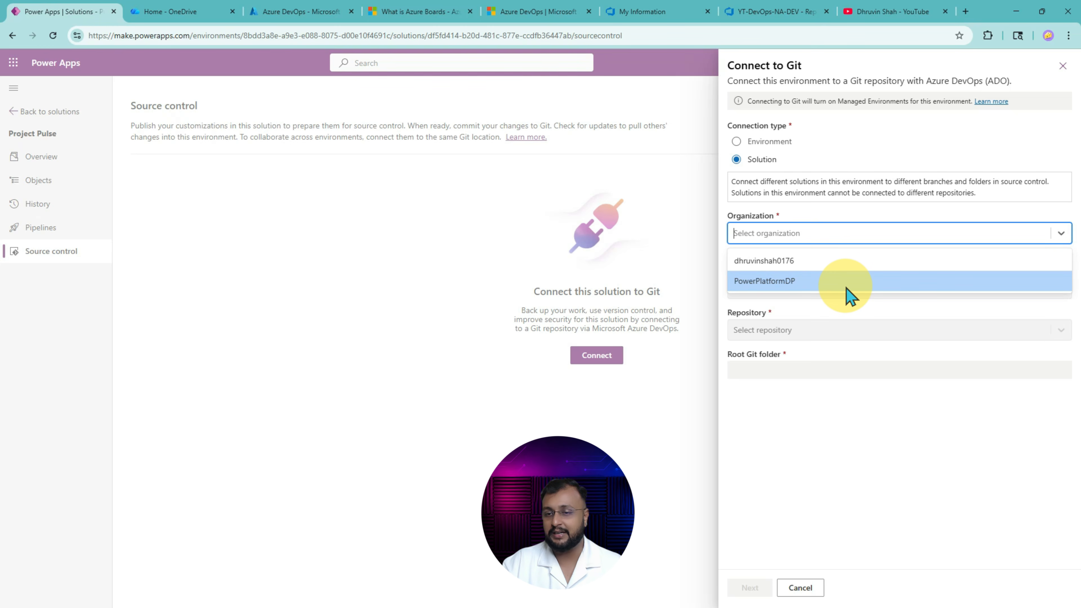
{"action": "left_click", "coordinate": [846, 288]}
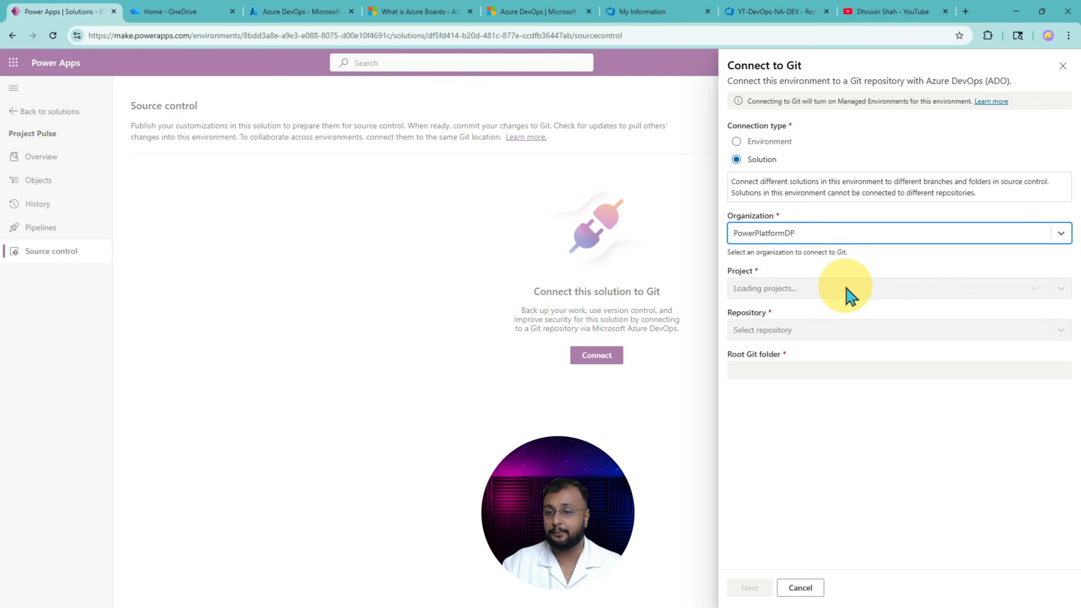
{"action": "left_click", "coordinate": [792, 237]}
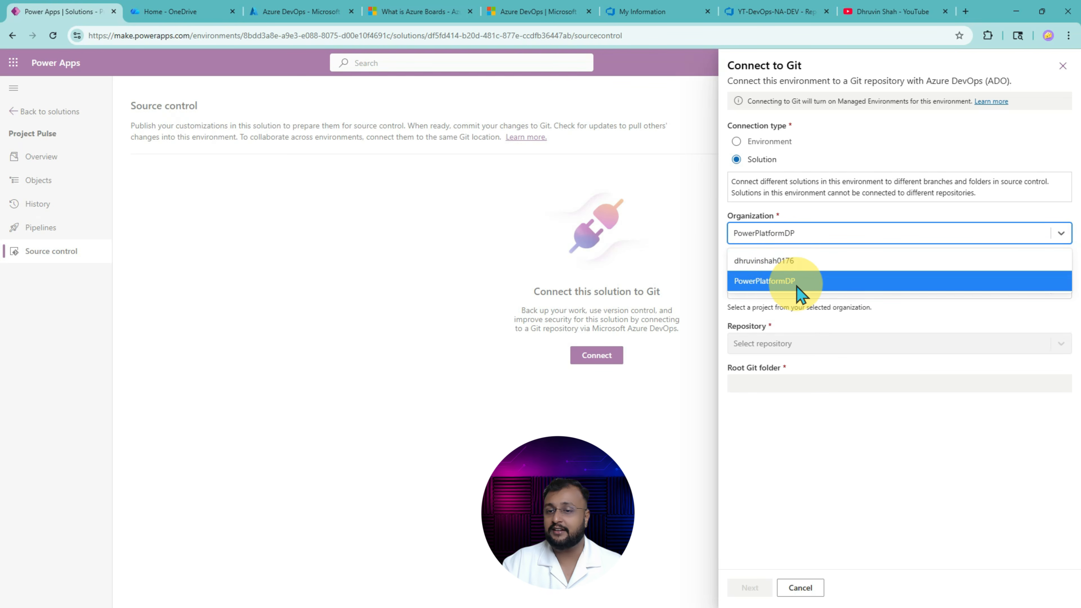
{"action": "left_click", "coordinate": [681, 261]}
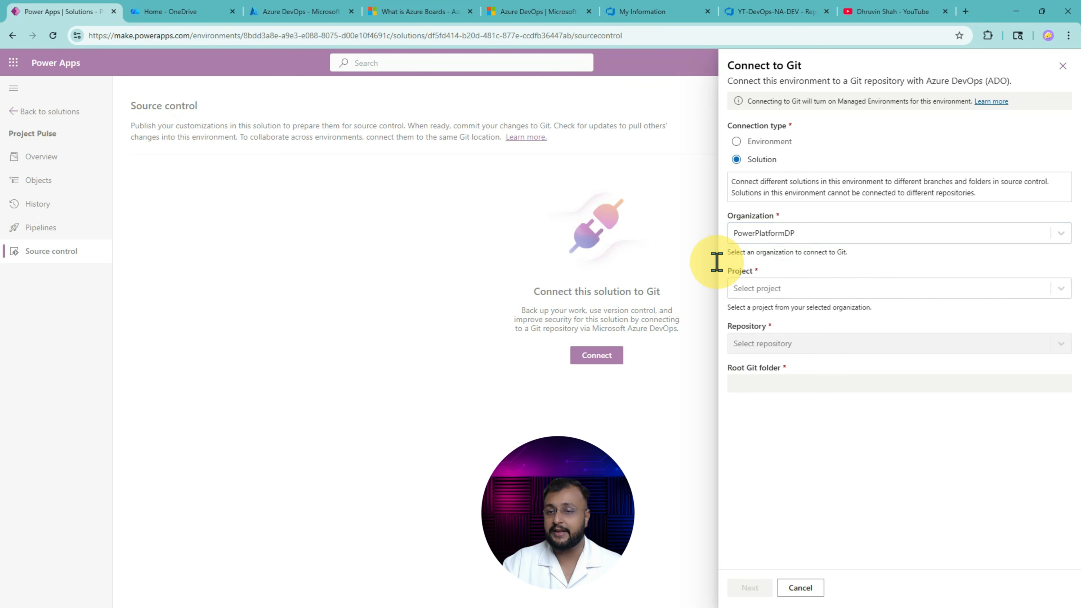
- Choose the PowerPlatformSource project and the YT-DevOps-NA-DEV repository for the Git connection
{"action": "left_click", "coordinate": [789, 296]}
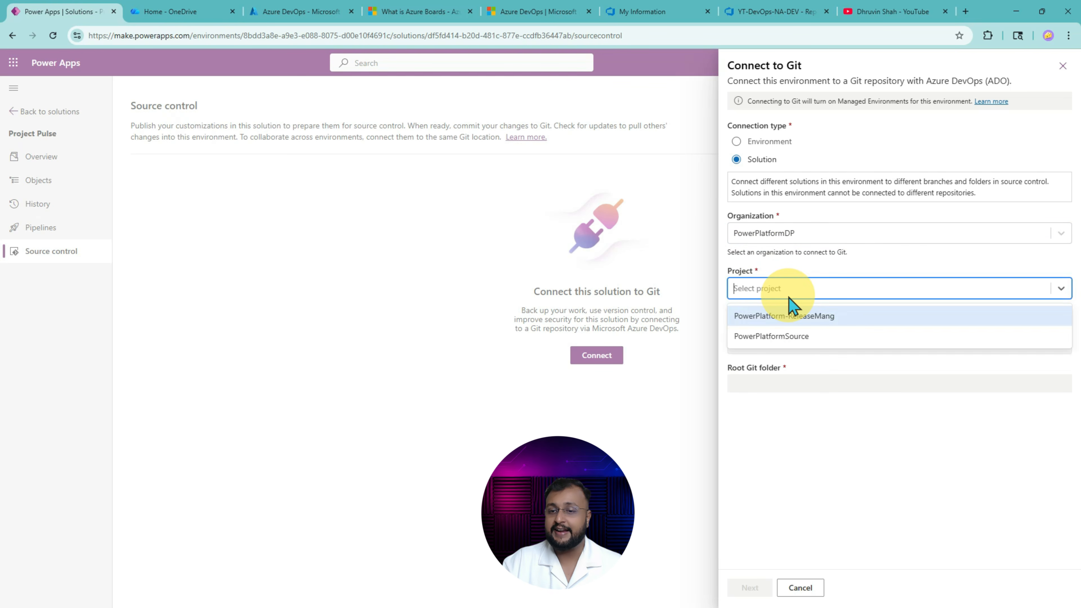
{"action": "left_click", "coordinate": [851, 344]}
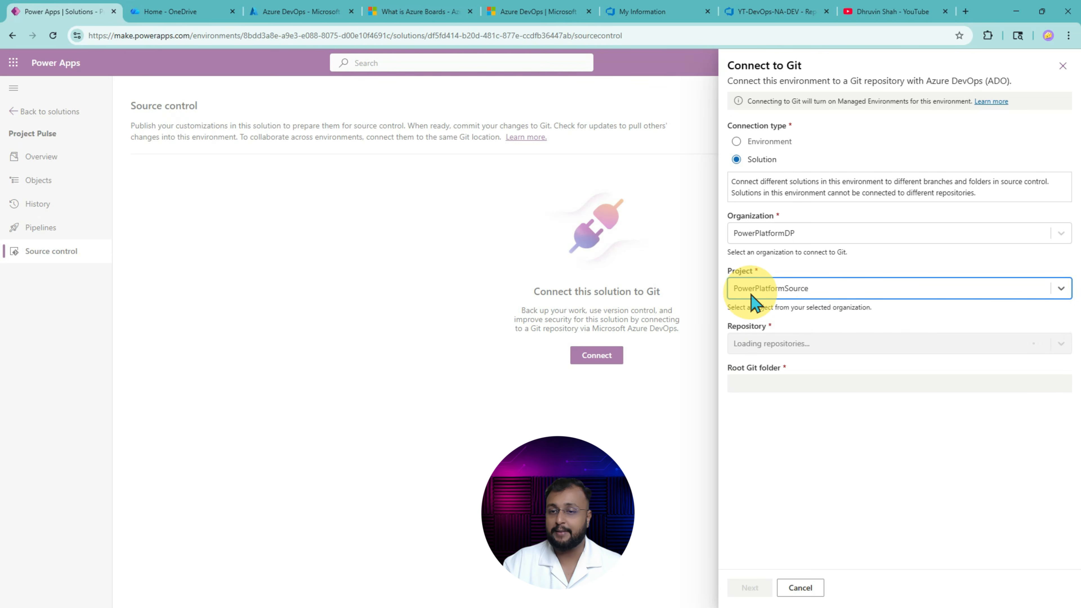
{"action": "left_click", "coordinate": [832, 350]}
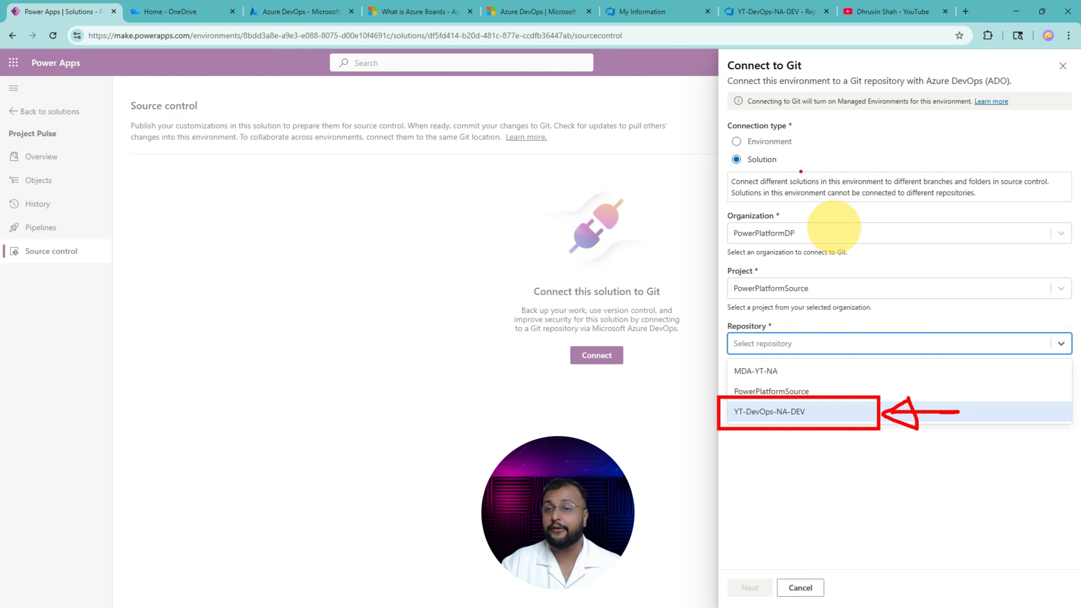
{"action": "key", "text": "Escape"}
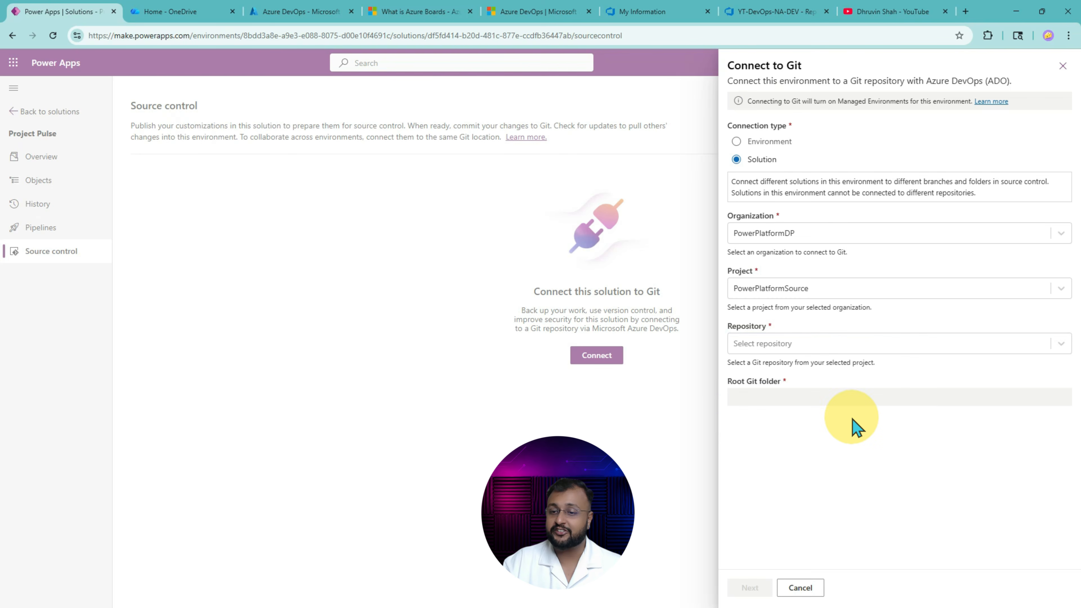
{"action": "left_click", "coordinate": [832, 339]}
{"action": "left_click", "coordinate": [814, 412]}
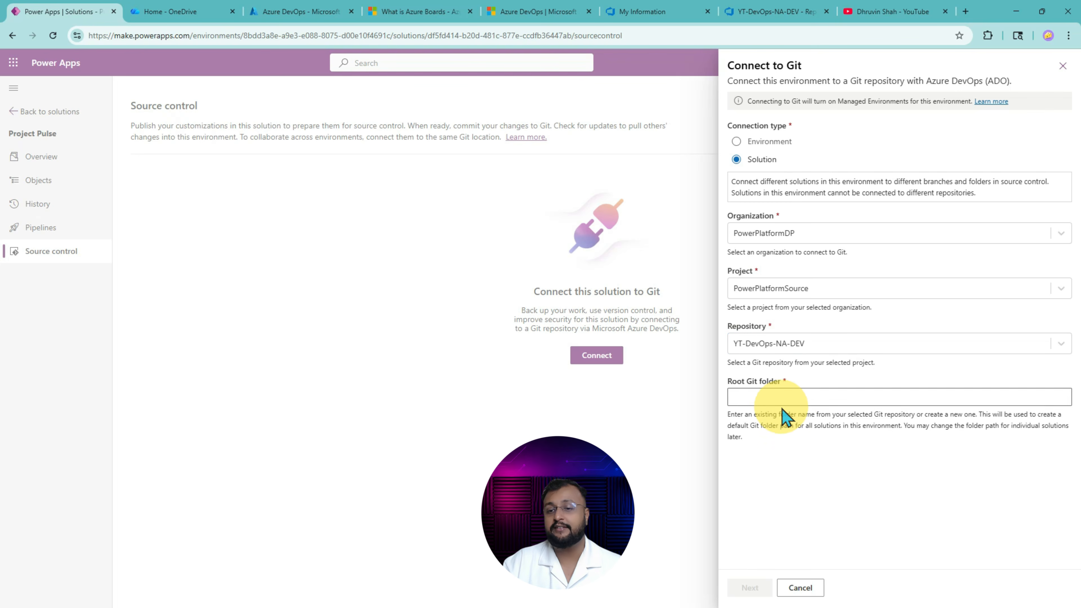
- Set the root Git folder of the connection to YouTube/ProjectPulseDev
{"action": "left_click_drag", "start_coordinate": [780, 381], "coordinate": [729, 383]}
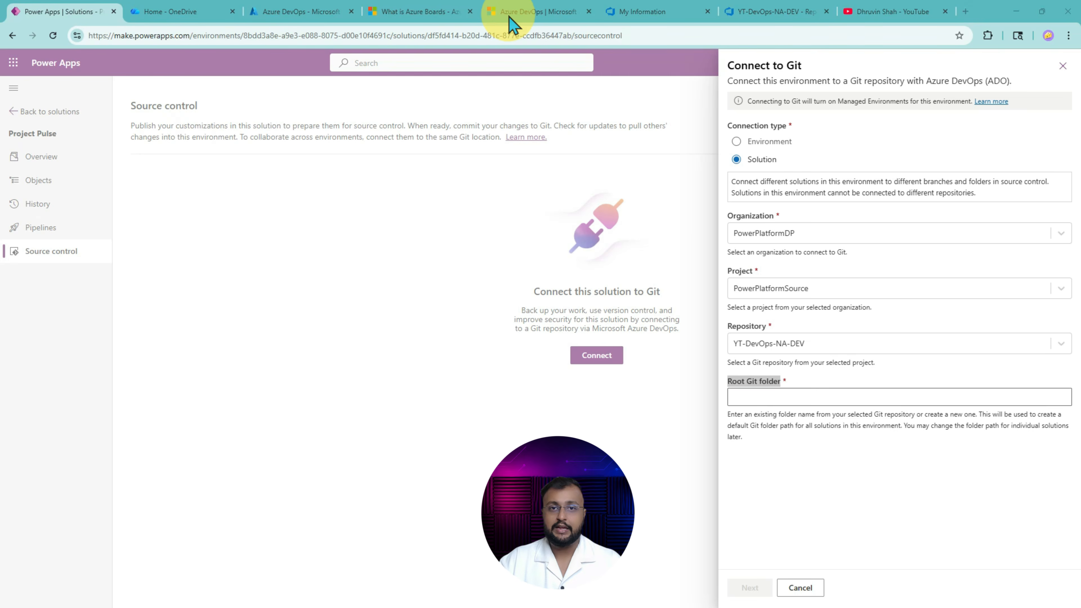
{"action": "left_click", "coordinate": [840, 397]}
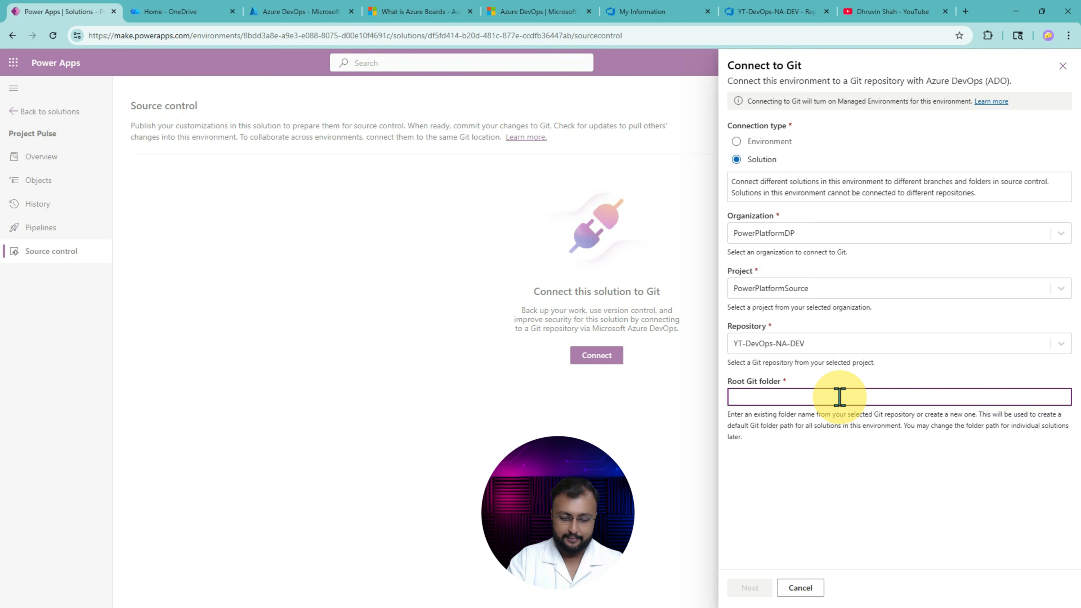
{"action": "type", "text": "YouT"}
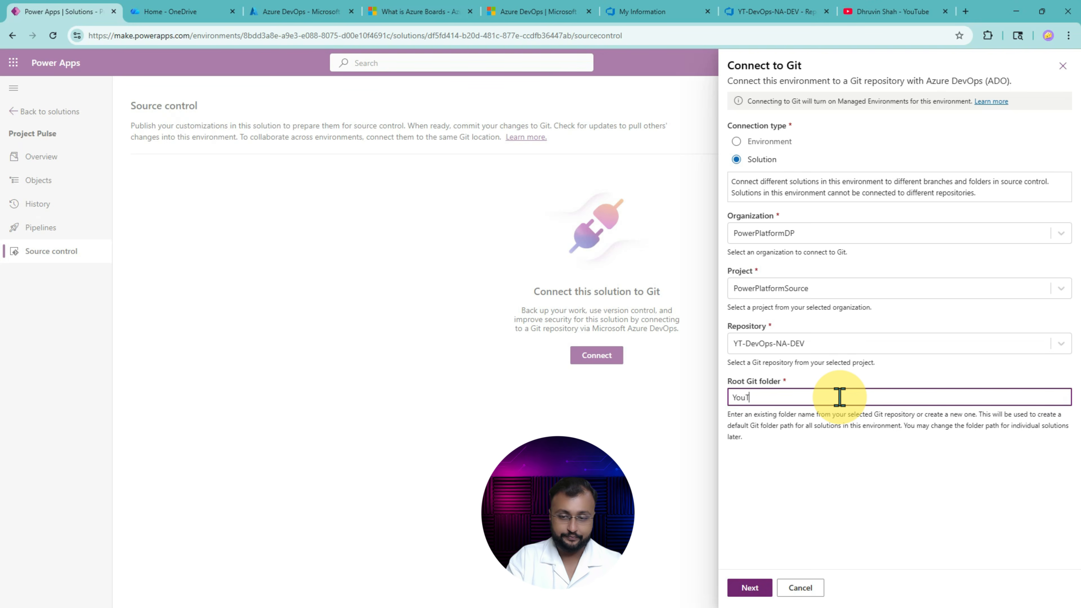
{"action": "type", "text": "ube/"}
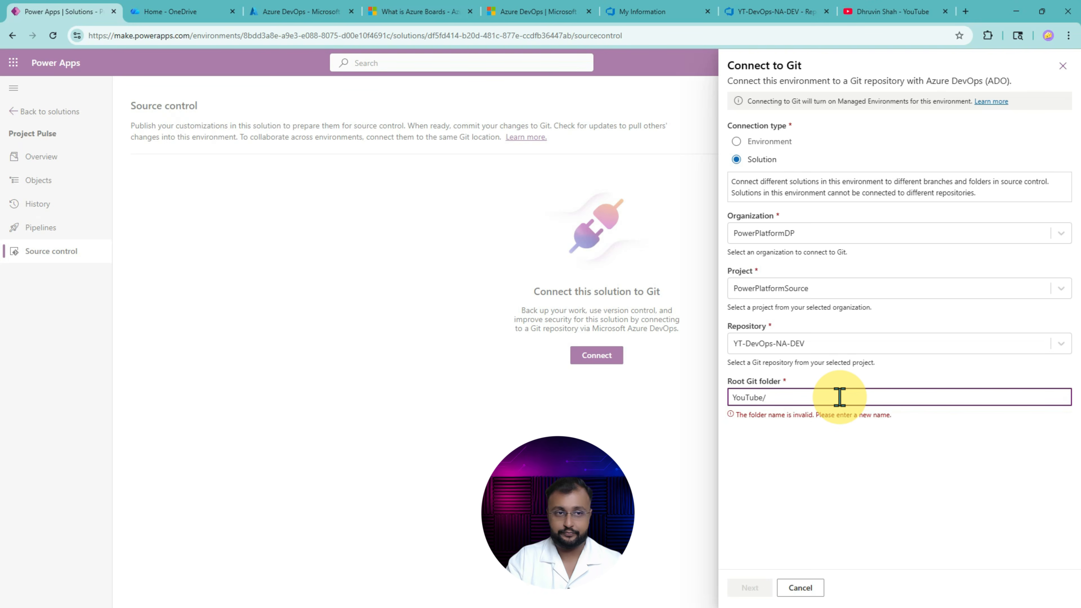
{"action": "type", "text": "ProjectPulseDev"}
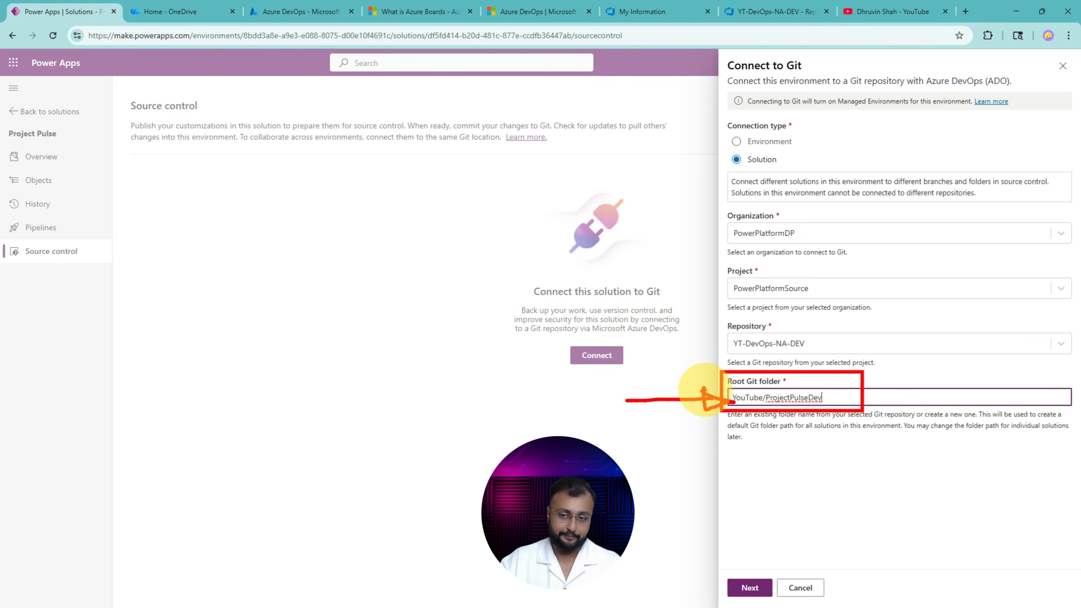
- Select the main branch for the ProjectPulse solution and connect it to Git with the folder YouTube/ProjectPulseDev/ProjectPulse
{"action": "key", "text": "Escape"}
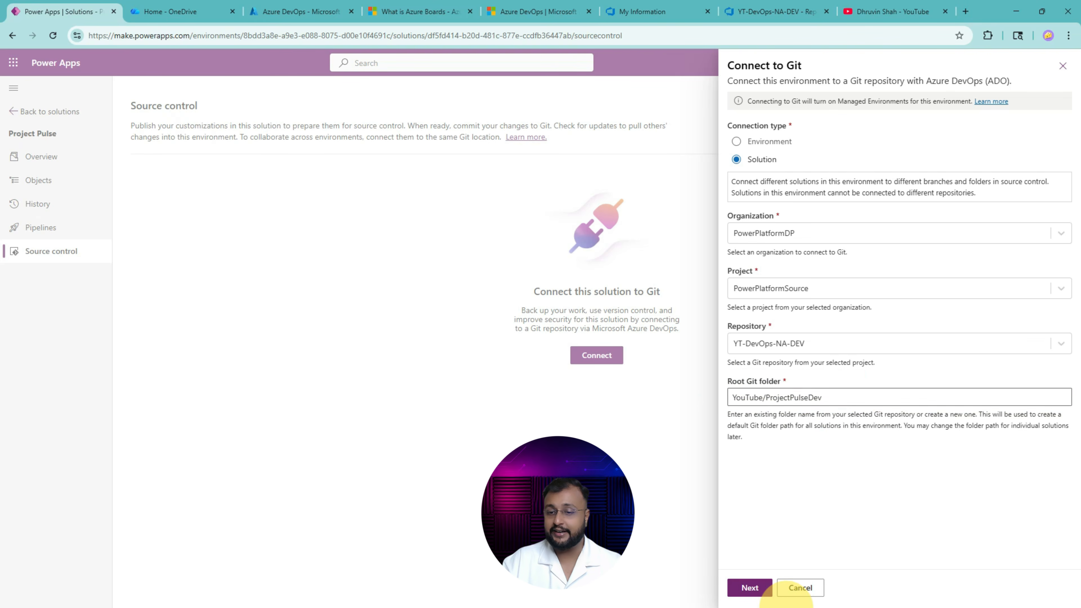
{"action": "left_click", "coordinate": [753, 588]}
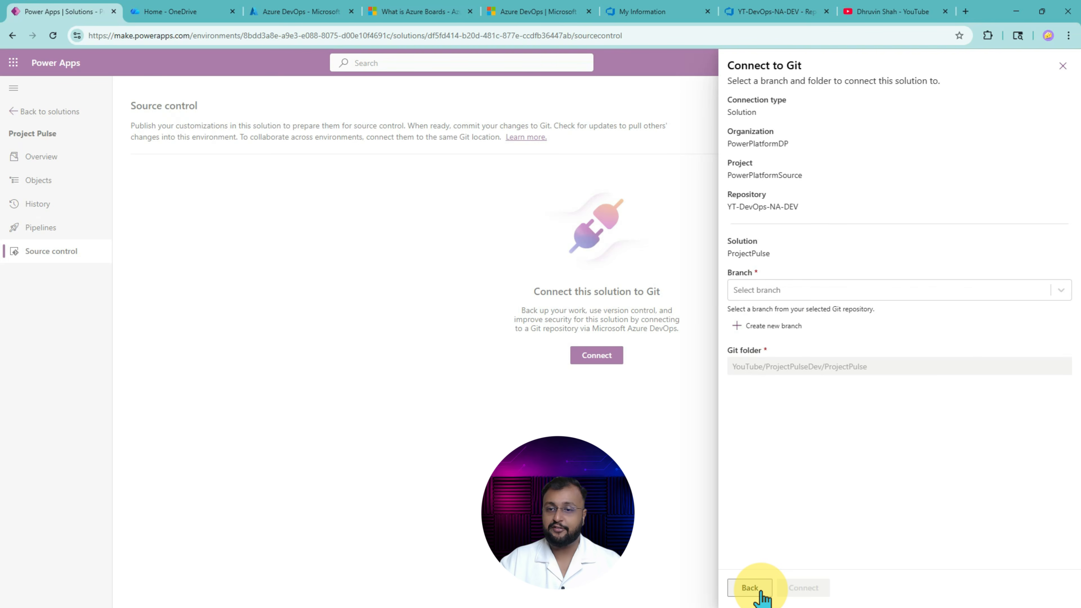
{"action": "left_click", "coordinate": [810, 291]}
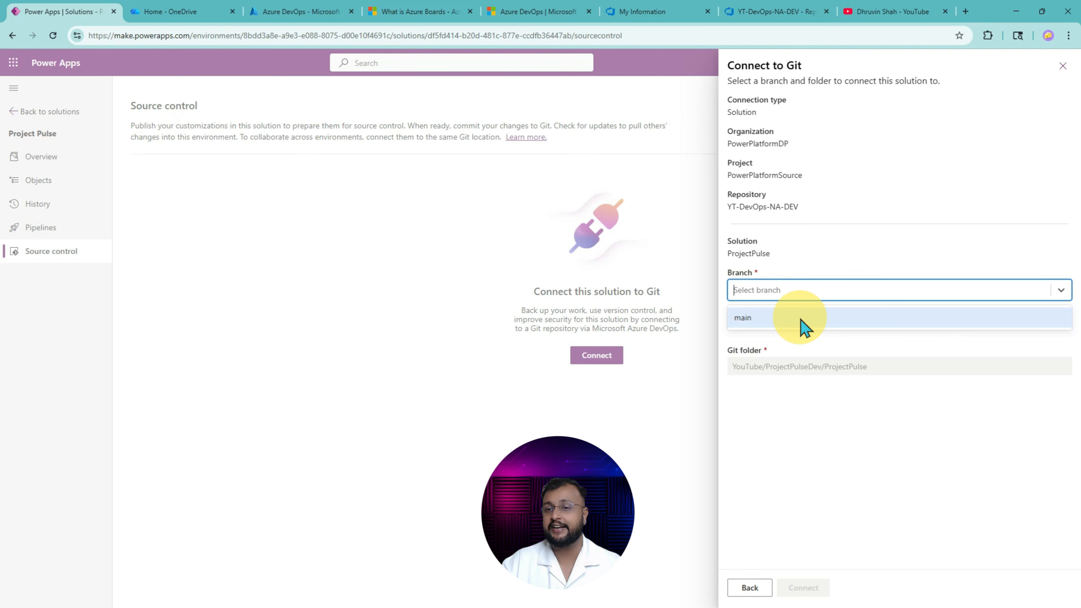
{"action": "left_click", "coordinate": [789, 327]}
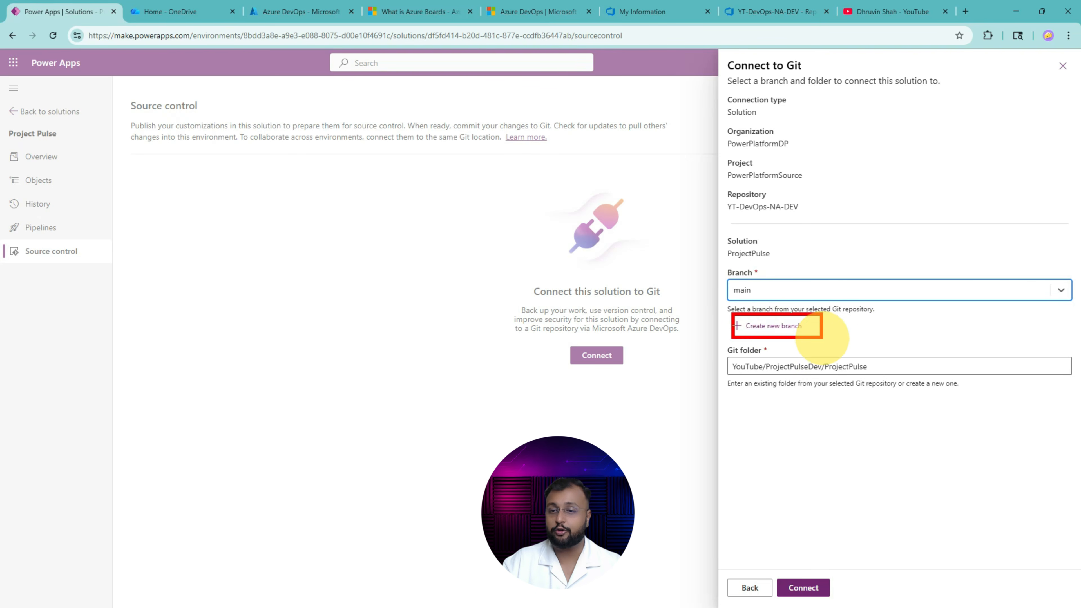
{"action": "mouse_move", "coordinate": [832, 328]}
{"action": "left_mouse_down"}
{"action": "mouse_move", "coordinate": [860, 327]}
{"action": "mouse_move", "coordinate": [845, 335]}
{"action": "left_mouse_up"}
{"action": "key", "text": "Escape"}
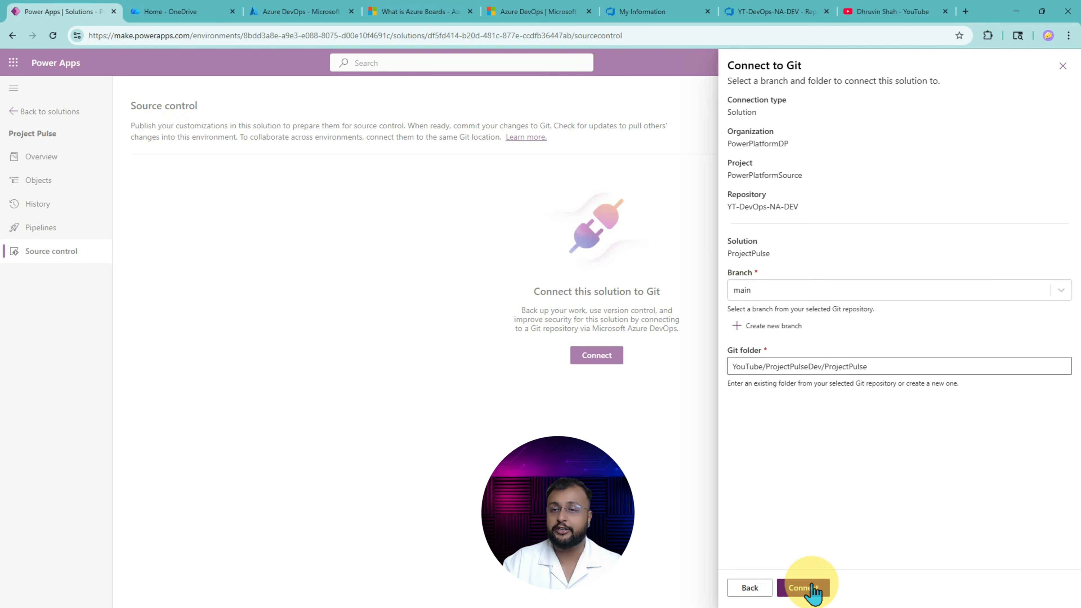
{"action": "left_click_drag", "start_coordinate": [770, 564], "coordinate": [849, 604]}
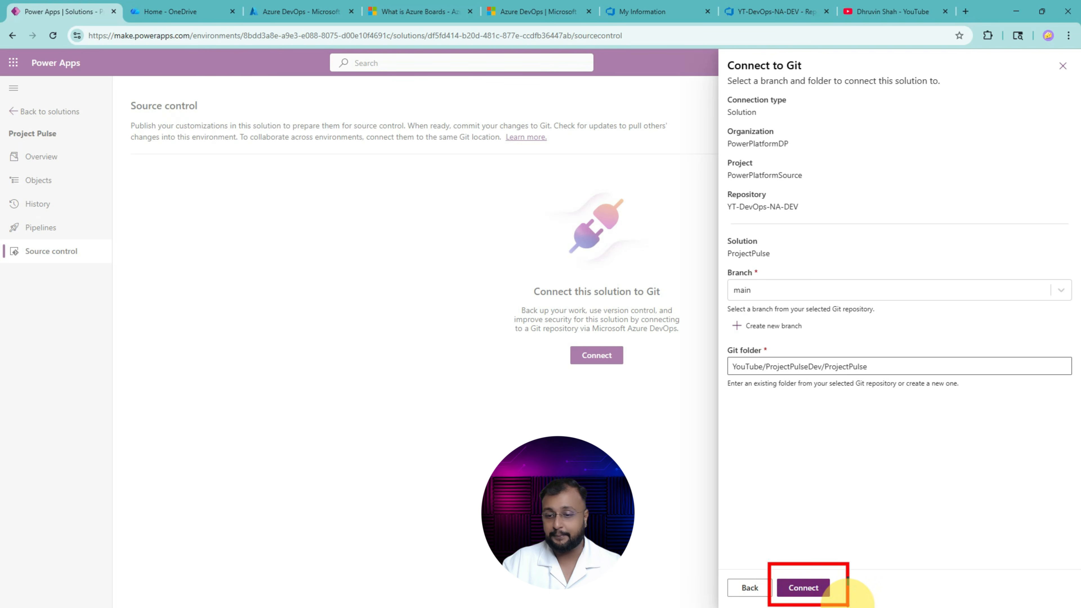
{"action": "key", "text": "Escape"}
{"action": "left_click", "coordinate": [804, 590]}
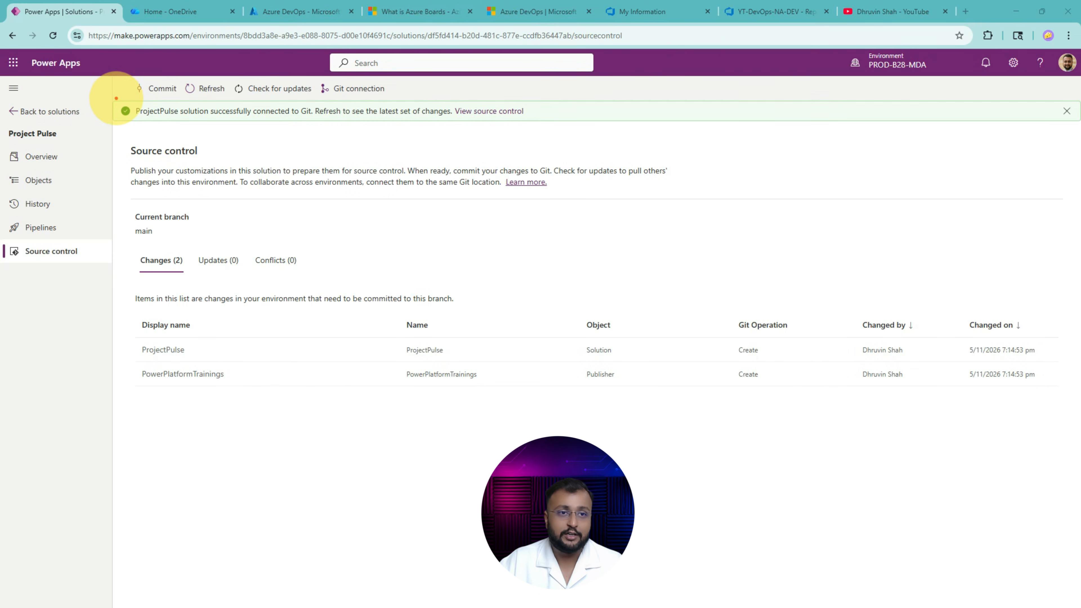
{"action": "left_click_drag", "start_coordinate": [116, 98], "coordinate": [557, 127]}
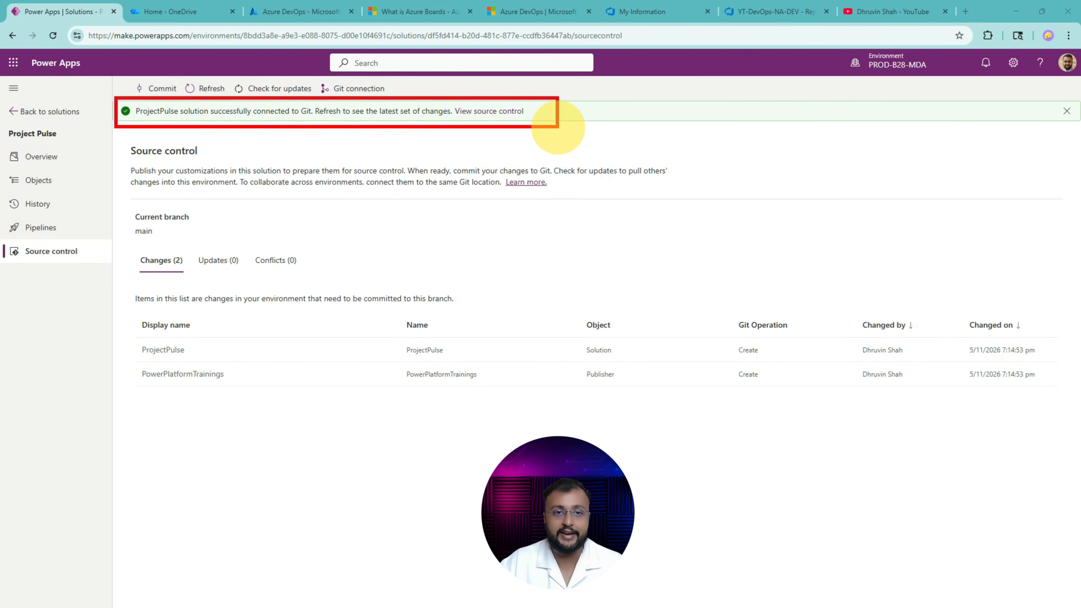
{"action": "left_click_drag", "start_coordinate": [315, 119], "coordinate": [434, 119]}
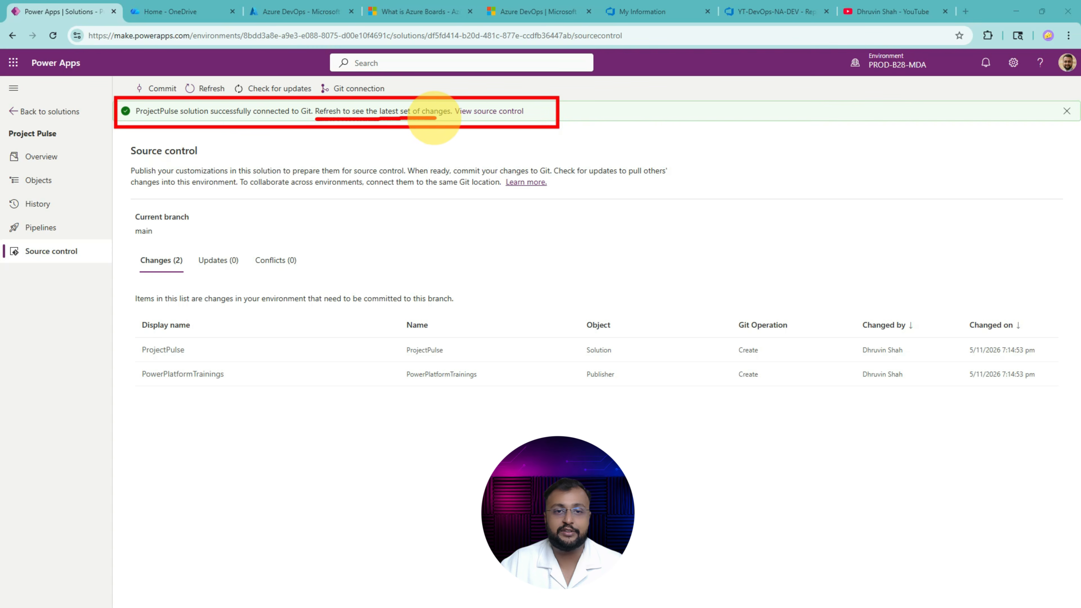
{"action": "mouse_move", "coordinate": [510, 111]}
{"action": "left_mouse_down"}
{"action": "mouse_move", "coordinate": [447, 128]}
{"action": "mouse_move", "coordinate": [513, 108]}
{"action": "mouse_move", "coordinate": [493, 121]}
{"action": "left_mouse_up"}
{"action": "key", "text": "Escape"}
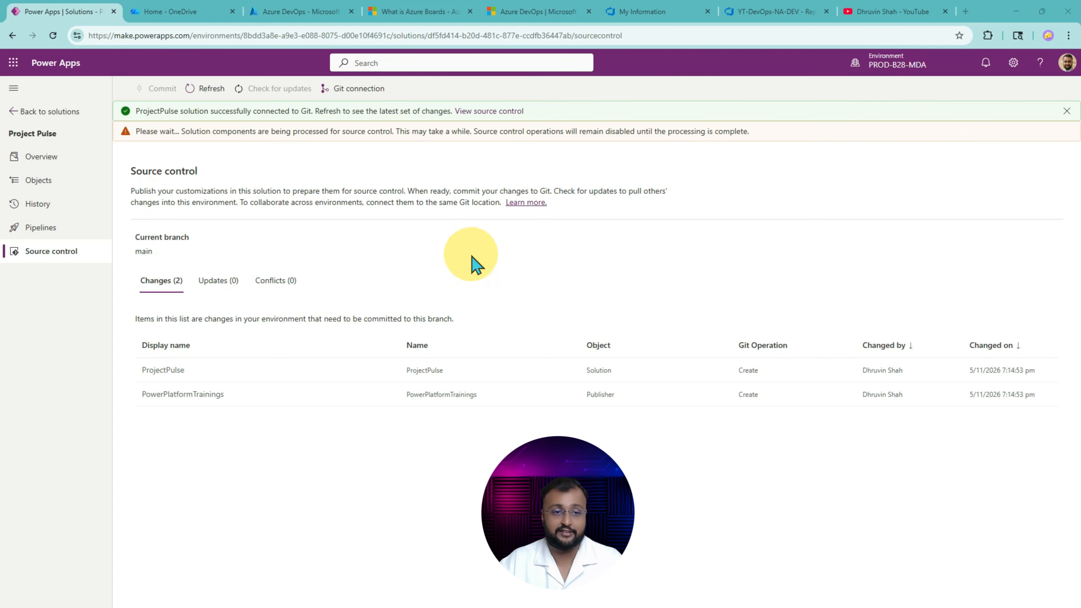
{"action": "left_click_drag", "start_coordinate": [188, 131], "coordinate": [757, 137]}
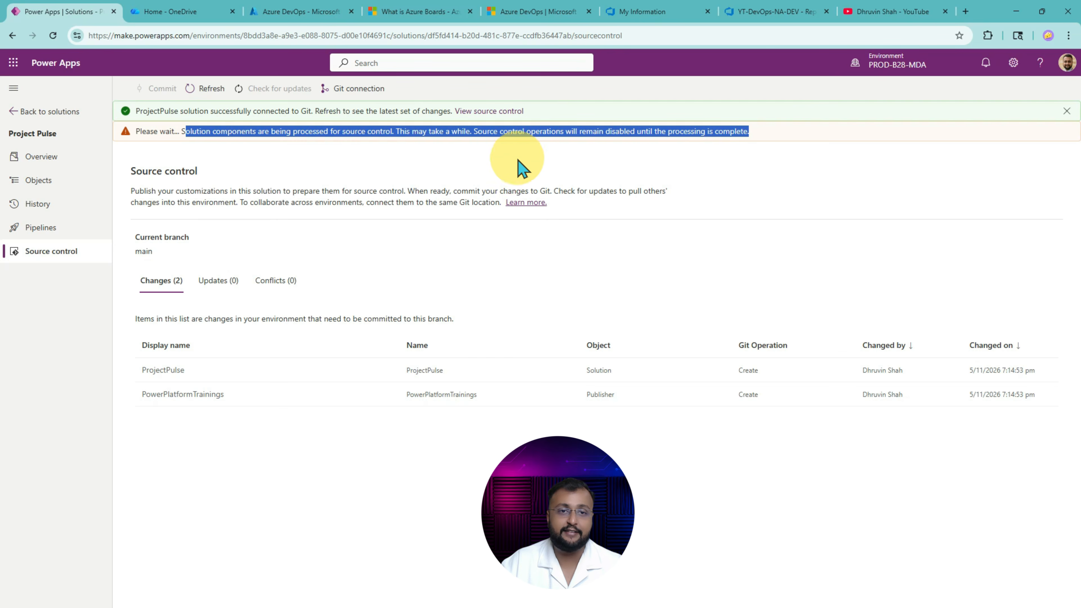
{"action": "left_click", "coordinate": [451, 164]}
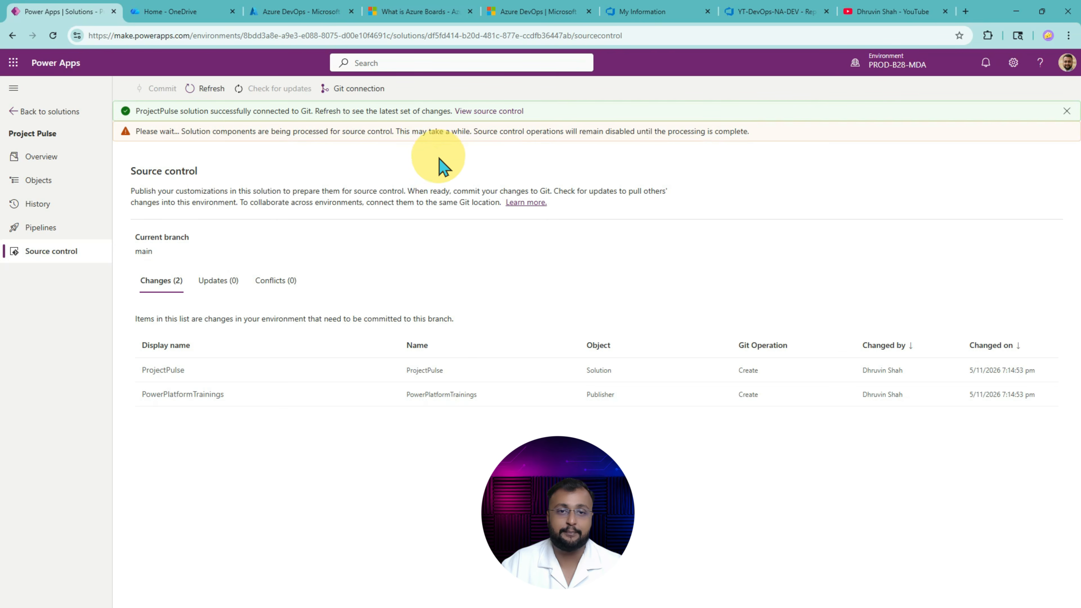
- Review the solution's Git connection details and inspect its linked ProjectPulse folder in Azure DevOps, then return to the source control page
{"action": "left_click", "coordinate": [356, 98]}
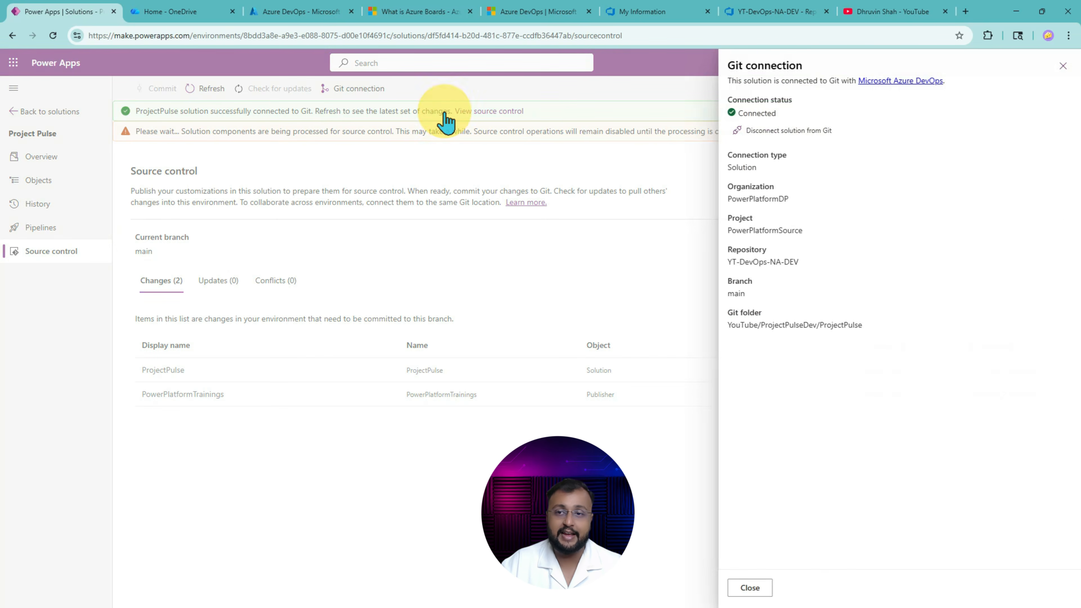
{"action": "left_click", "coordinate": [903, 89]}
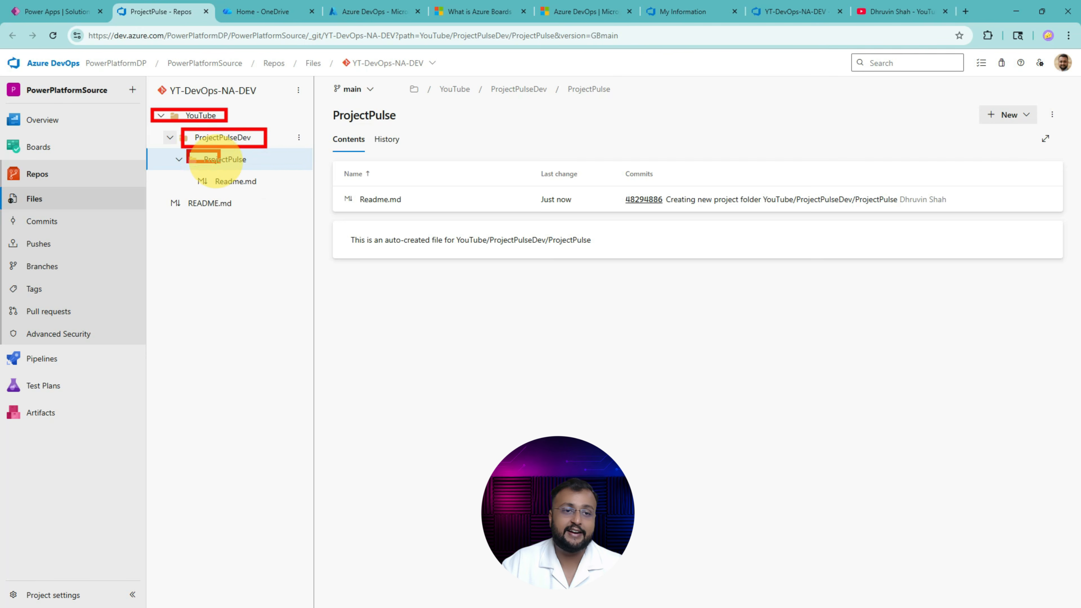
{"action": "left_click", "coordinate": [178, 160]}
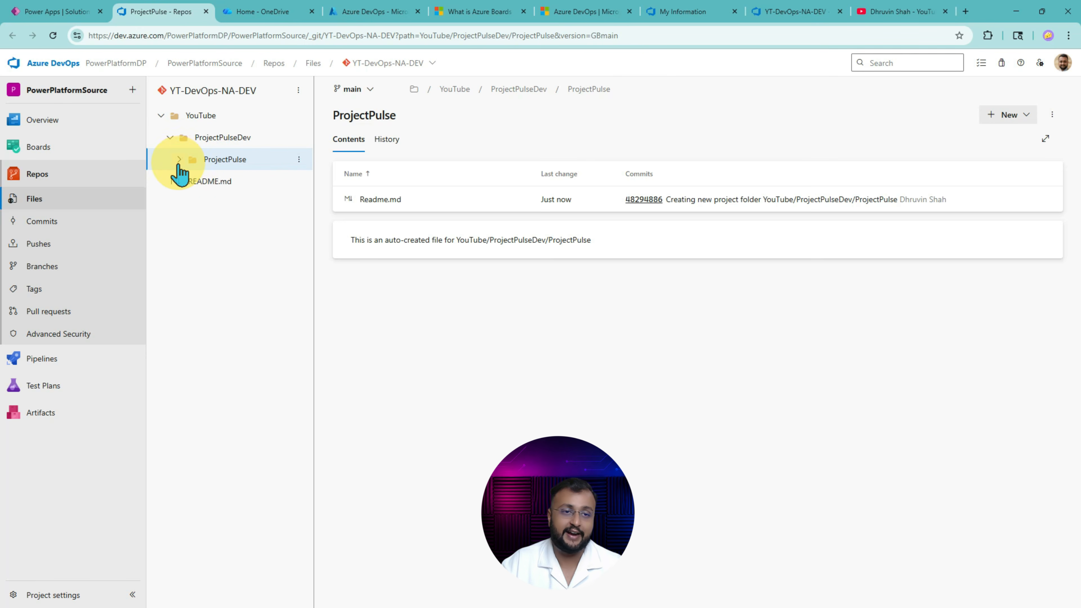
{"action": "left_click", "coordinate": [179, 161]}
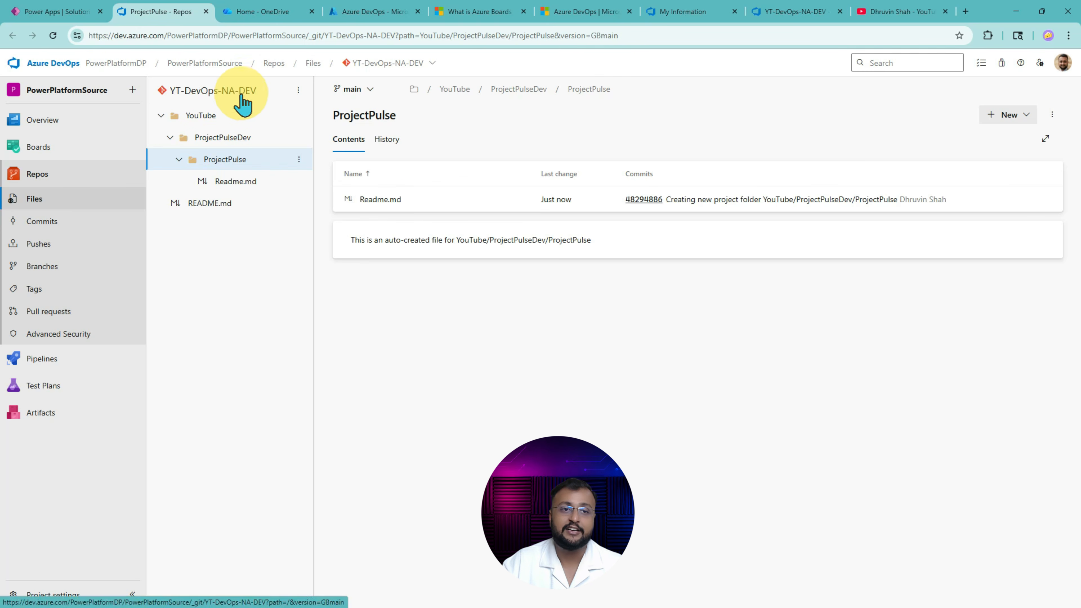
{"action": "left_click", "coordinate": [54, 11]}
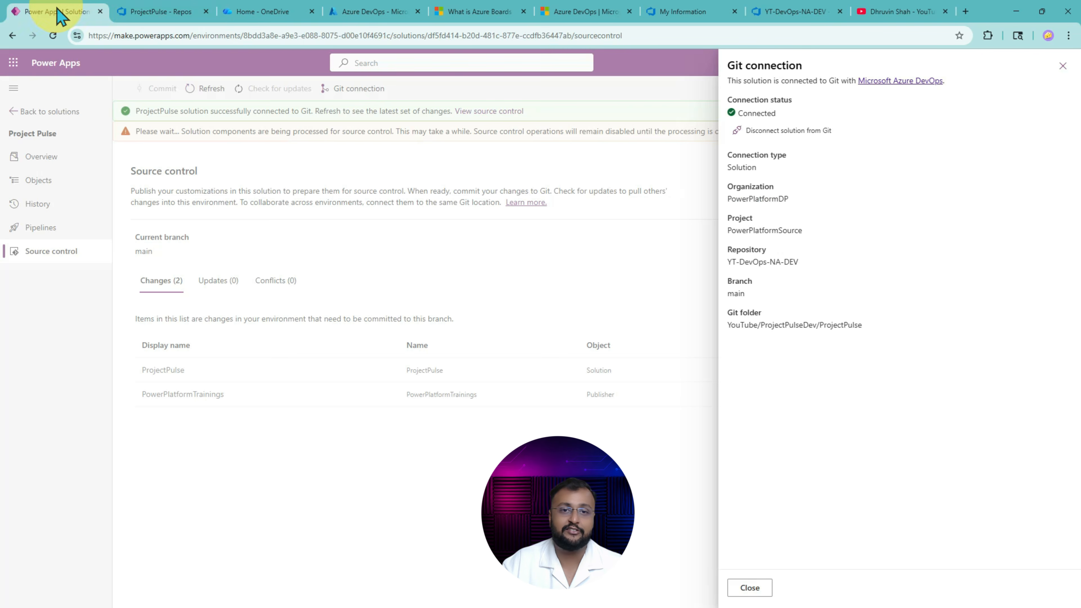
{"action": "left_click", "coordinate": [1062, 67]}
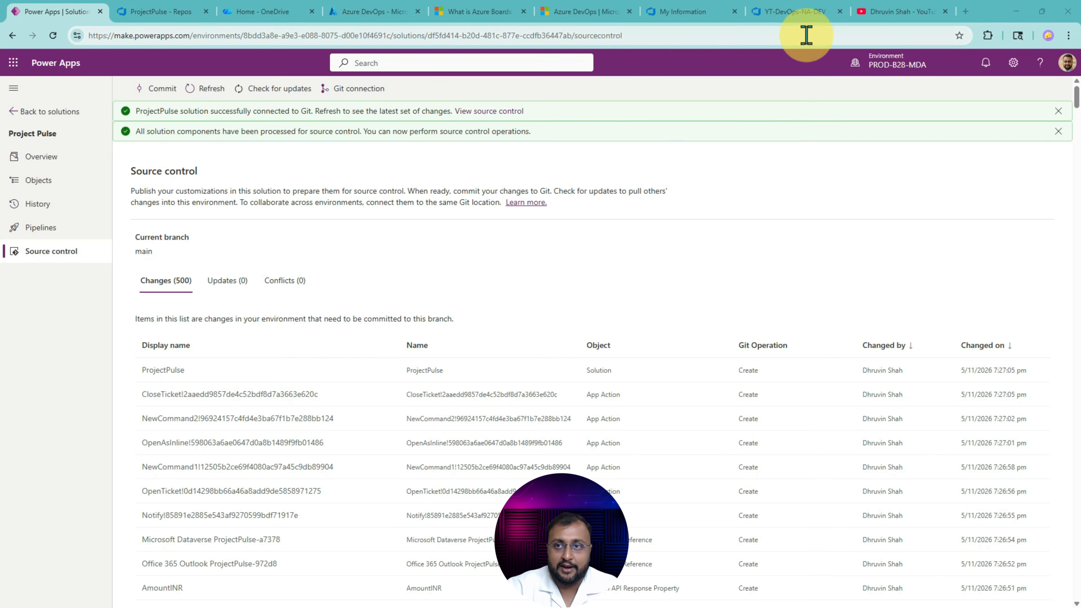
- Switch to the YT-DevOps-NA-DEV repository in Azure DevOps, reload it and inspect the contents of YouTube/ProjectPulseDev/ProjectPulse
{"action": "left_click", "coordinate": [805, 13]}
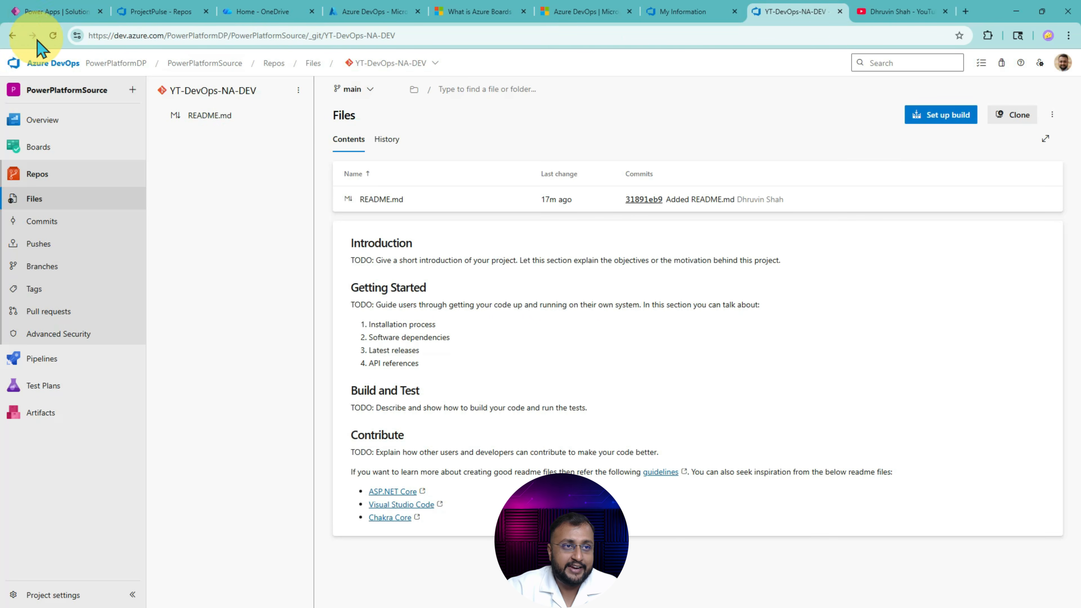
{"action": "left_click", "coordinate": [53, 36]}
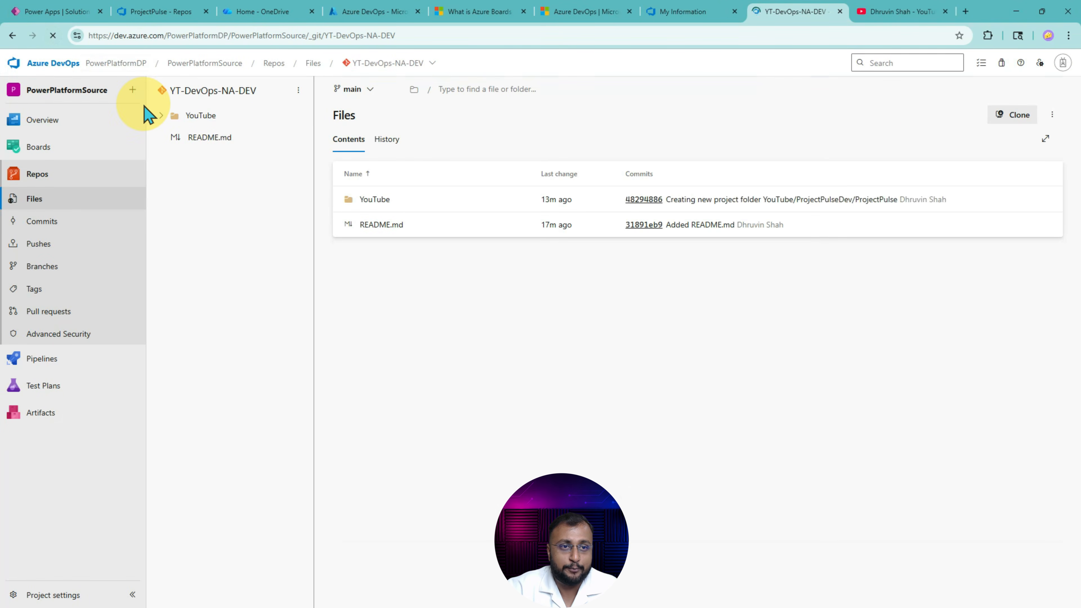
{"action": "left_click", "coordinate": [161, 118]}
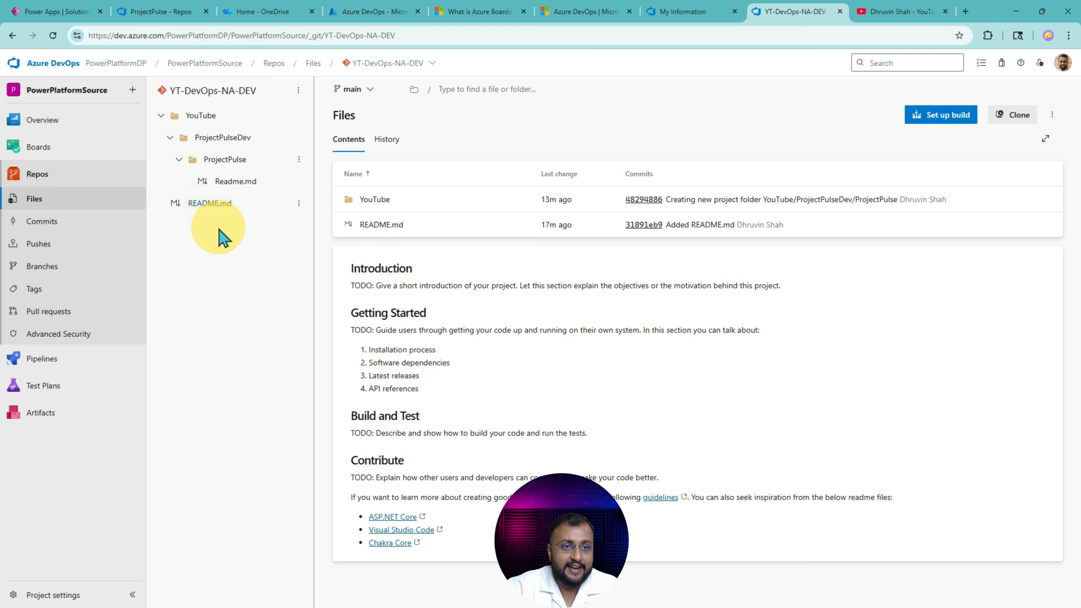
{"action": "left_click", "coordinate": [178, 159]}
{"action": "left_click", "coordinate": [179, 160]}
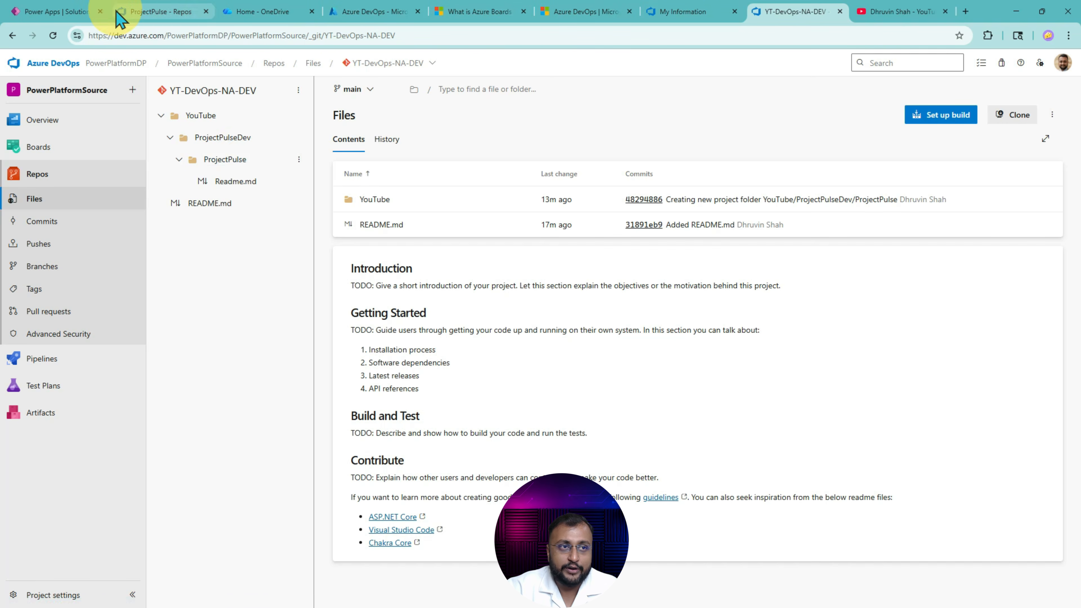
- Switch back to Power Apps and commit the Project Pulse solution changes to the main branch with the comment "My first Commit"
{"action": "left_click", "coordinate": [58, 11]}
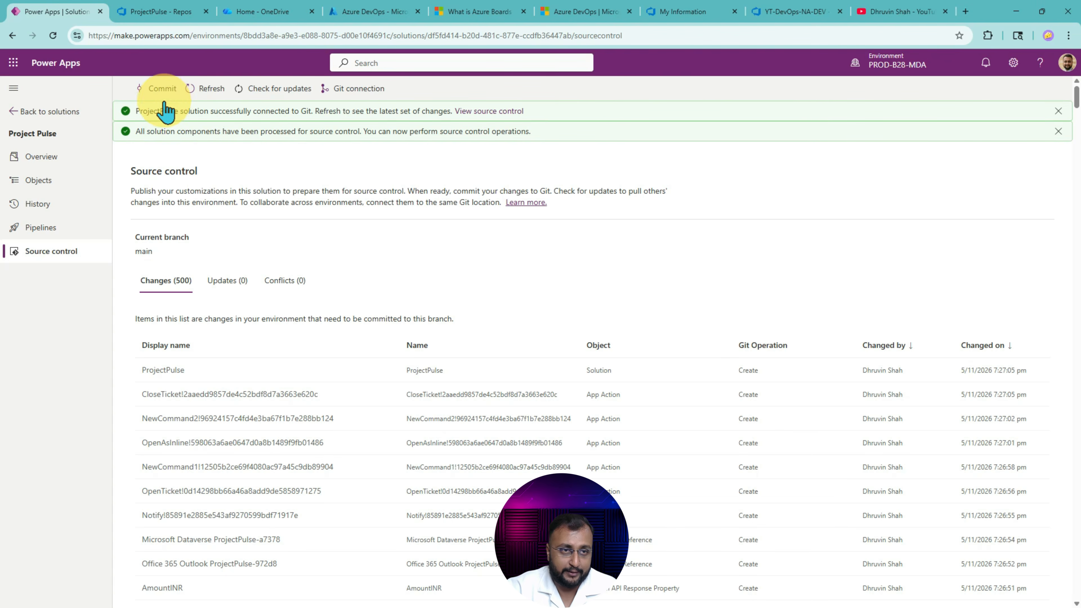
{"action": "left_click", "coordinate": [168, 91]}
{"action": "left_click", "coordinate": [963, 158]}
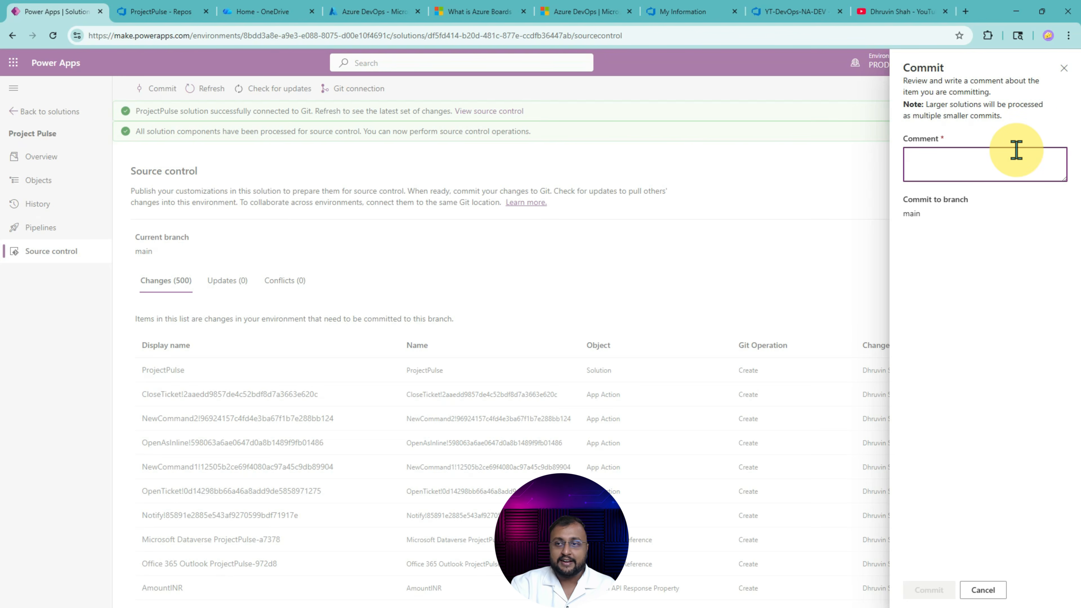
{"action": "type", "text": "My "}
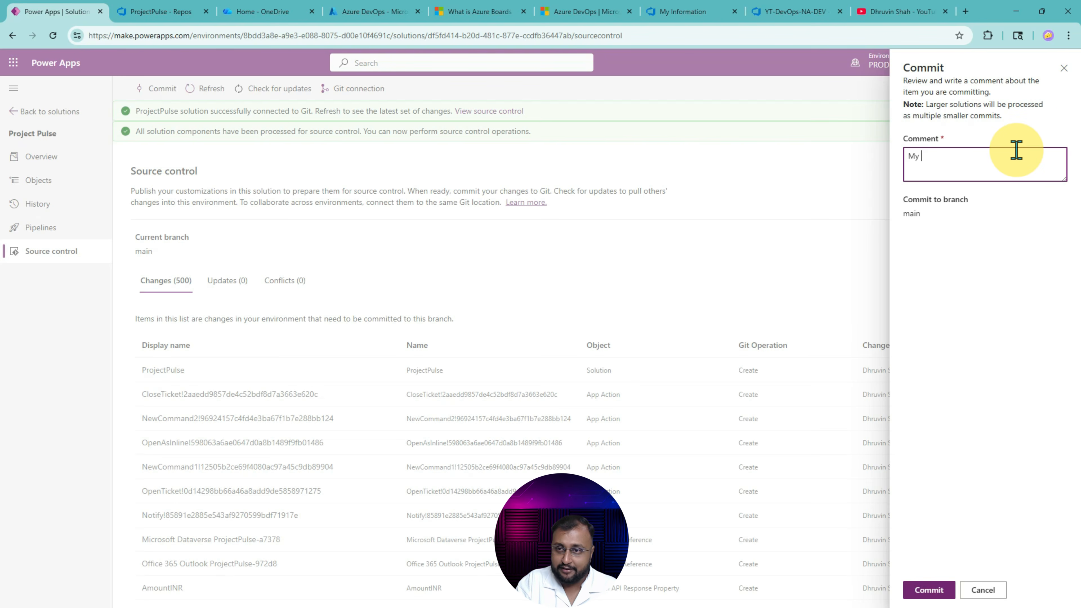
{"action": "type", "text": "first C"}
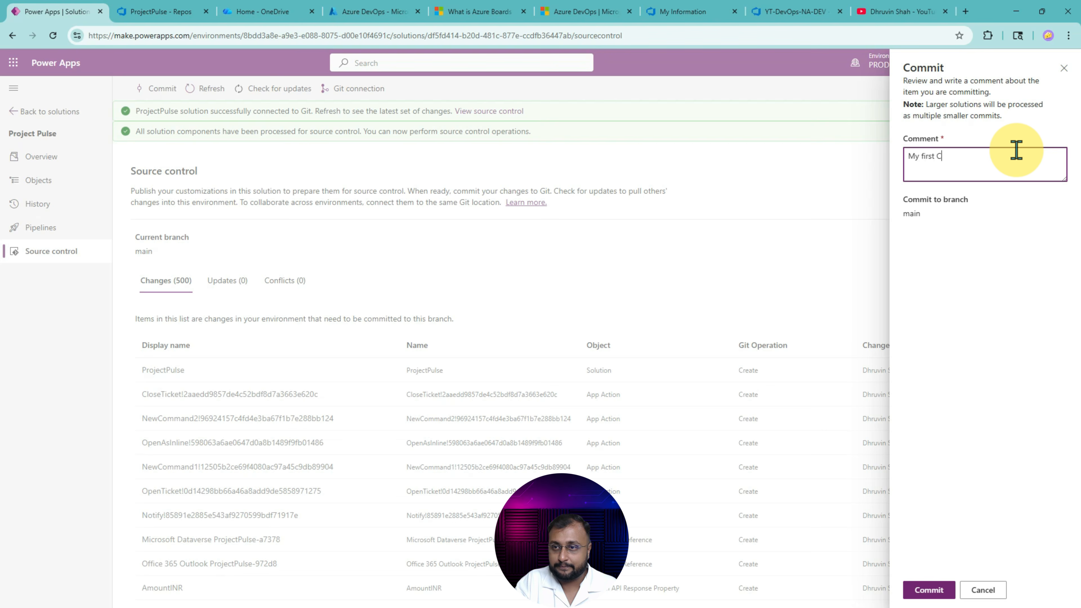
{"action": "type", "text": "ommit"}
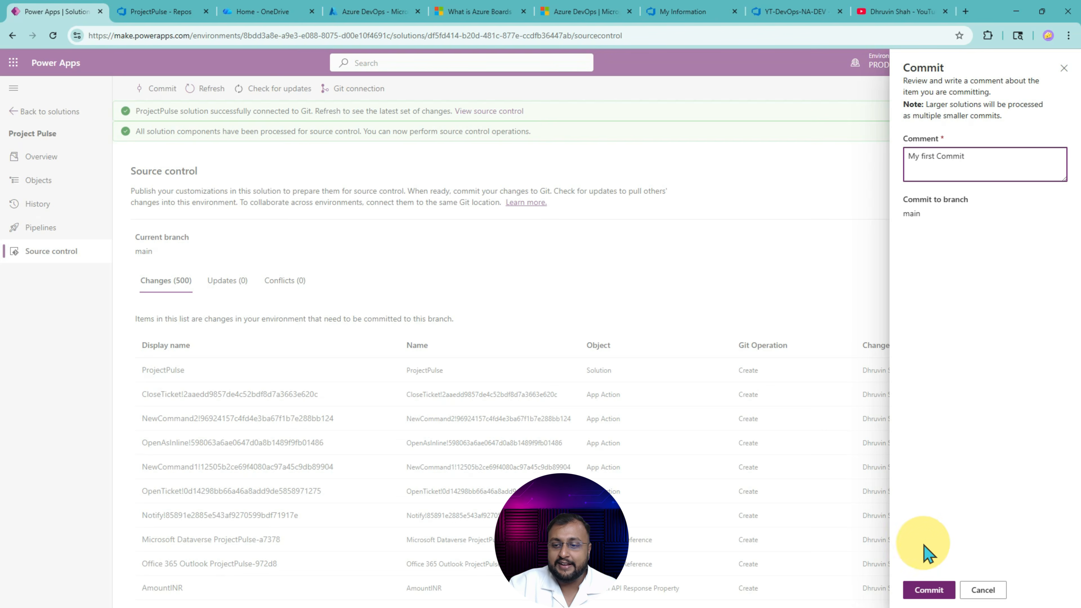
{"action": "left_click", "coordinate": [929, 590]}
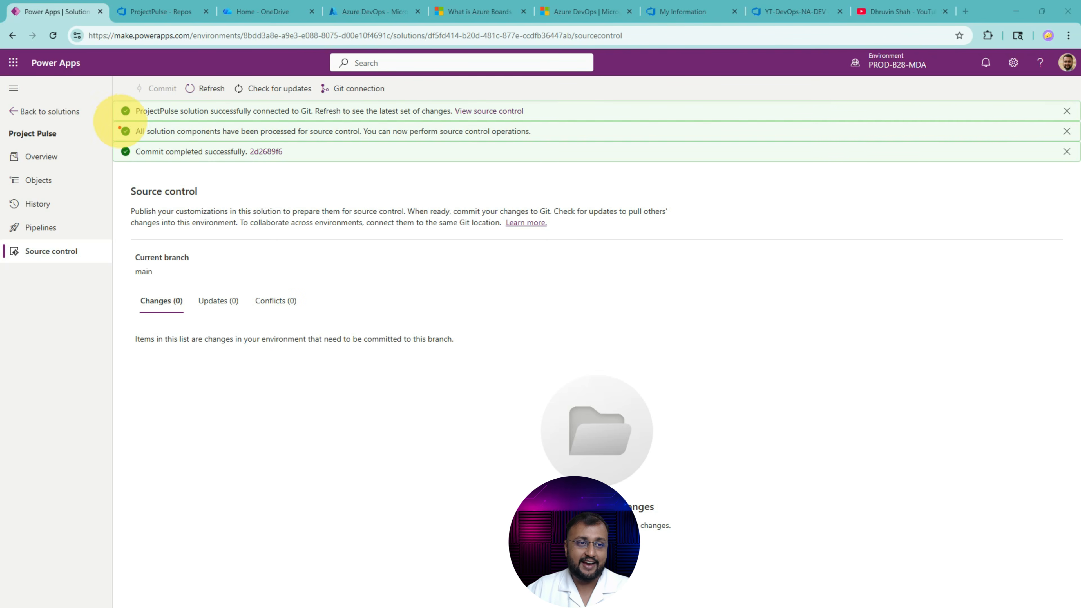
{"action": "key", "text": "ctrl+2"}
{"action": "mouse_move", "coordinate": [125, 102]}
{"action": "left_mouse_down"}
{"action": "mouse_move", "coordinate": [370, 173]}
{"action": "mouse_move", "coordinate": [649, 166]}
{"action": "left_mouse_up"}
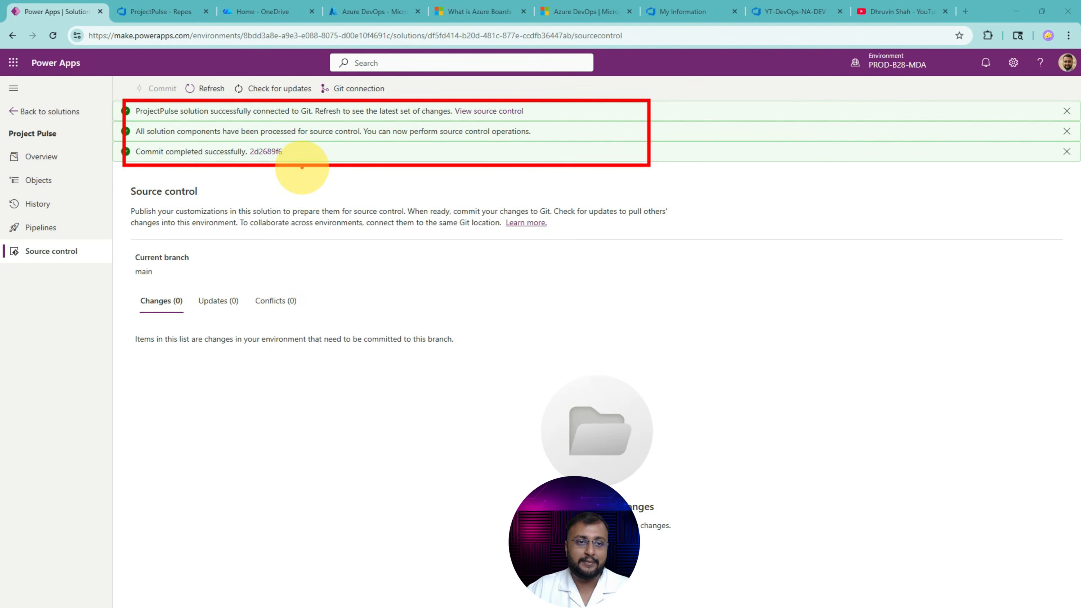
{"action": "mouse_move", "coordinate": [304, 177]}
{"action": "left_mouse_down"}
{"action": "mouse_move", "coordinate": [317, 190]}
{"action": "mouse_move", "coordinate": [276, 181]}
{"action": "left_mouse_up"}
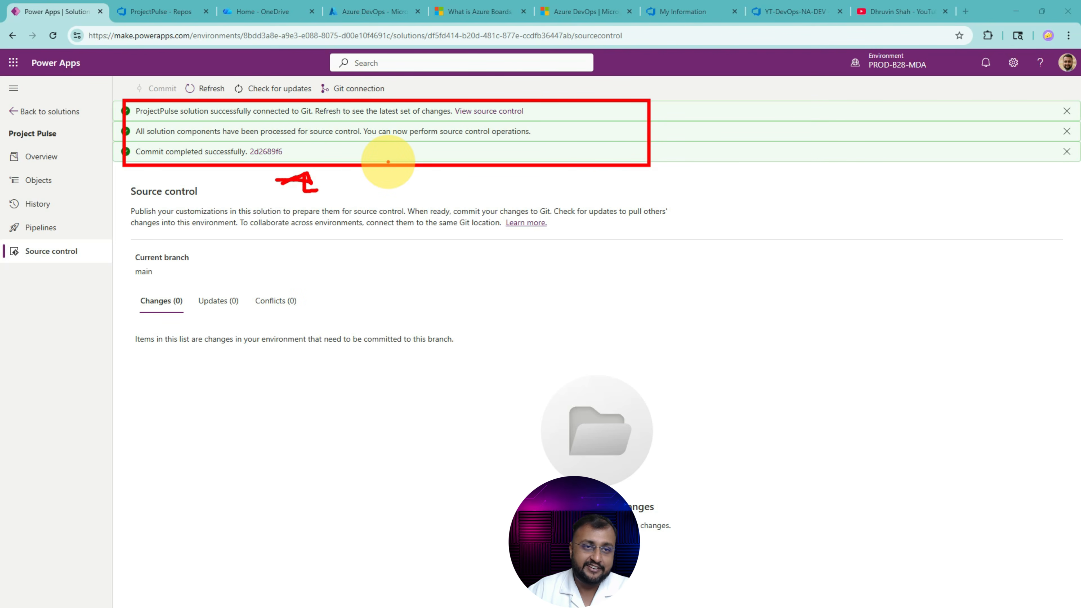
{"action": "mouse_move", "coordinate": [350, 70]}
{"action": "left_mouse_down"}
{"action": "mouse_move", "coordinate": [396, 75]}
{"action": "mouse_move", "coordinate": [341, 81]}
{"action": "left_mouse_up"}
{"action": "key", "text": "Escape"}
- Close the What is Azure Boards page, switch to the YT-DevOps-NA-DEV repository in Azure DevOps and reload its files
{"action": "left_click", "coordinate": [373, 11]}
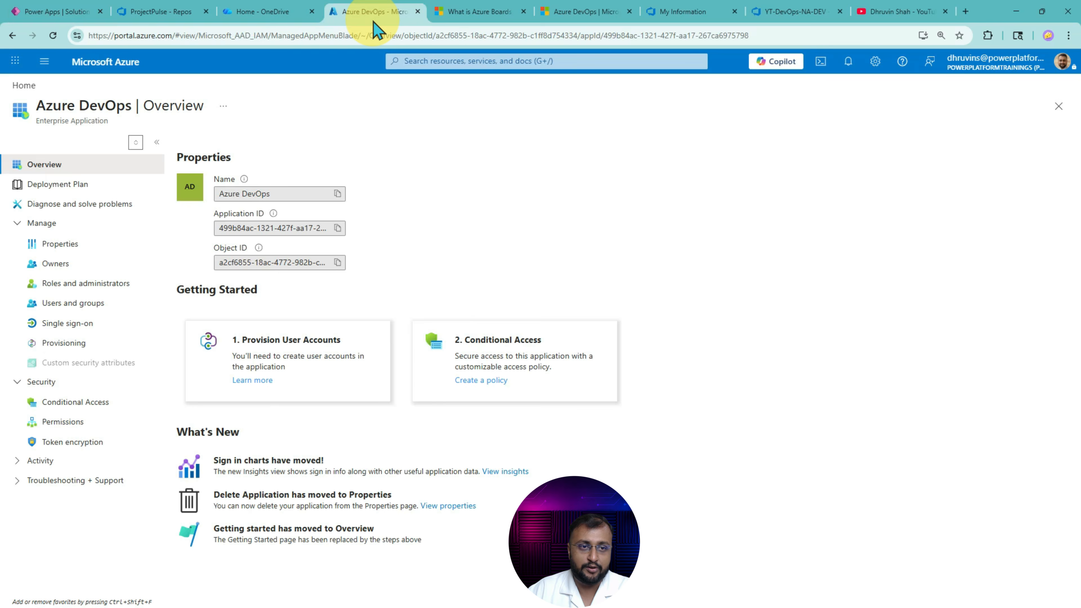
{"action": "left_click", "coordinate": [447, 18]}
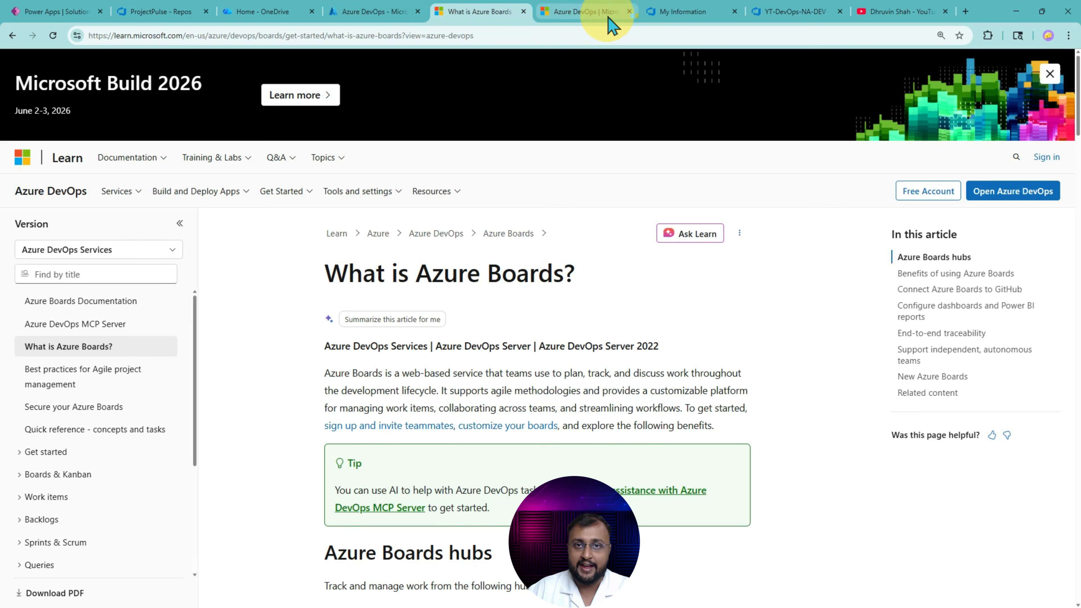
{"action": "left_click", "coordinate": [523, 12]}
{"action": "left_click", "coordinate": [781, 13]}
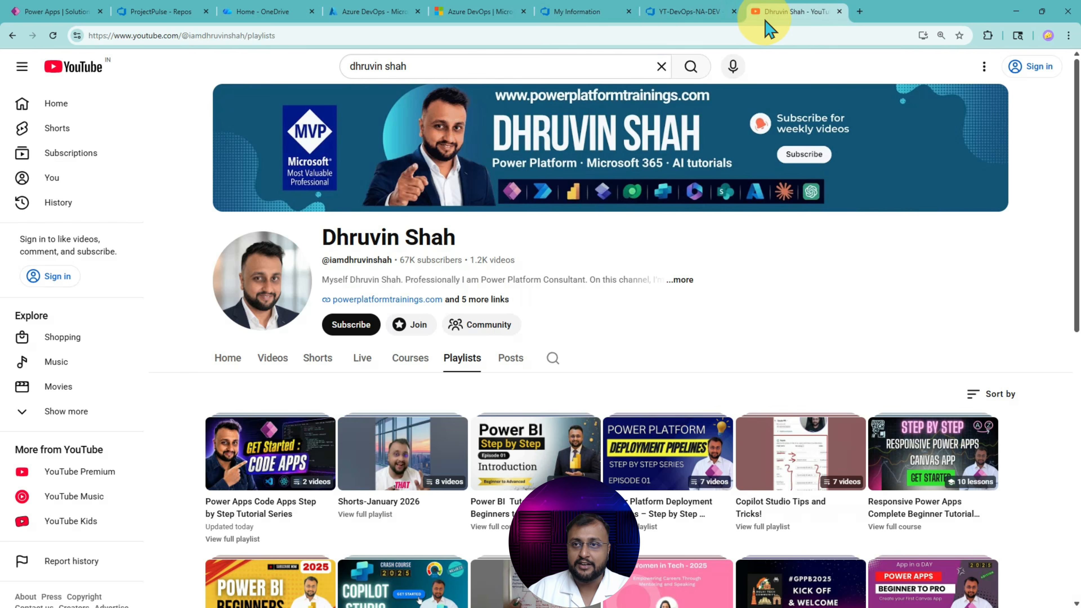
{"action": "left_click", "coordinate": [698, 17]}
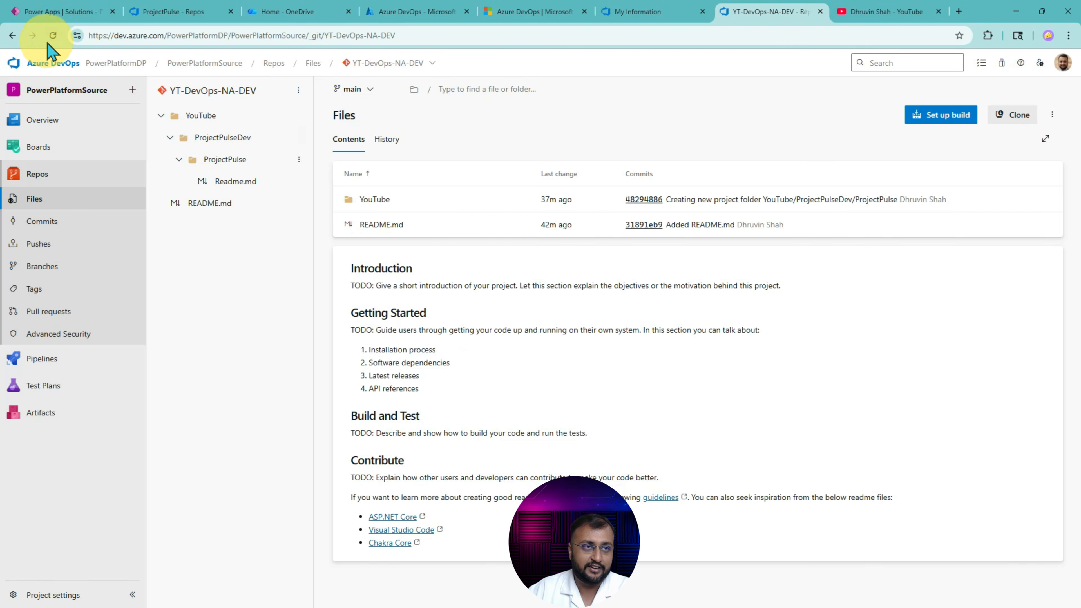
{"action": "left_click", "coordinate": [54, 35]}
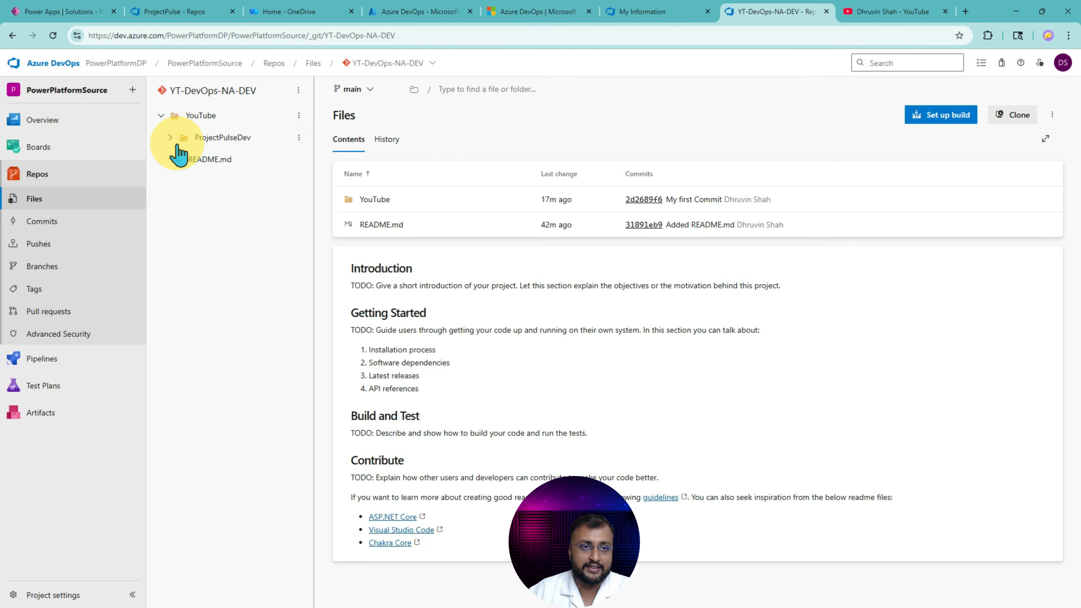
- Inspect the committed canvasapps, connectionreferences and entities folders under ProjectPulse, then open the formxml folder of ppt_budgetapproval
{"action": "left_click", "coordinate": [179, 159]}
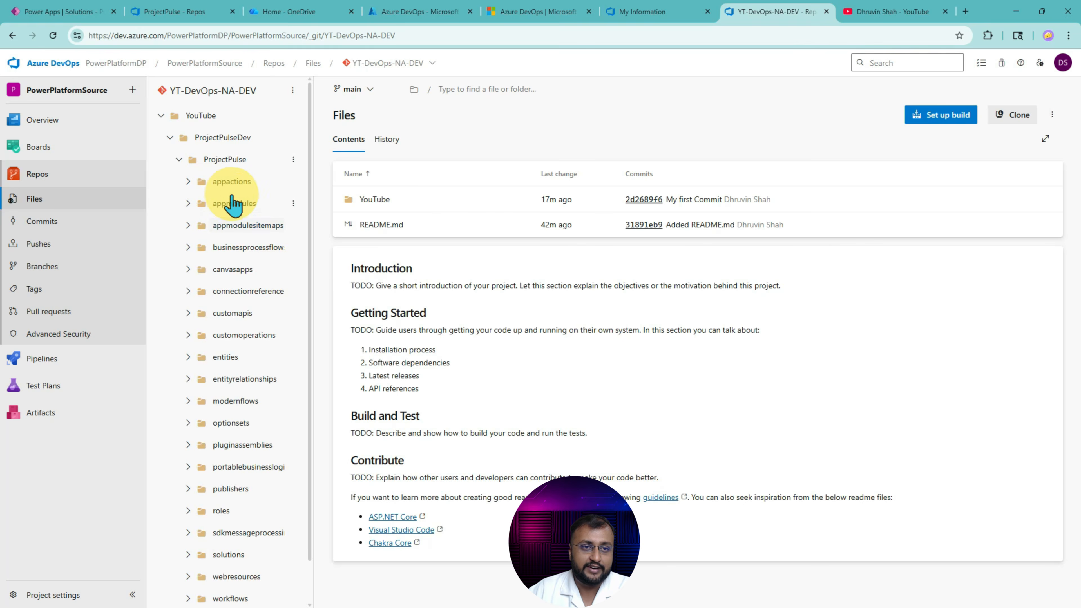
{"action": "scroll", "coordinate": [260, 215], "scroll_direction": "down", "scroll_amount": 1}
{"action": "left_click", "coordinate": [188, 224]}
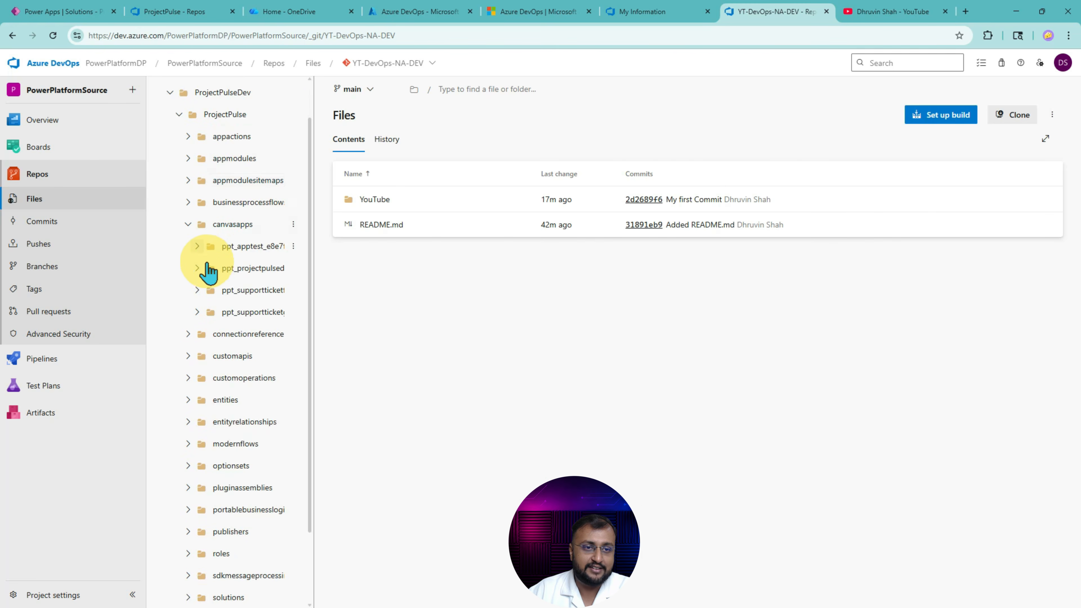
{"action": "left_click", "coordinate": [187, 334]}
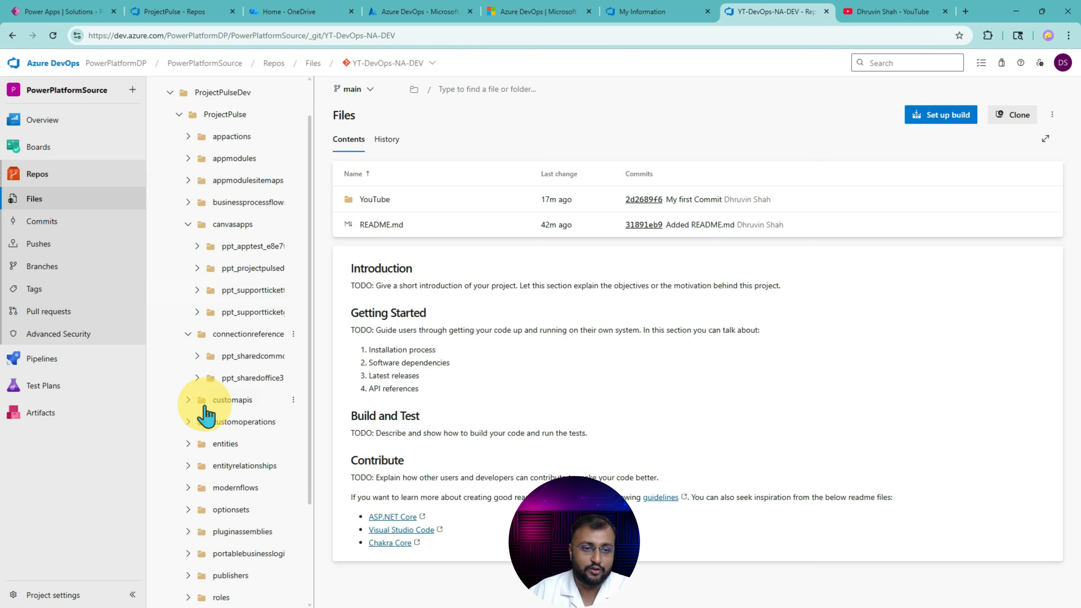
{"action": "left_click", "coordinate": [188, 443]}
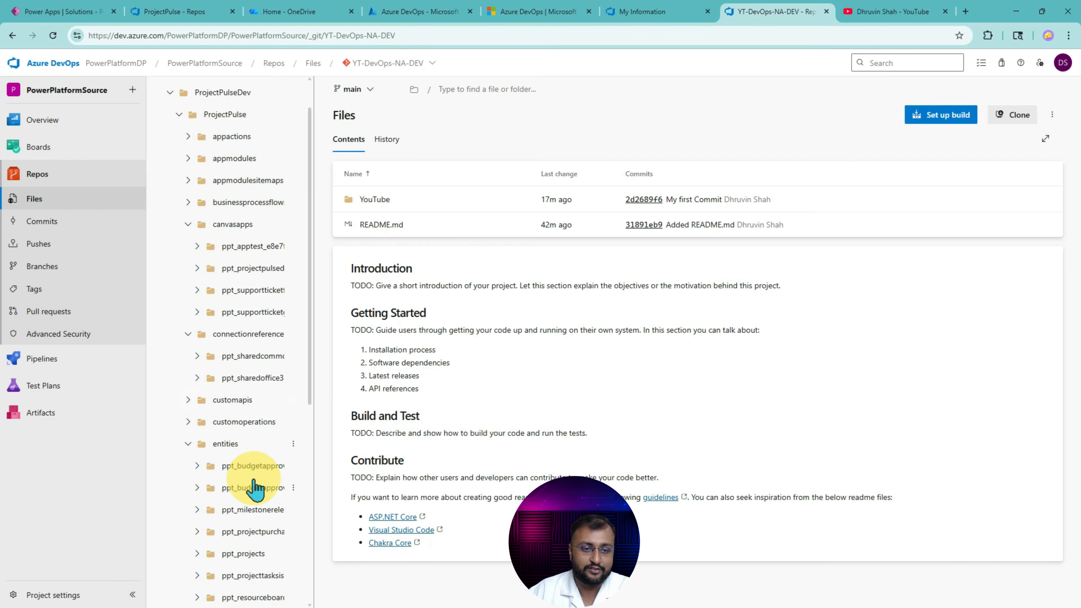
{"action": "left_click", "coordinate": [251, 469]}
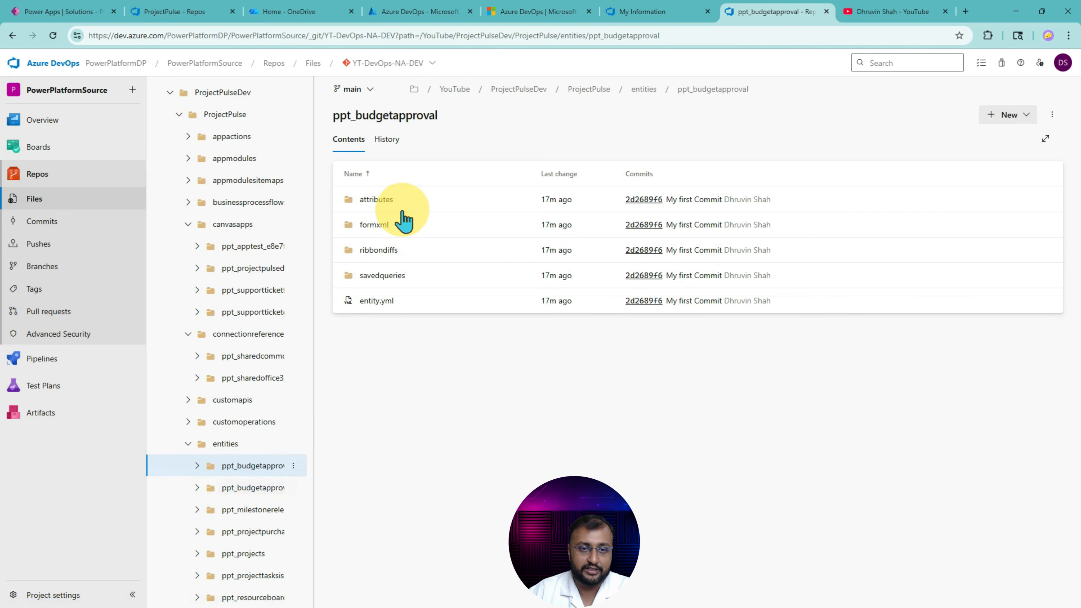
{"action": "left_click", "coordinate": [384, 228]}
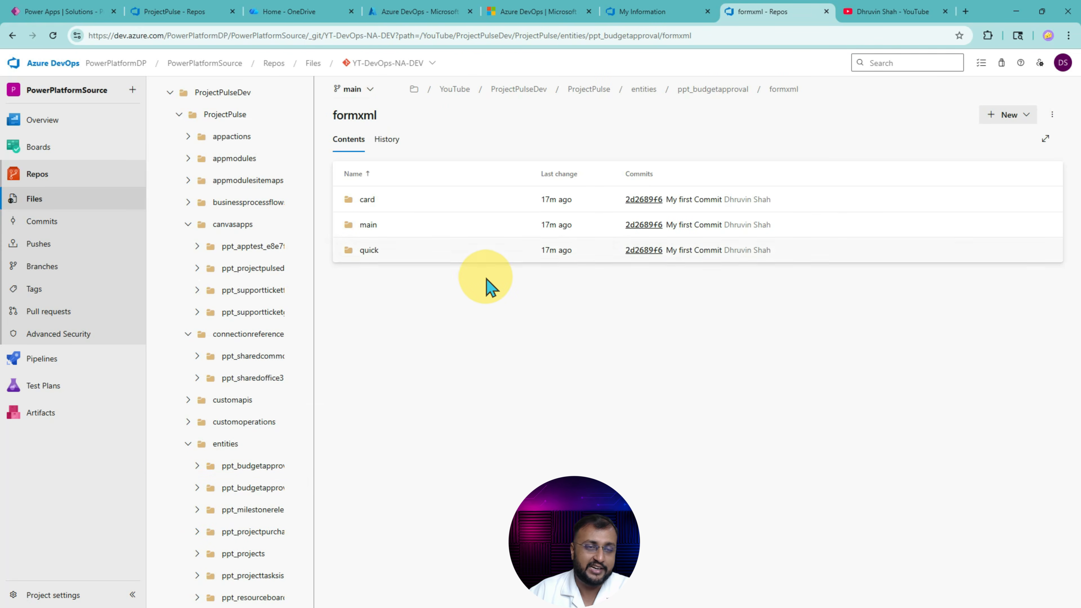
- Switch to Power Apps and open the columns of the Projects table within the Project Pulse solution's objects
{"action": "left_click", "coordinate": [64, 12]}
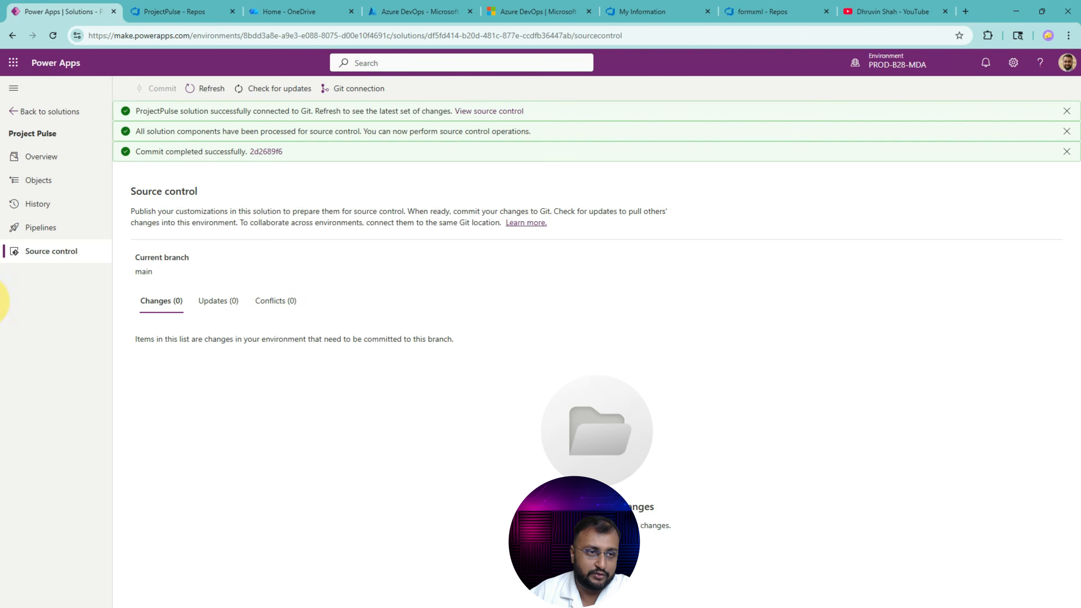
{"action": "left_click", "coordinate": [71, 163]}
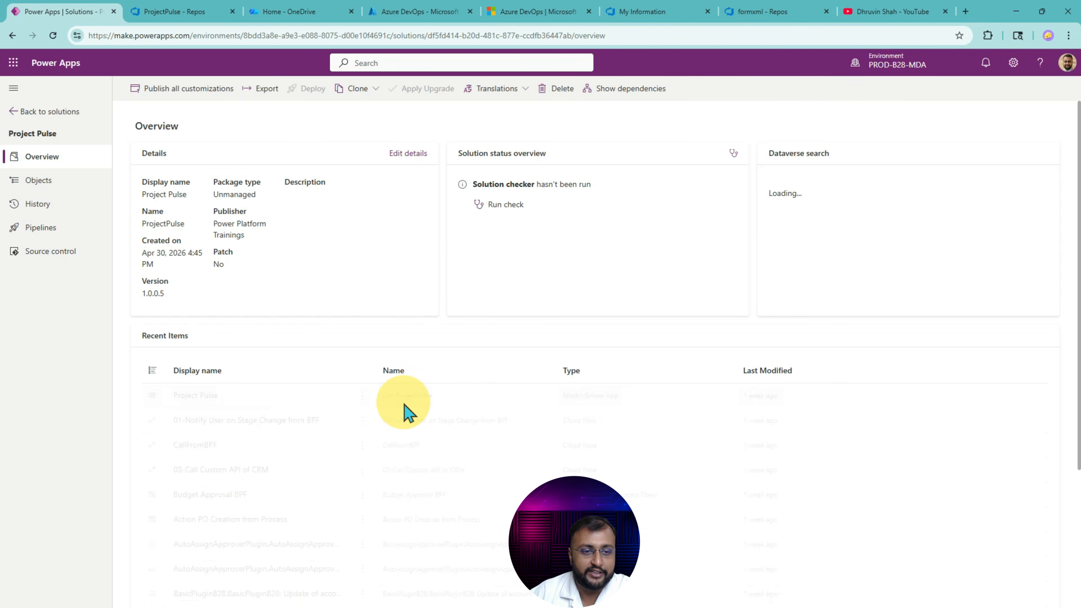
{"action": "scroll", "coordinate": [350, 403], "scroll_direction": "down", "scroll_amount": 4}
{"action": "left_click", "coordinate": [75, 183]}
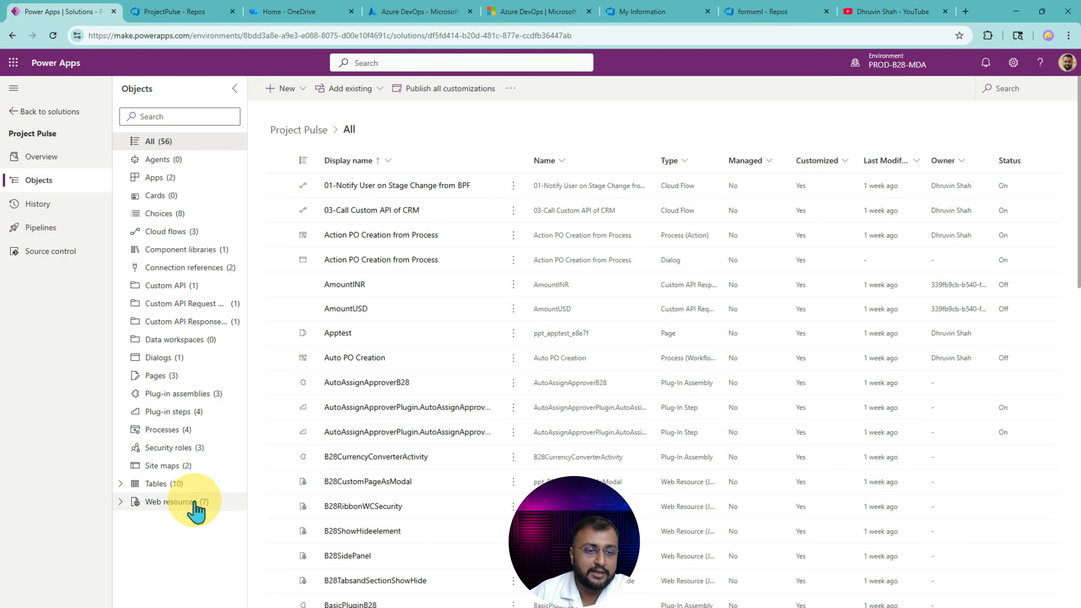
{"action": "left_click", "coordinate": [120, 483]}
{"action": "scroll", "coordinate": [232, 472], "scroll_direction": "down", "scroll_amount": 2}
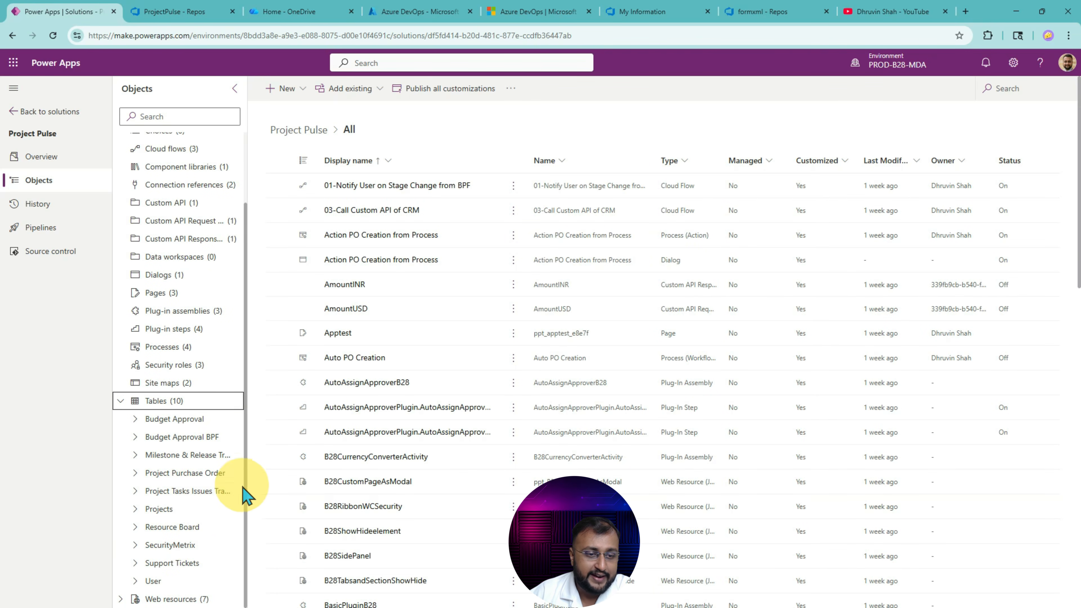
{"action": "left_click", "coordinate": [135, 509]}
{"action": "scroll", "coordinate": [230, 494], "scroll_direction": "down", "scroll_amount": 4}
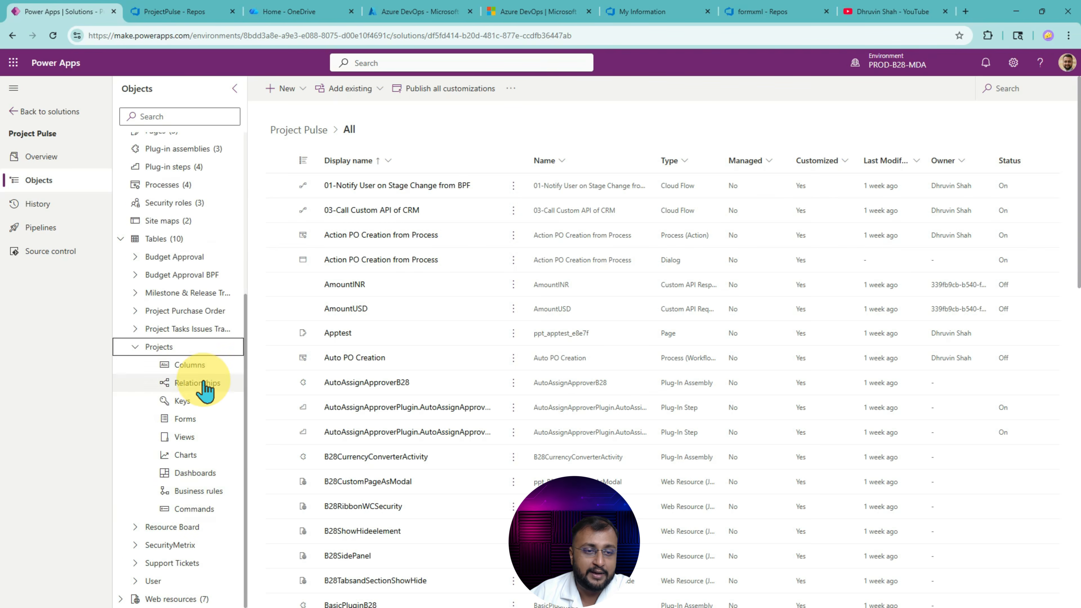
{"action": "left_click", "coordinate": [206, 369]}
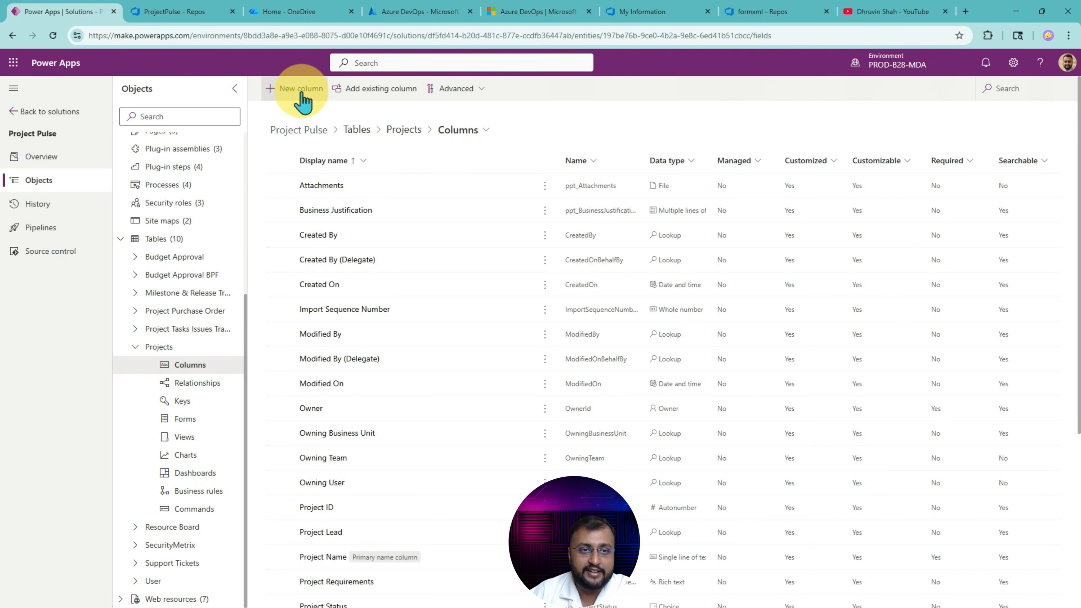
- Add a column named ProjectDate with the Date only data type to the Projects table and save it
{"action": "left_click", "coordinate": [284, 89]}
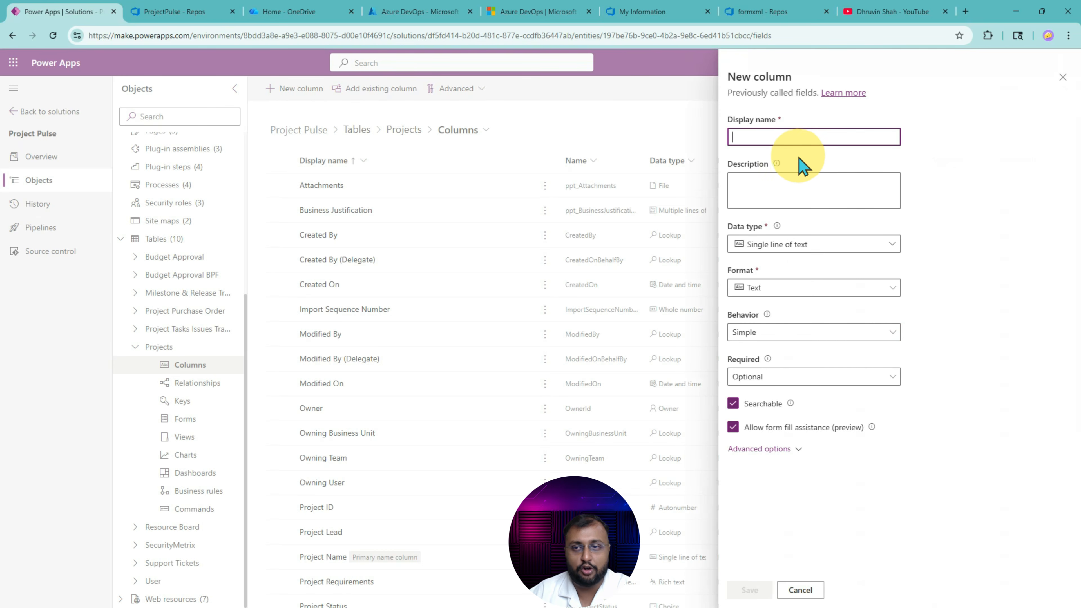
{"action": "type", "text": "Pro"}
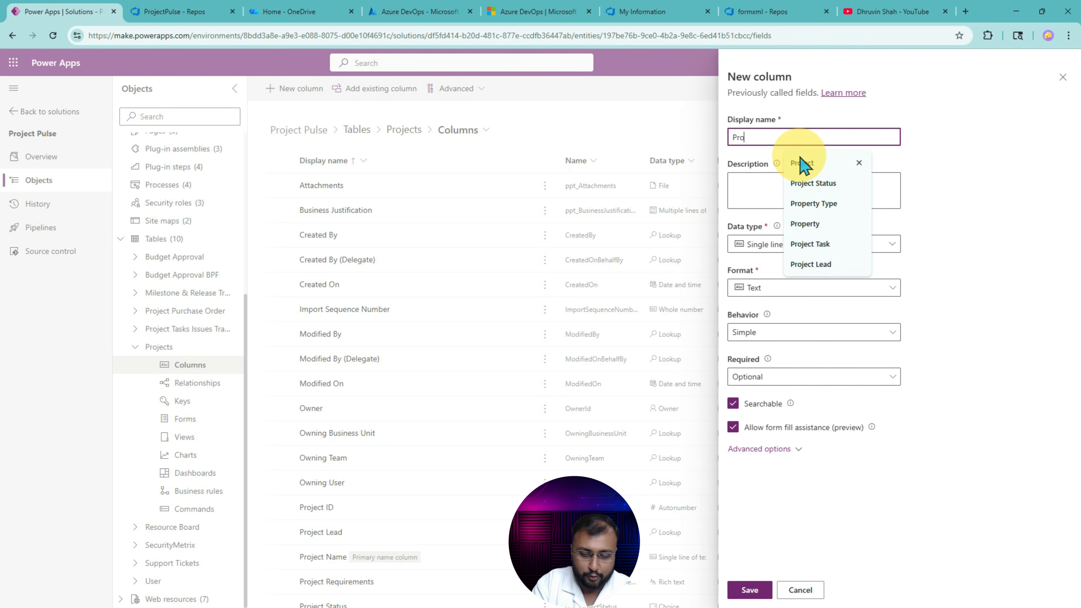
{"action": "type", "text": "jectDAt"}
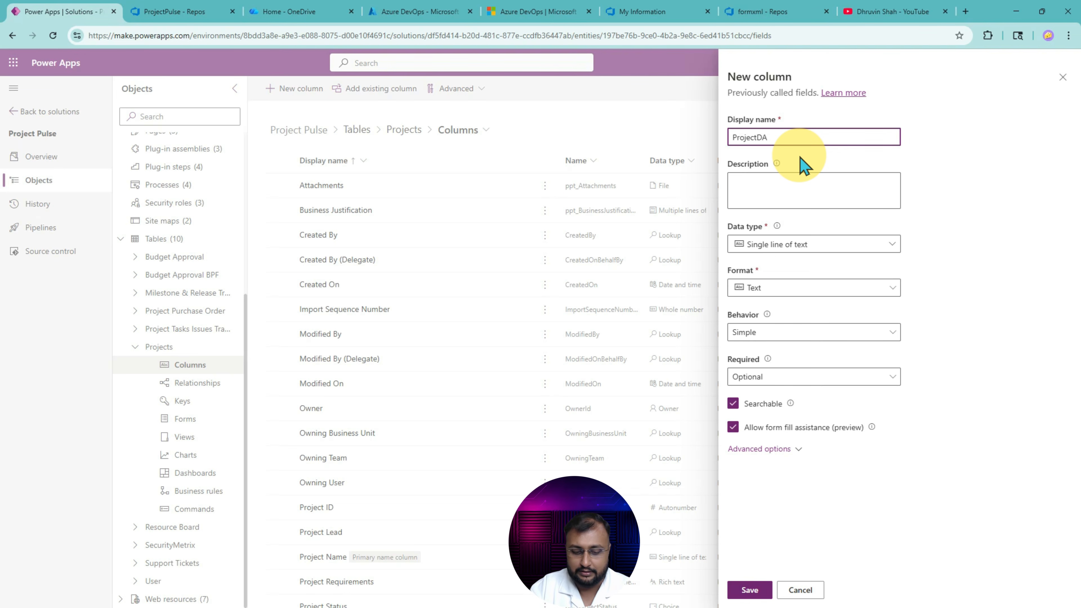
{"action": "left_click", "coordinate": [808, 241]}
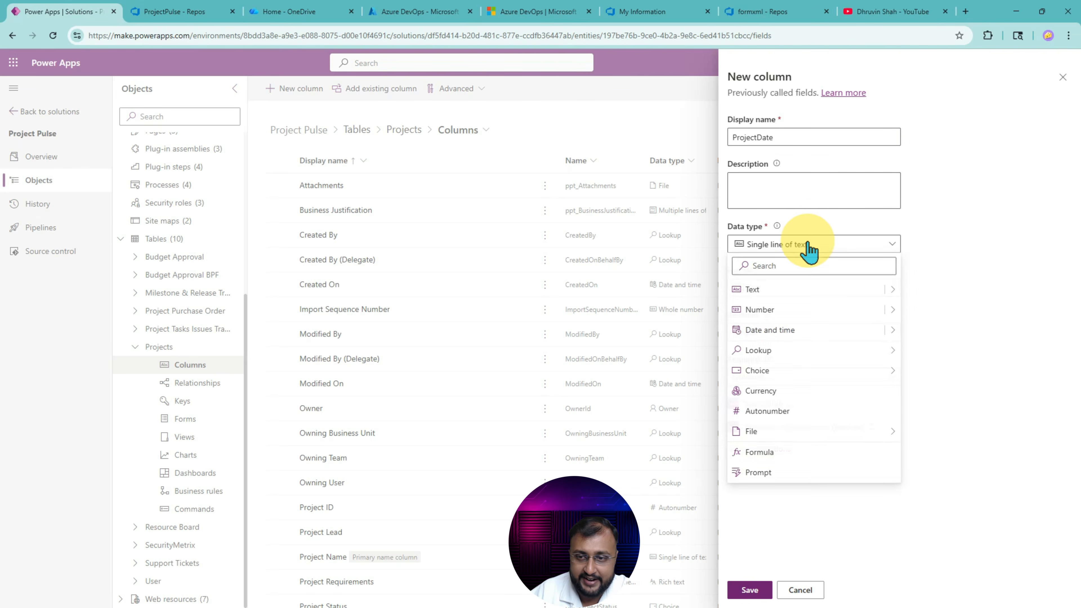
{"action": "mouse_move", "coordinate": [900, 336]}
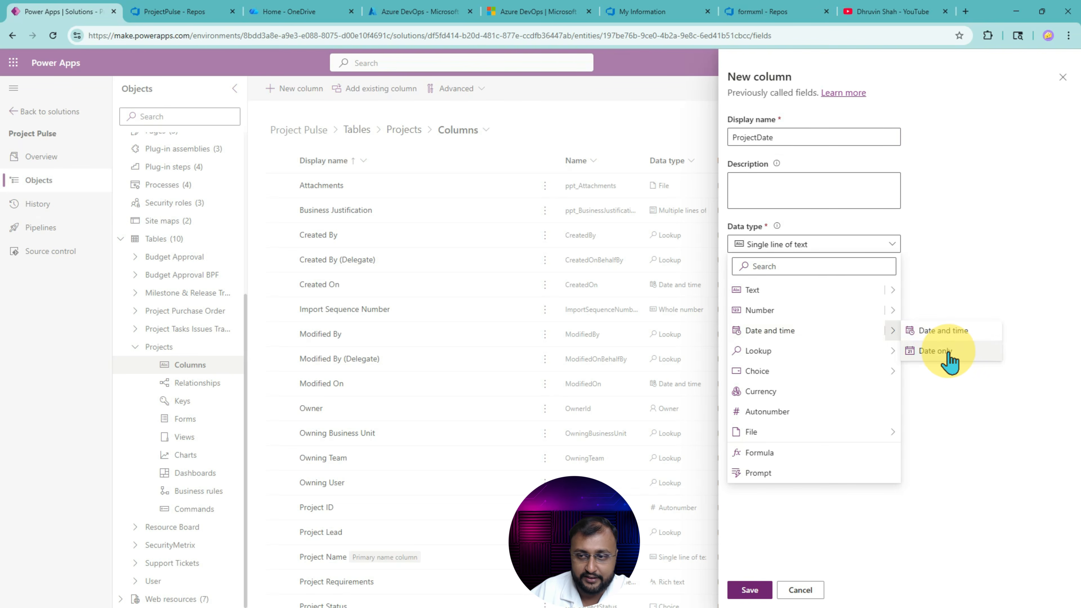
{"action": "left_click", "coordinate": [949, 350]}
{"action": "left_click", "coordinate": [753, 590]}
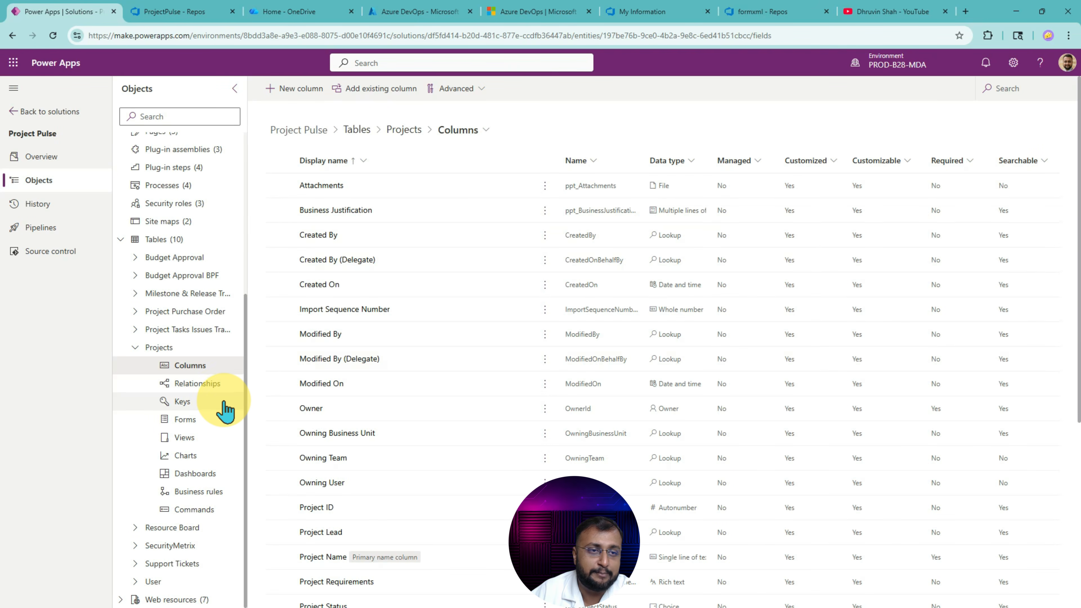
- Check the solution's source control page for changes, then publish all customizations from the solution's objects
{"action": "scroll", "coordinate": [225, 410], "scroll_direction": "up", "scroll_amount": 5}
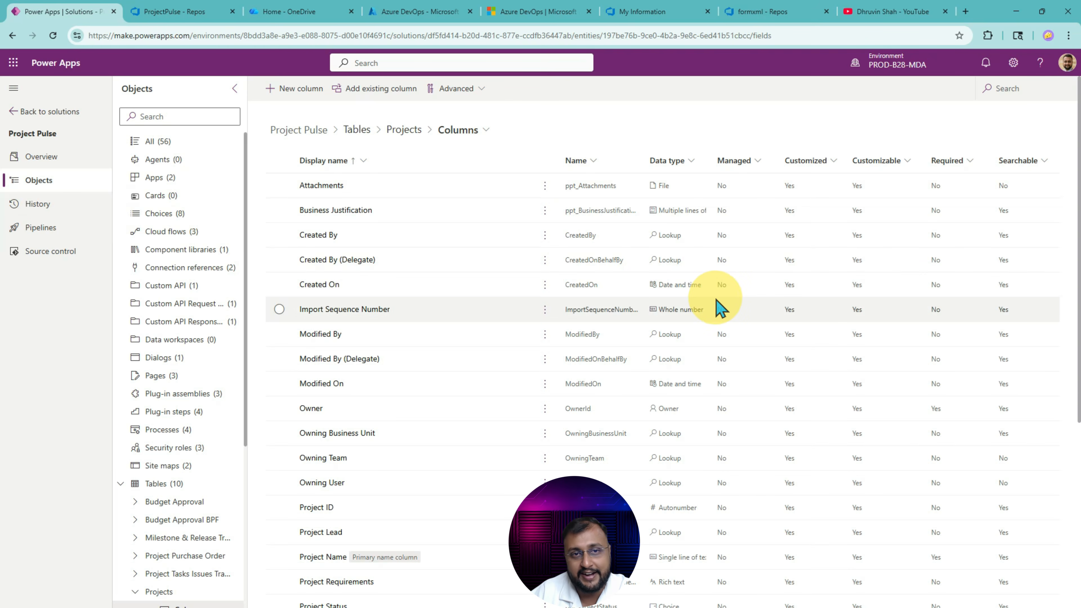
{"action": "left_click", "coordinate": [84, 255]}
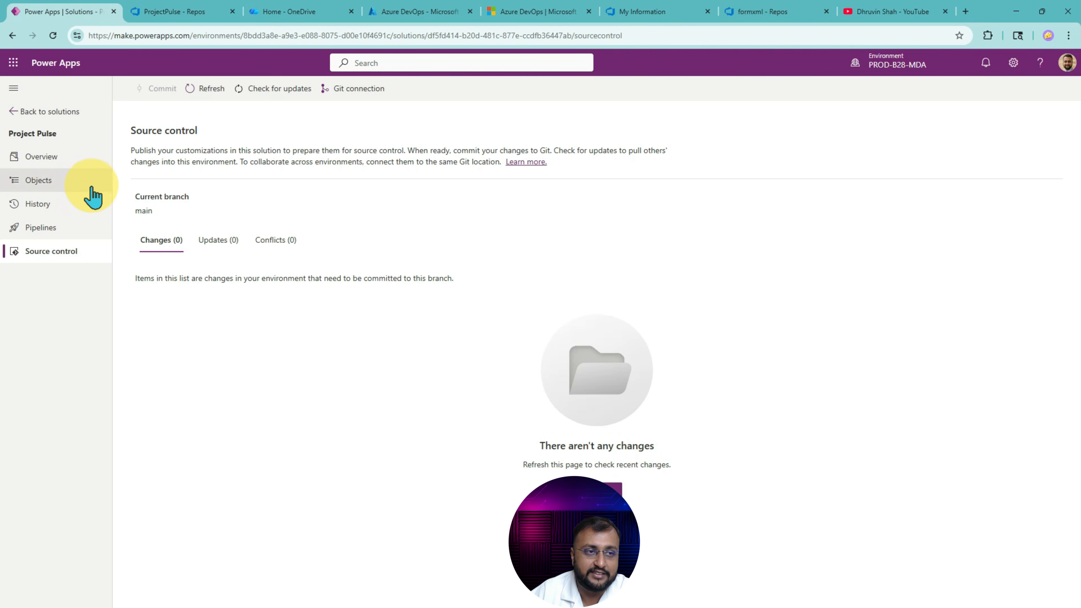
{"action": "left_click", "coordinate": [77, 160]}
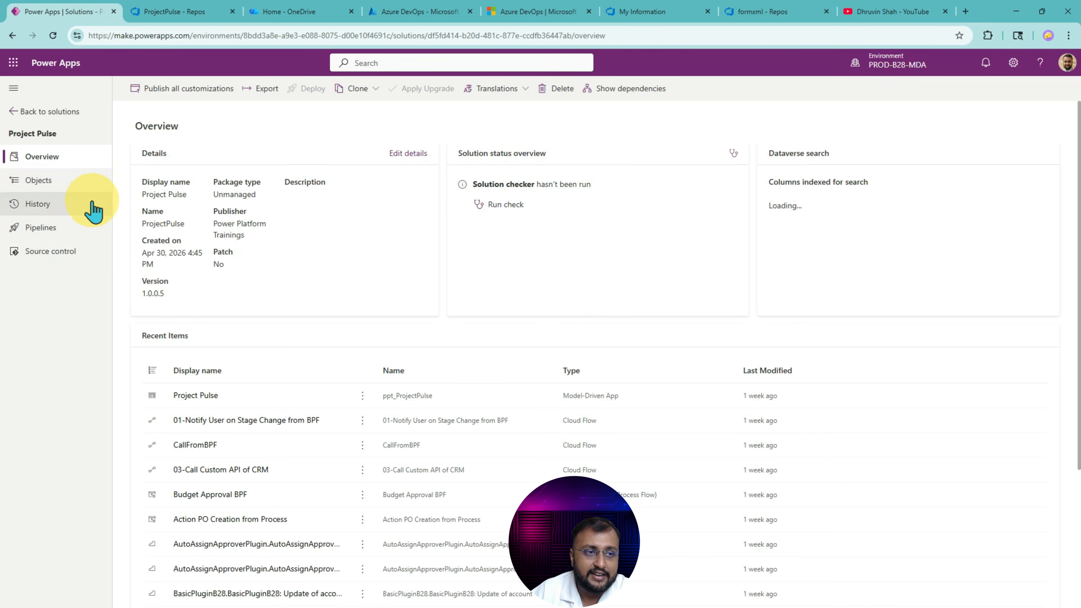
{"action": "left_click", "coordinate": [76, 239]}
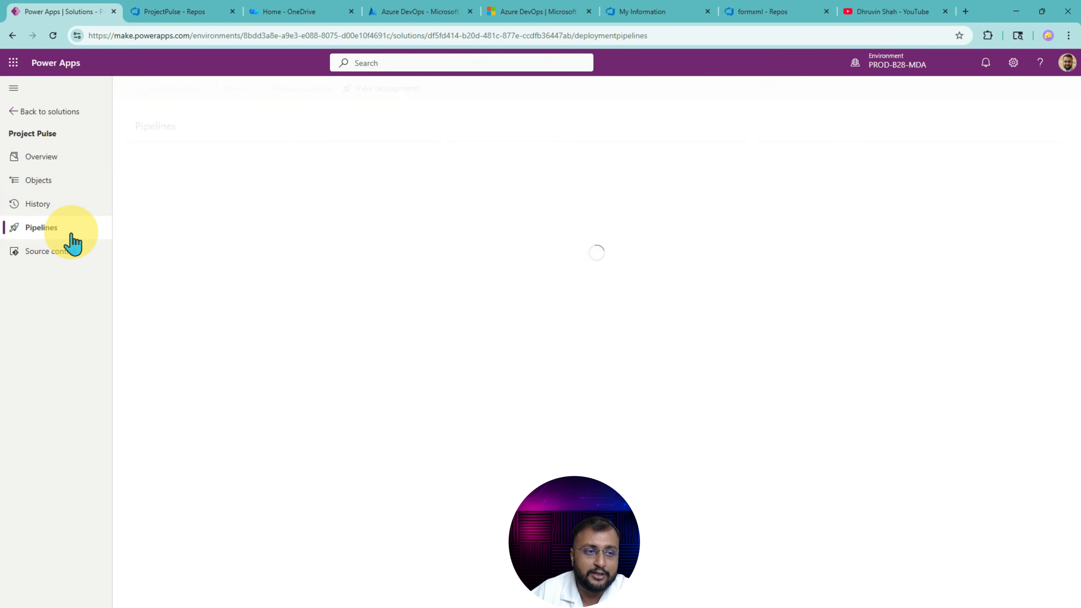
{"action": "left_click", "coordinate": [67, 191]}
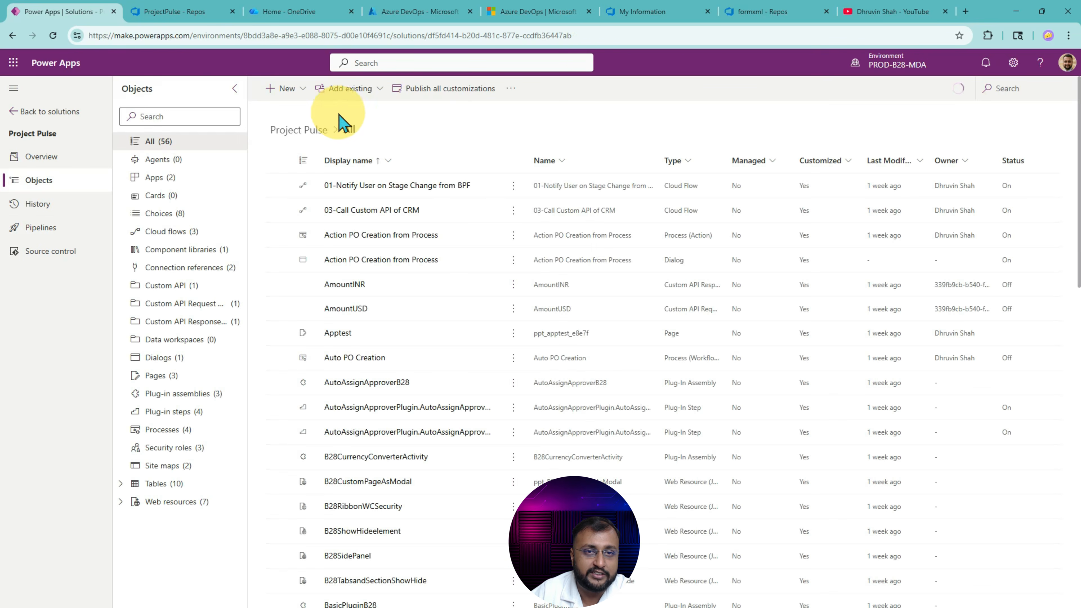
{"action": "left_click", "coordinate": [434, 89]}
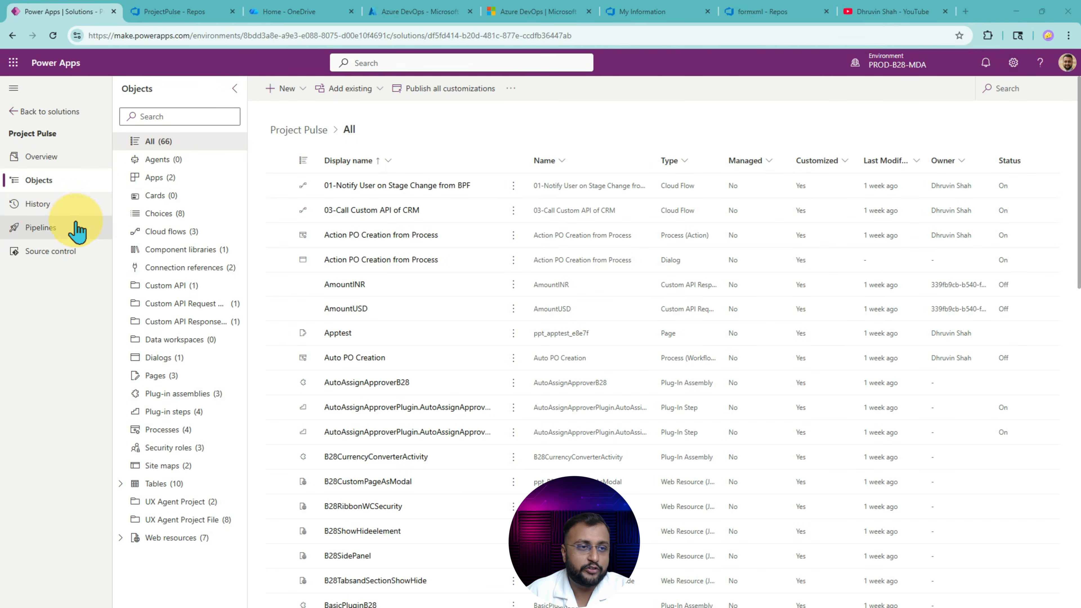
- Review the solution's pending source control changes and commit them to the main branch with the comment "Added a new column"
{"action": "left_click", "coordinate": [67, 256]}
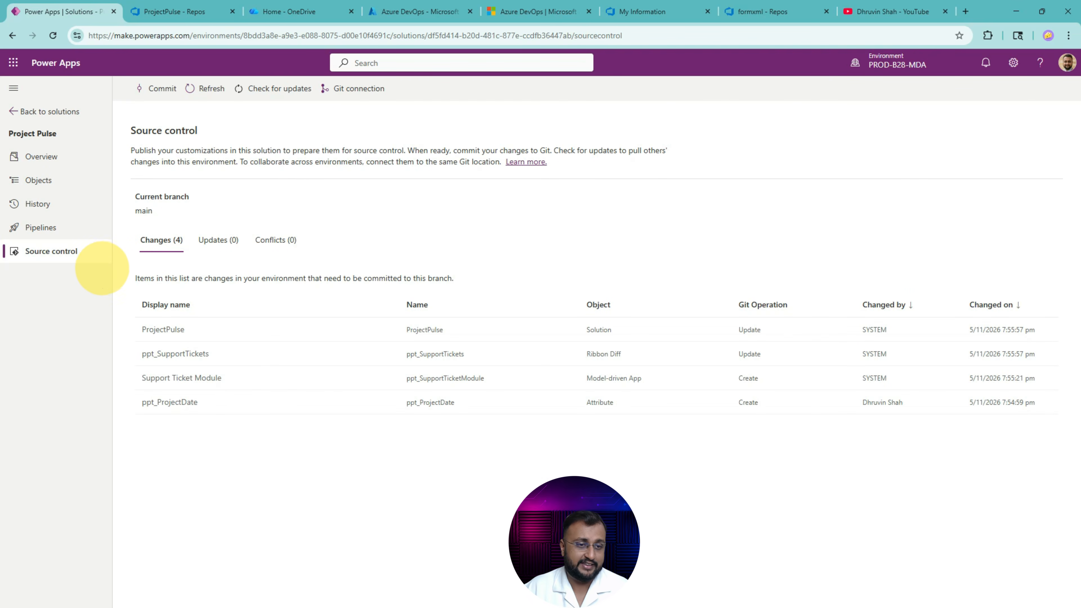
{"action": "mouse_move", "coordinate": [129, 284]}
{"action": "left_mouse_down"}
{"action": "mouse_move", "coordinate": [511, 339]}
{"action": "mouse_move", "coordinate": [1072, 459]}
{"action": "left_mouse_up"}
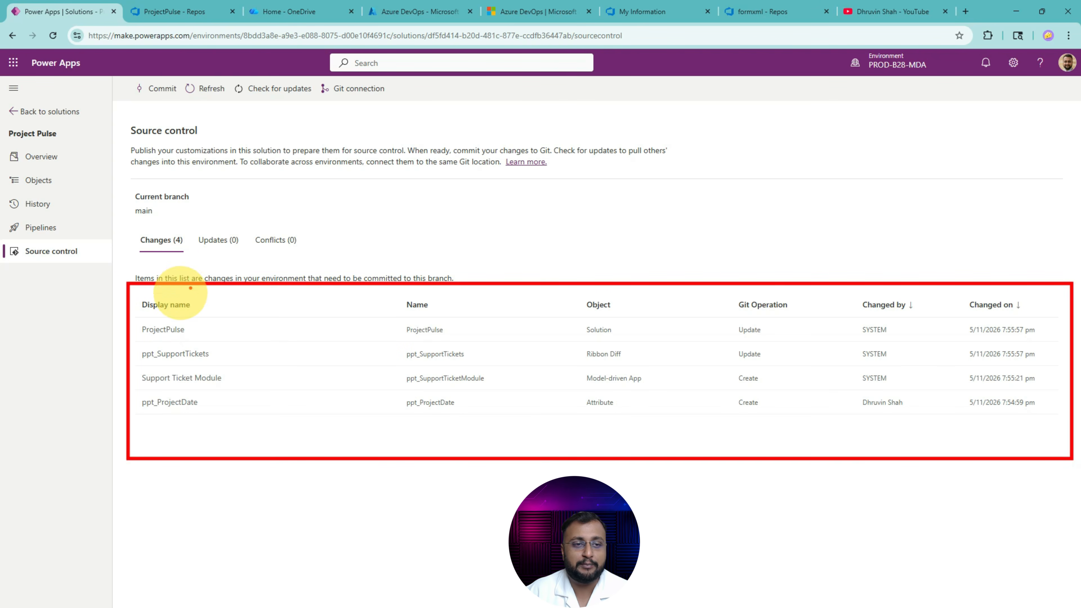
{"action": "mouse_move", "coordinate": [642, 194]}
{"action": "left_mouse_down"}
{"action": "mouse_move", "coordinate": [655, 273]}
{"action": "mouse_move", "coordinate": [644, 276]}
{"action": "mouse_move", "coordinate": [683, 253]}
{"action": "left_mouse_up"}
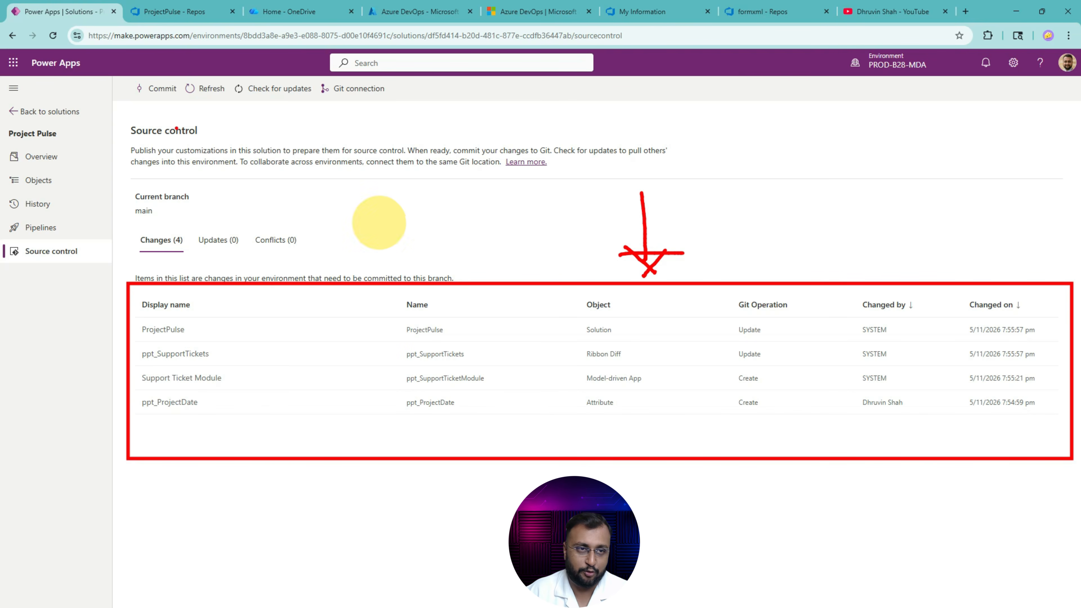
{"action": "mouse_move", "coordinate": [159, 102]}
{"action": "left_mouse_down"}
{"action": "mouse_move", "coordinate": [134, 88]}
{"action": "mouse_move", "coordinate": [187, 85]}
{"action": "left_mouse_up"}
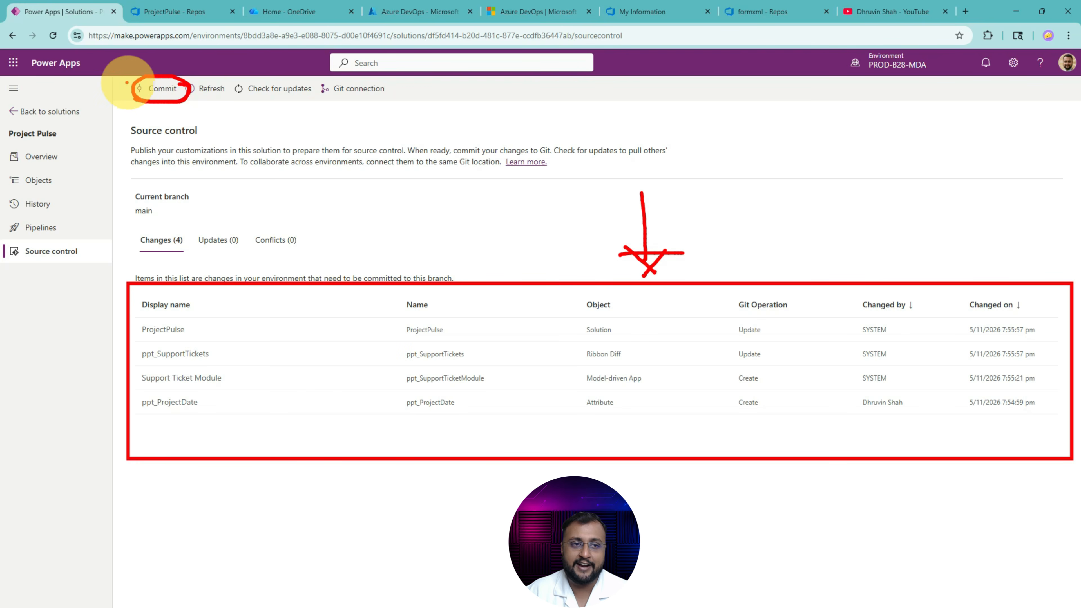
{"action": "left_click_drag", "start_coordinate": [157, 139], "coordinate": [155, 105]}
{"action": "mouse_move", "coordinate": [155, 104]}
{"action": "left_mouse_down"}
{"action": "mouse_move", "coordinate": [162, 122]}
{"action": "mouse_move", "coordinate": [147, 117]}
{"action": "left_mouse_up"}
{"action": "key", "text": "Escape"}
{"action": "left_click", "coordinate": [159, 101]}
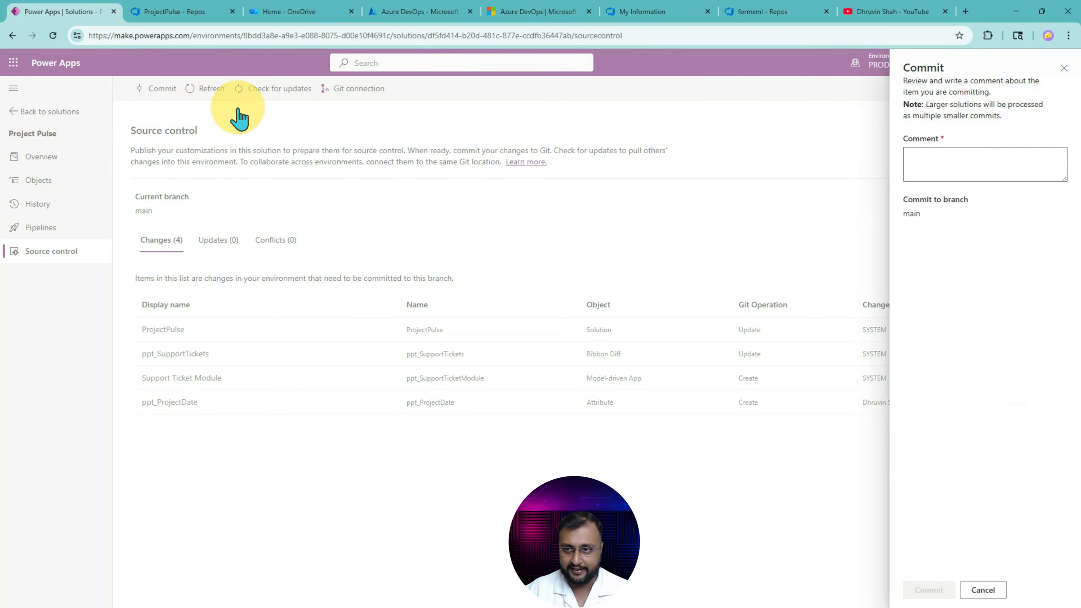
{"action": "left_click", "coordinate": [959, 162]}
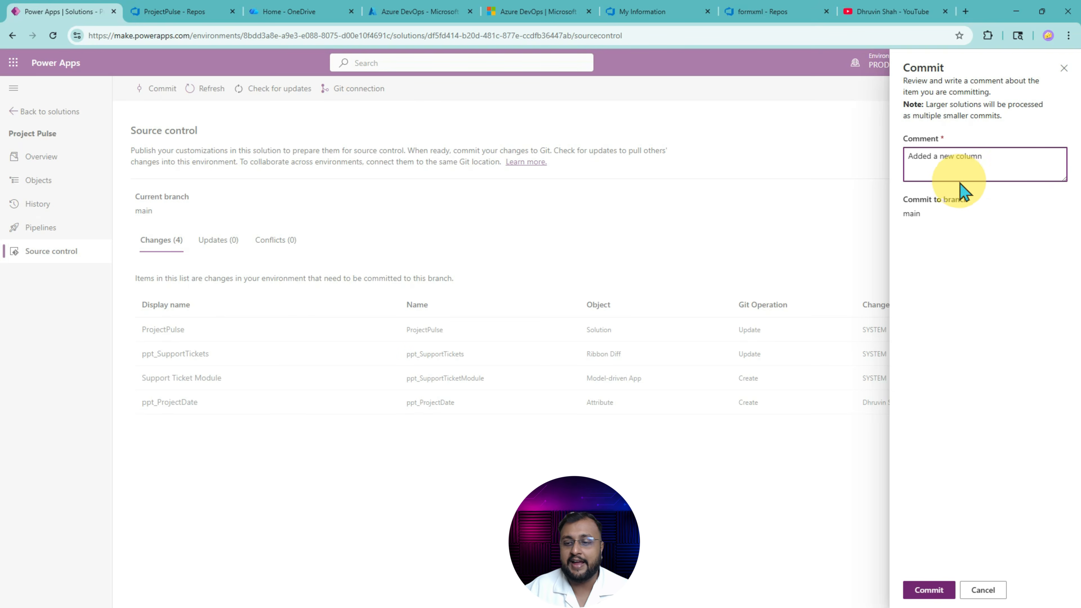
{"action": "left_click", "coordinate": [934, 592]}
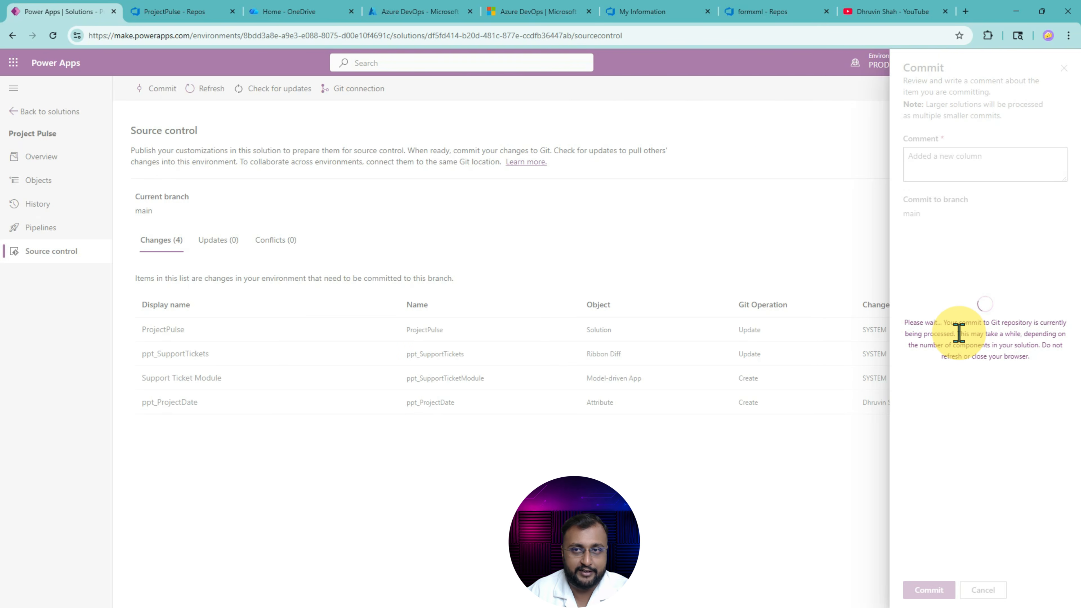
- Switch to the YT-DevOps-NA-DEV repository in Azure DevOps and examine the commit history of the main branch
{"action": "left_click", "coordinate": [753, 14]}
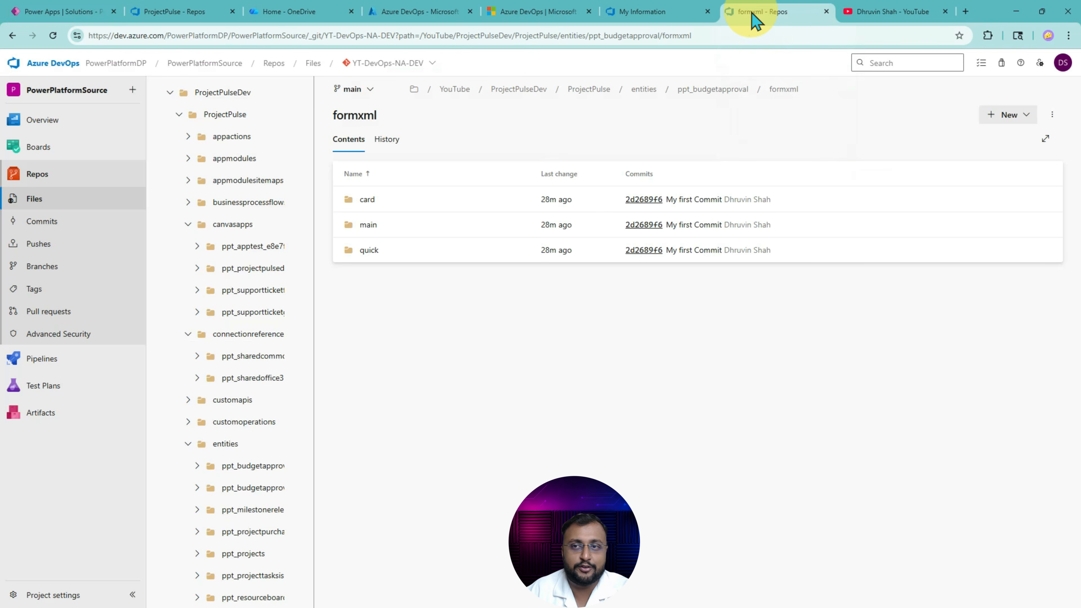
{"action": "scroll", "coordinate": [188, 174], "scroll_direction": "down", "scroll_amount": 1}
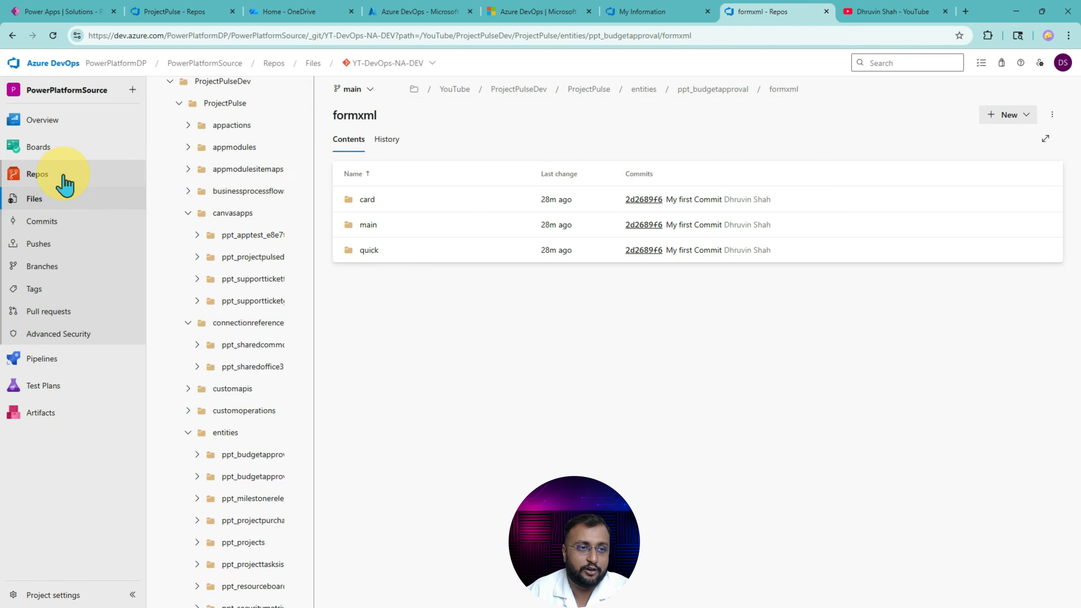
{"action": "left_click", "coordinate": [64, 183]}
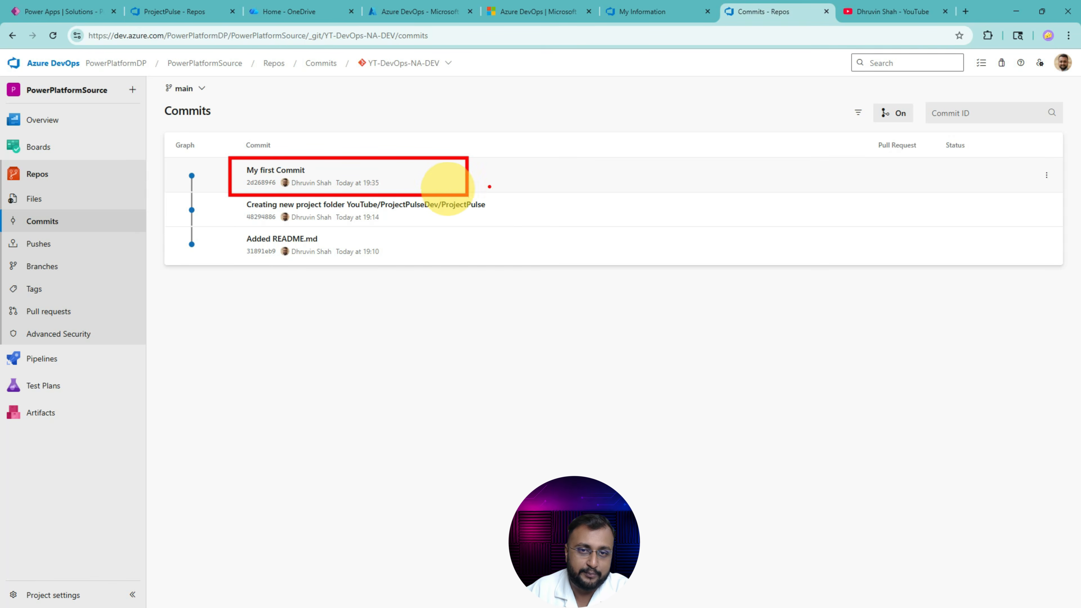
{"action": "mouse_move", "coordinate": [520, 176]}
{"action": "left_mouse_down"}
{"action": "mouse_move", "coordinate": [490, 178]}
{"action": "mouse_move", "coordinate": [499, 162]}
{"action": "left_mouse_up"}
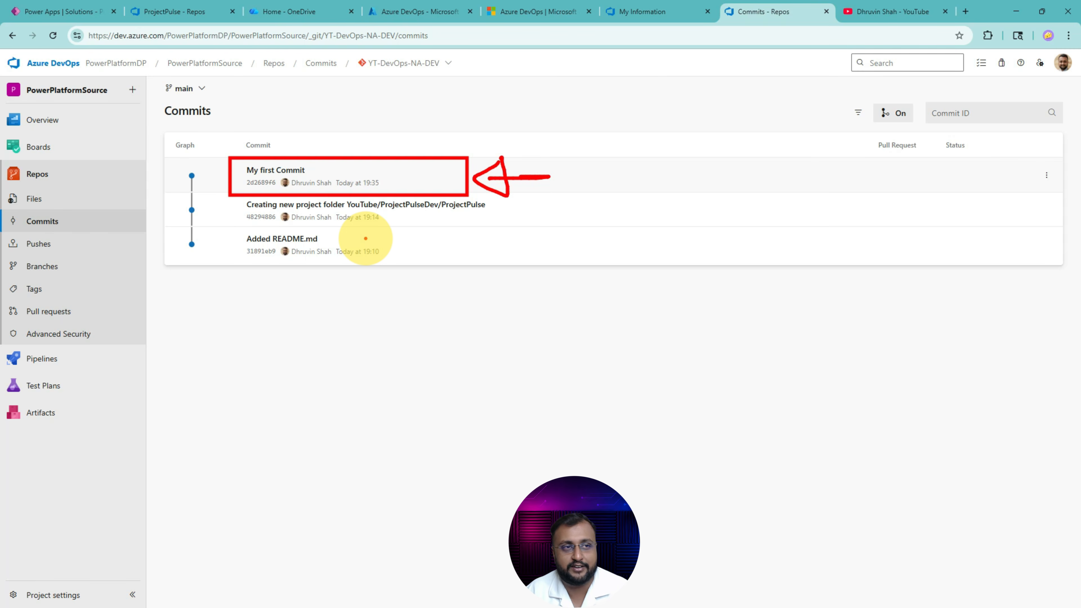
- Switch to the Project Pulse source control page in Power Apps and look at the Check for updates command
{"action": "left_click", "coordinate": [61, 16]}
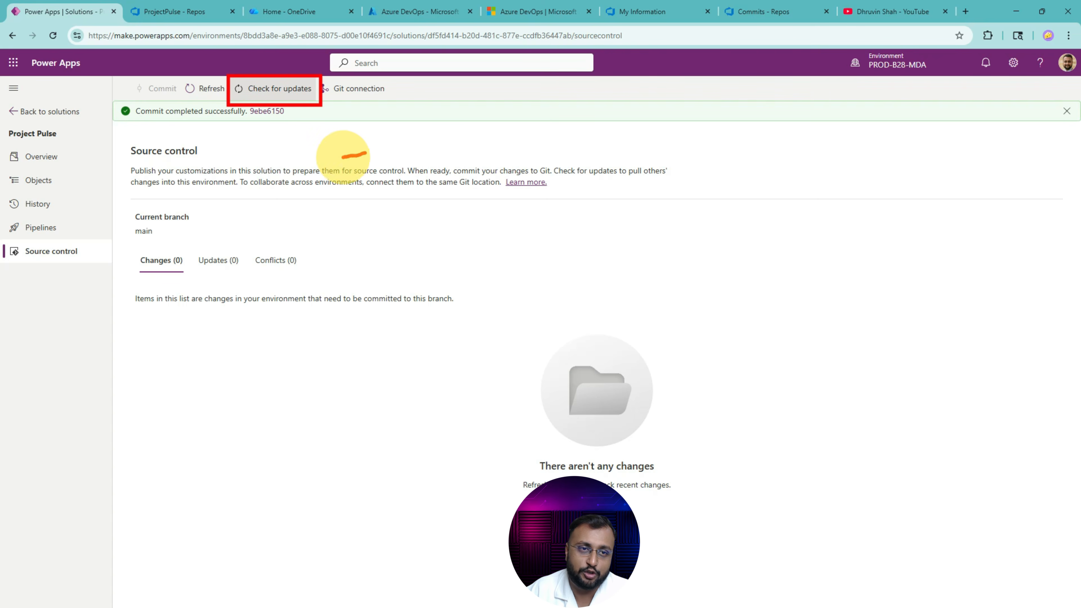
{"action": "mouse_move", "coordinate": [365, 153]}
{"action": "left_mouse_down"}
{"action": "mouse_move", "coordinate": [282, 117]}
{"action": "mouse_move", "coordinate": [309, 96]}
{"action": "left_mouse_up"}
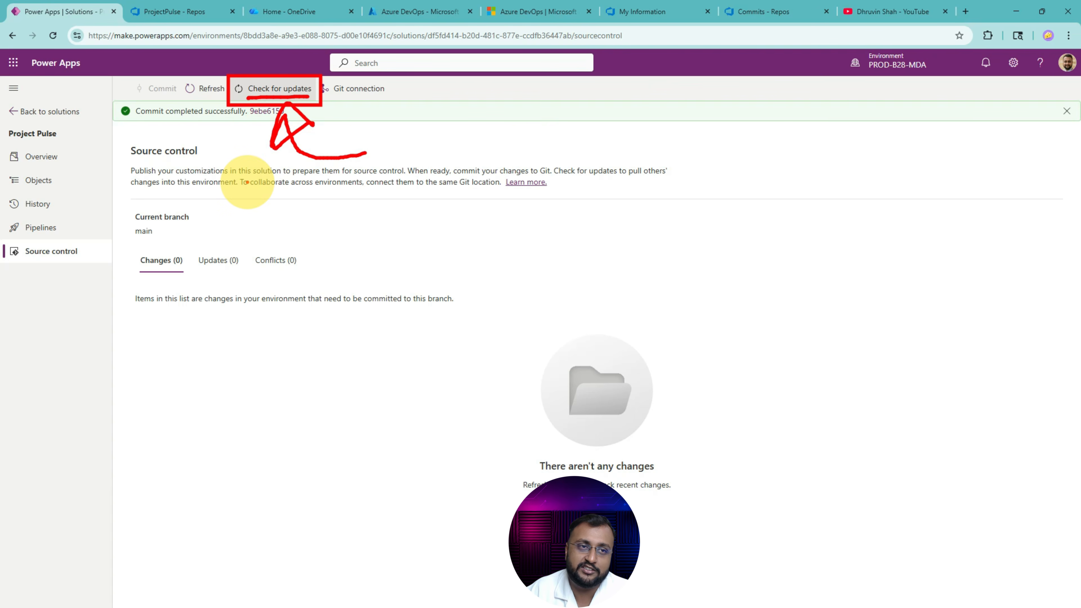
{"action": "key", "text": "Escape"}
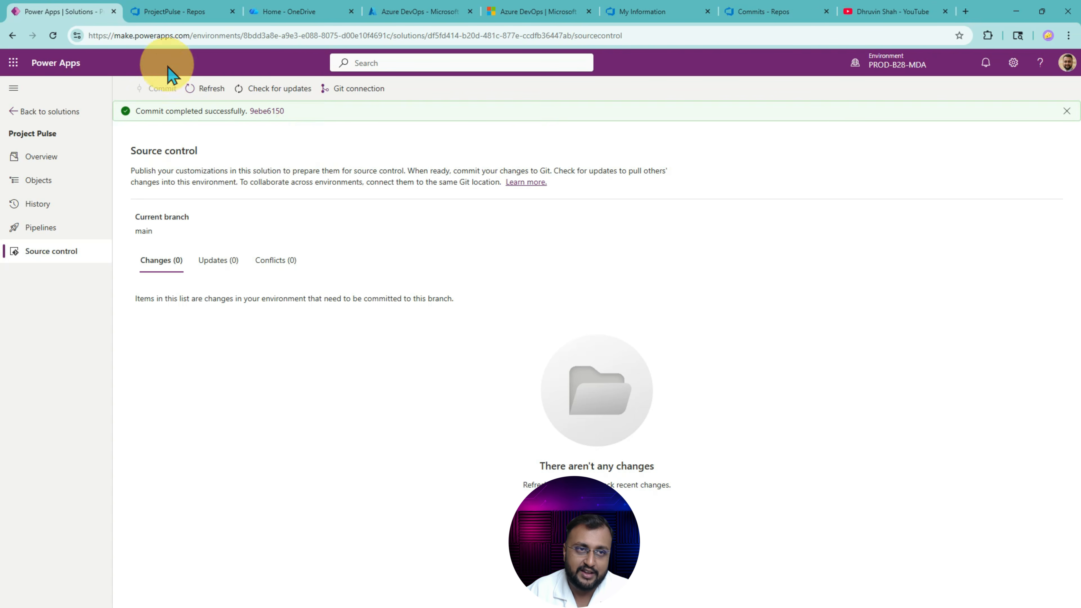
- Open the "Added a new column" commit in Azure DevOps and examine its changes, including ppt_projectdate.yml and appmodule.yml
{"action": "left_click", "coordinate": [766, 13]}
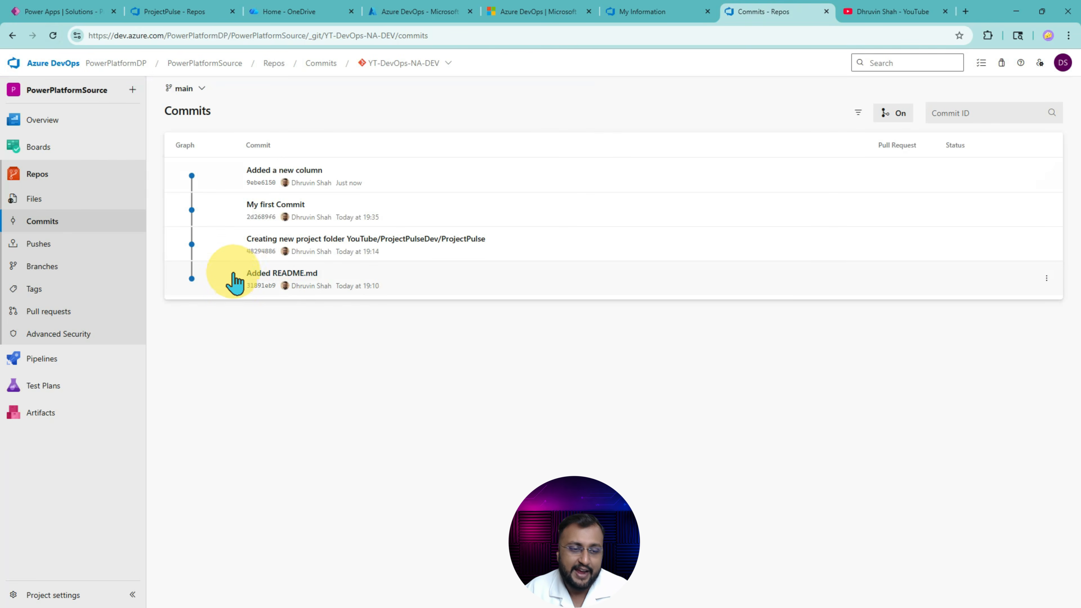
{"action": "mouse_move", "coordinate": [227, 155]}
{"action": "left_mouse_down"}
{"action": "mouse_move", "coordinate": [466, 192]}
{"action": "mouse_move", "coordinate": [685, 189]}
{"action": "left_mouse_up"}
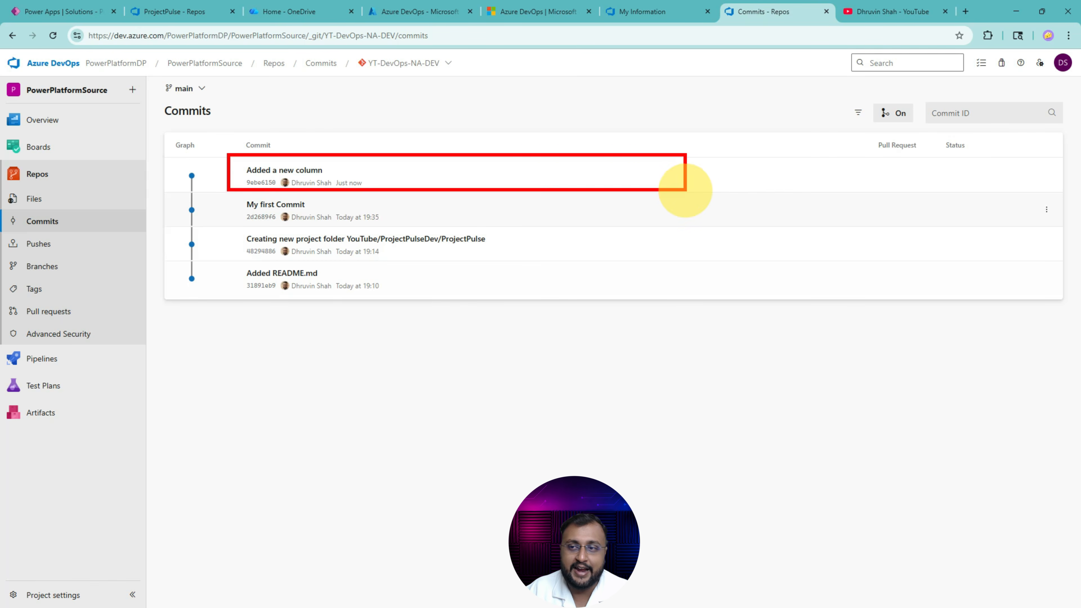
{"action": "left_click", "coordinate": [285, 173]}
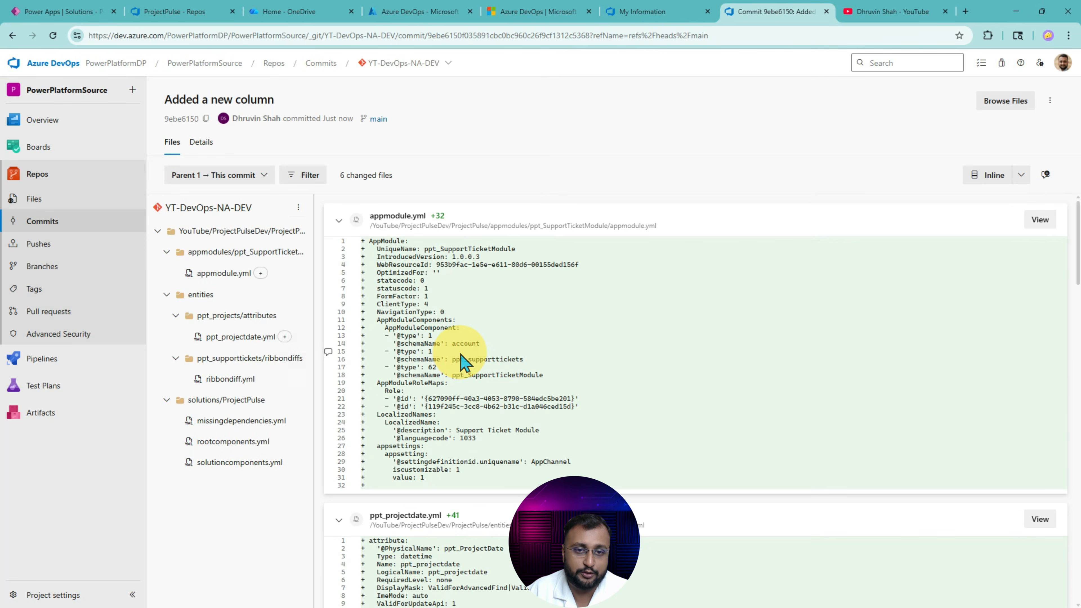
{"action": "scroll", "coordinate": [464, 360], "scroll_direction": "down", "scroll_amount": 6}
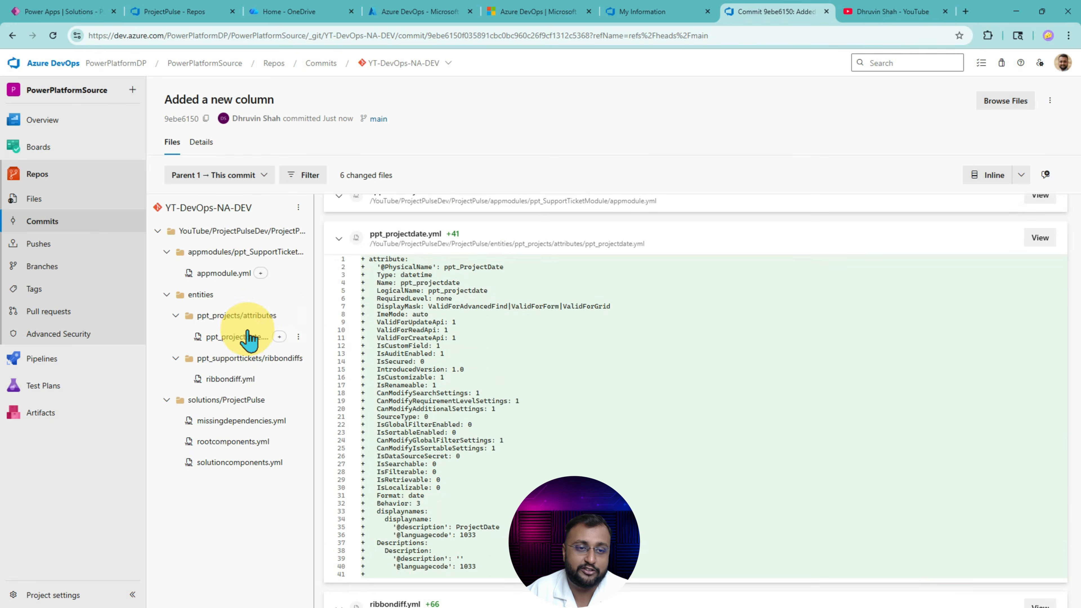
{"action": "left_click", "coordinate": [225, 343]}
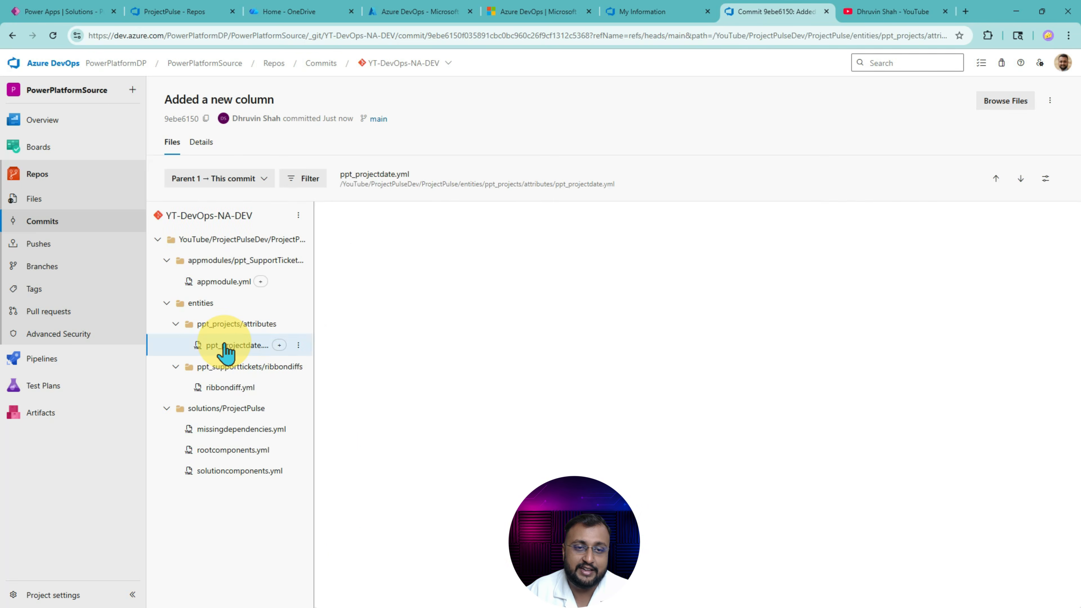
{"action": "left_click", "coordinate": [231, 283]}
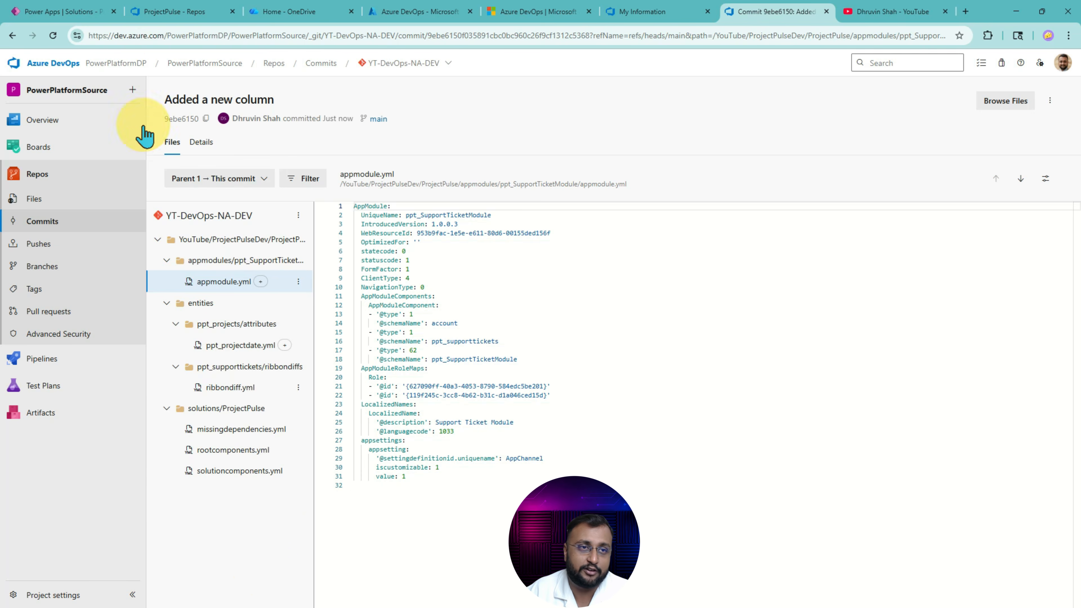
- Switch back to Power Apps and reopen the Project Pulse solution's source control page from the list of solutions
{"action": "left_click", "coordinate": [172, 13]}
{"action": "left_click", "coordinate": [65, 12]}
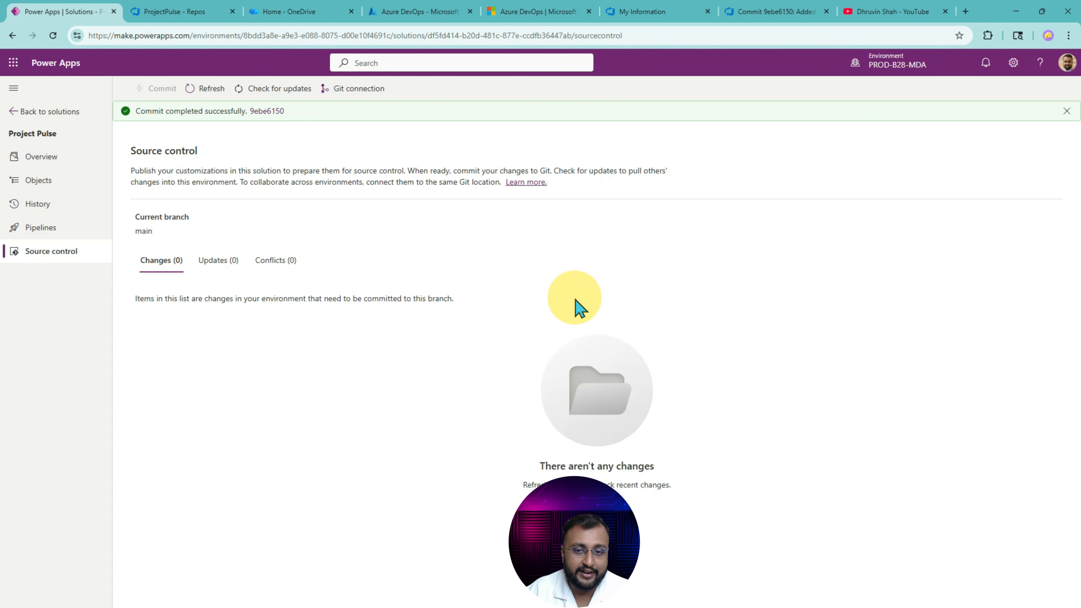
{"action": "left_click", "coordinate": [49, 112]}
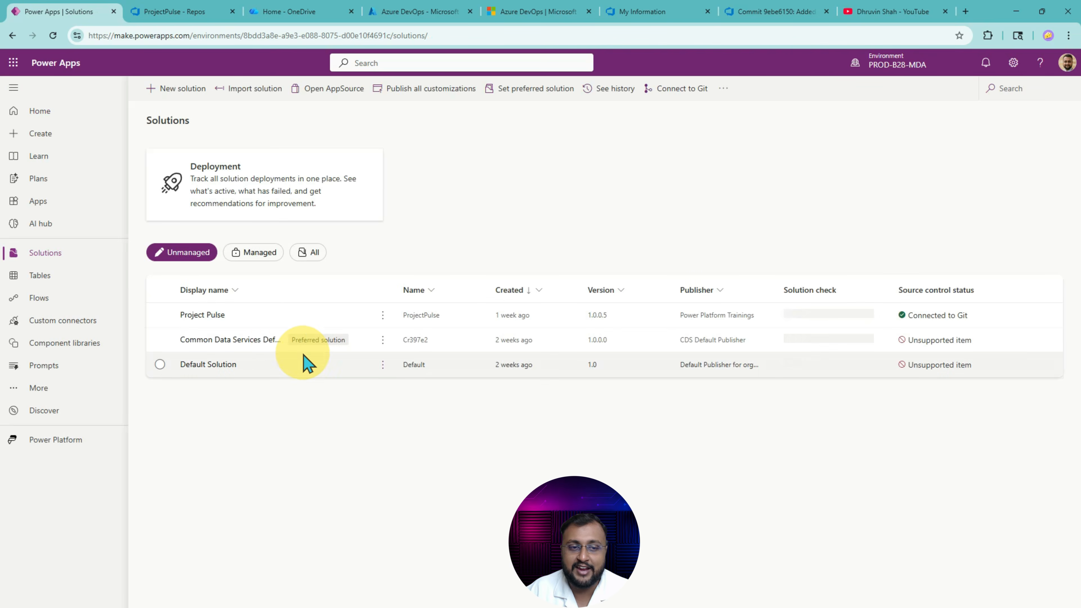
{"action": "left_click", "coordinate": [202, 319]}
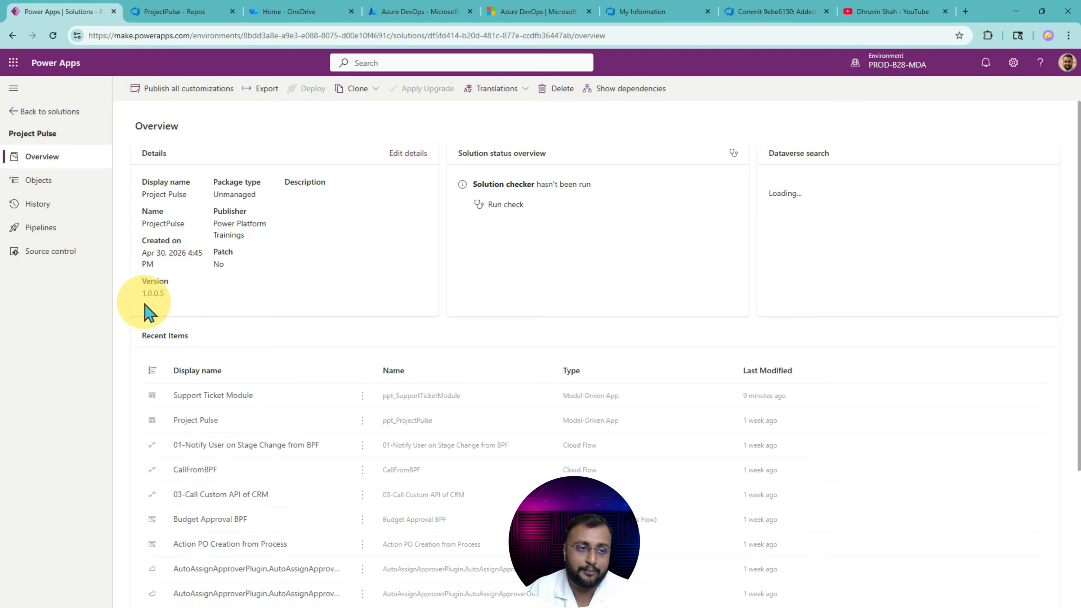
{"action": "left_click", "coordinate": [62, 259]}
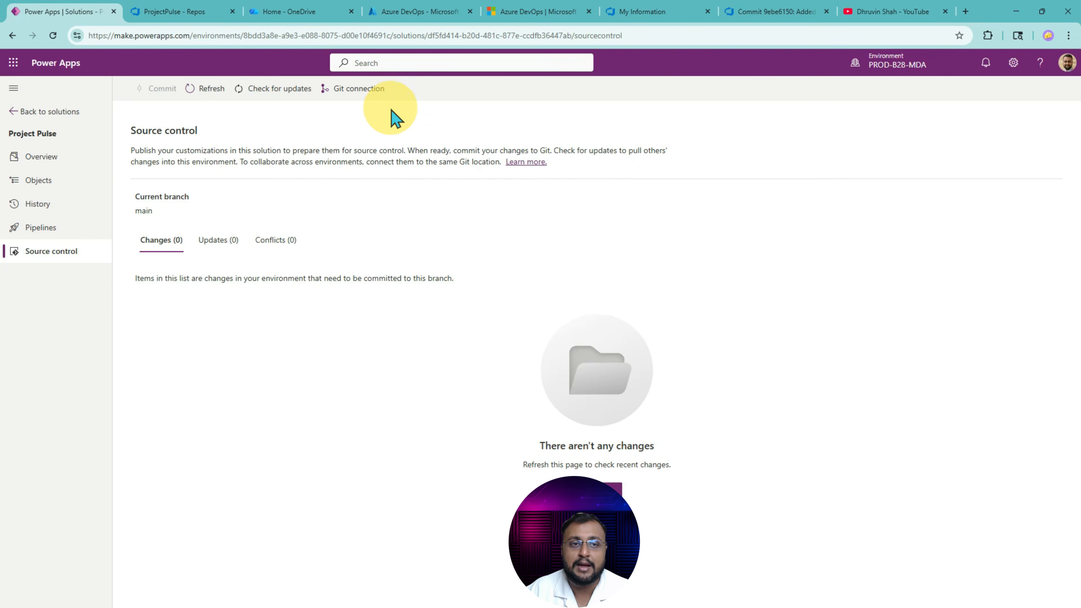
- Review the solution's Git connection details, including the option to disconnect the solution from Git, and close them
{"action": "left_click", "coordinate": [373, 96]}
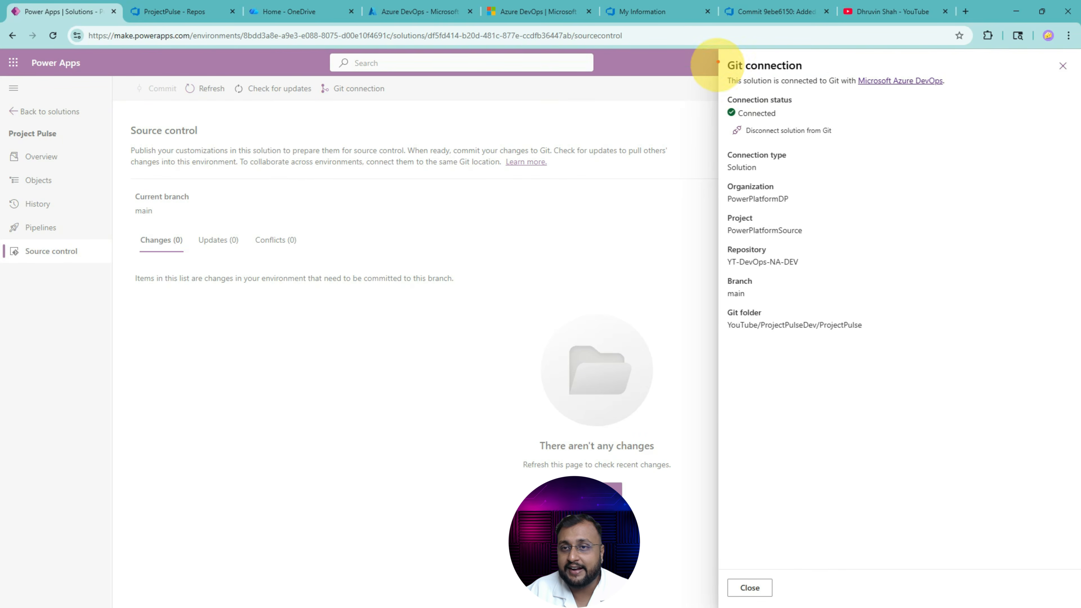
{"action": "mouse_move", "coordinate": [720, 46]}
{"action": "left_mouse_down"}
{"action": "mouse_move", "coordinate": [1009, 437]}
{"action": "mouse_move", "coordinate": [1031, 446]}
{"action": "left_mouse_up"}
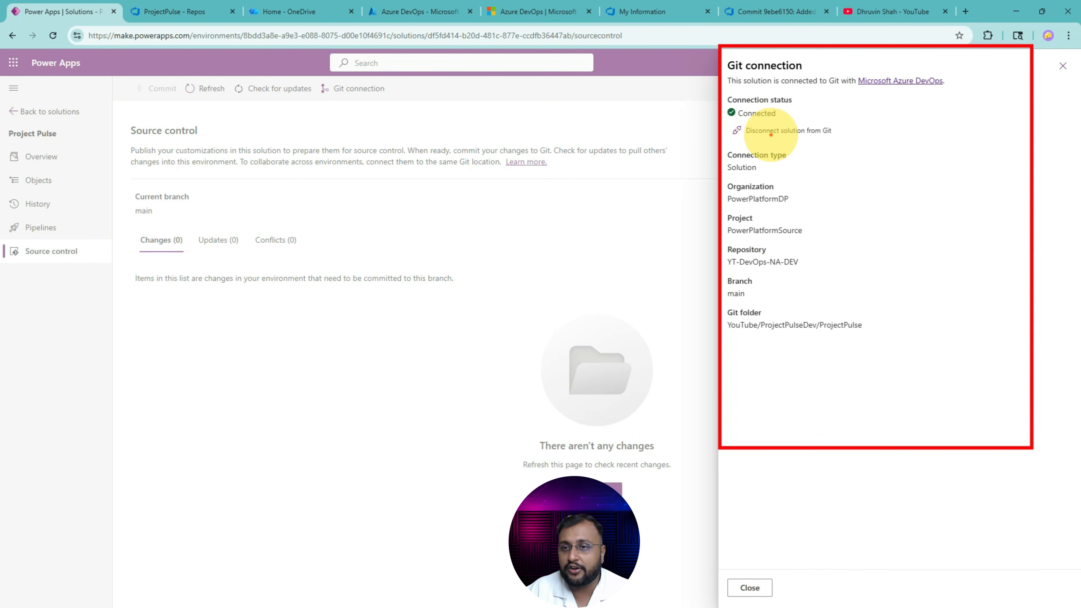
{"action": "mouse_move", "coordinate": [734, 133]}
{"action": "left_mouse_down"}
{"action": "mouse_move", "coordinate": [850, 126]}
{"action": "mouse_move", "coordinate": [734, 106]}
{"action": "mouse_move", "coordinate": [764, 143]}
{"action": "left_mouse_up"}
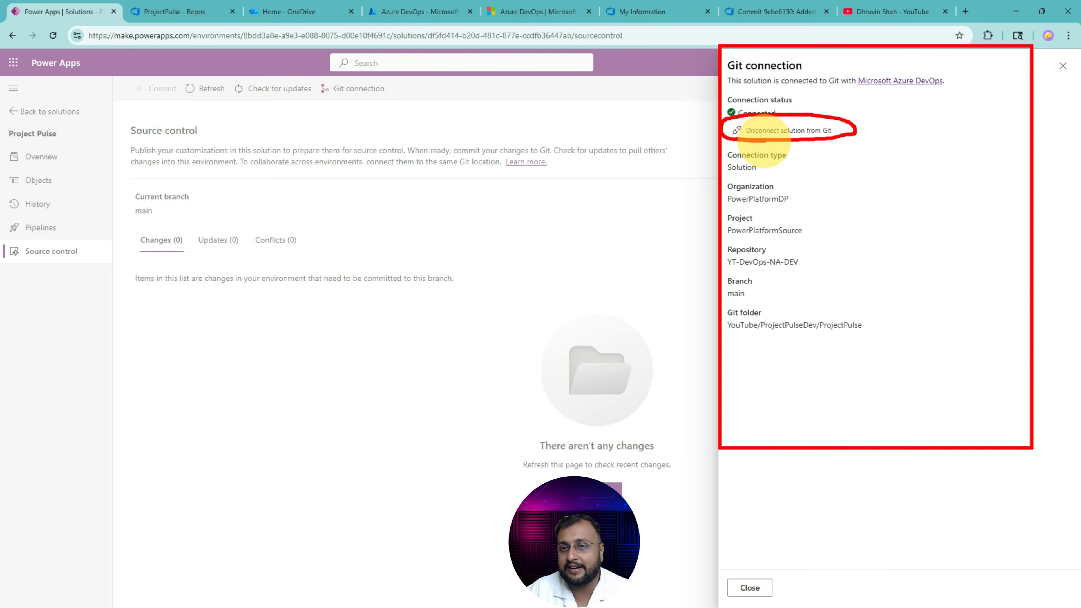
{"action": "mouse_move", "coordinate": [628, 143]}
{"action": "left_mouse_down"}
{"action": "mouse_move", "coordinate": [640, 110]}
{"action": "mouse_move", "coordinate": [673, 96]}
{"action": "left_mouse_up"}
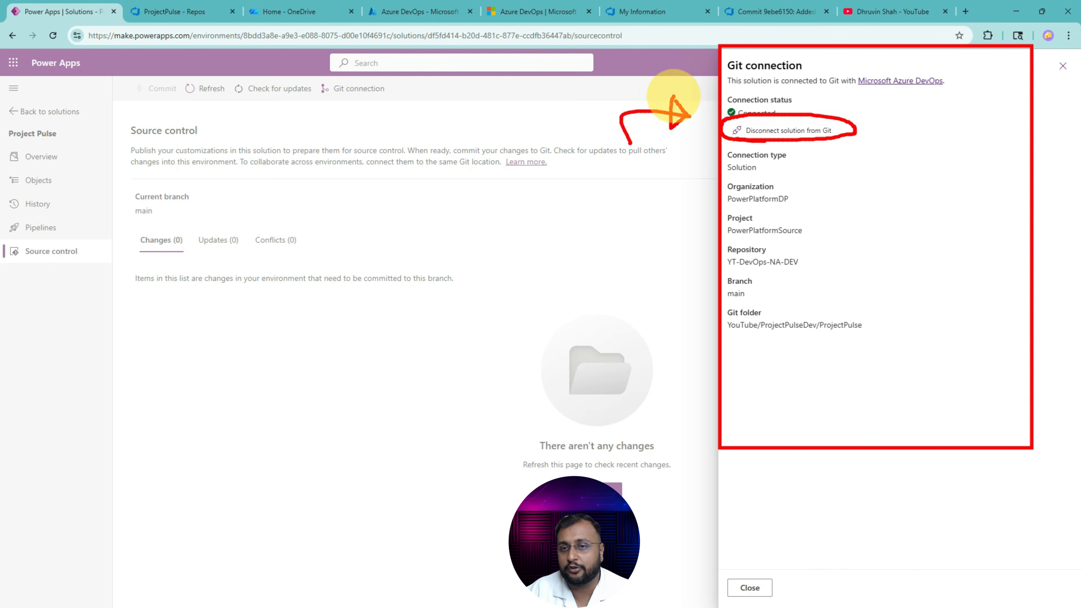
{"action": "mouse_move", "coordinate": [730, 133]}
{"action": "left_mouse_down"}
{"action": "mouse_move", "coordinate": [861, 143]}
{"action": "mouse_move", "coordinate": [957, 123]}
{"action": "mouse_move", "coordinate": [878, 121]}
{"action": "mouse_move", "coordinate": [895, 110]}
{"action": "left_mouse_up"}
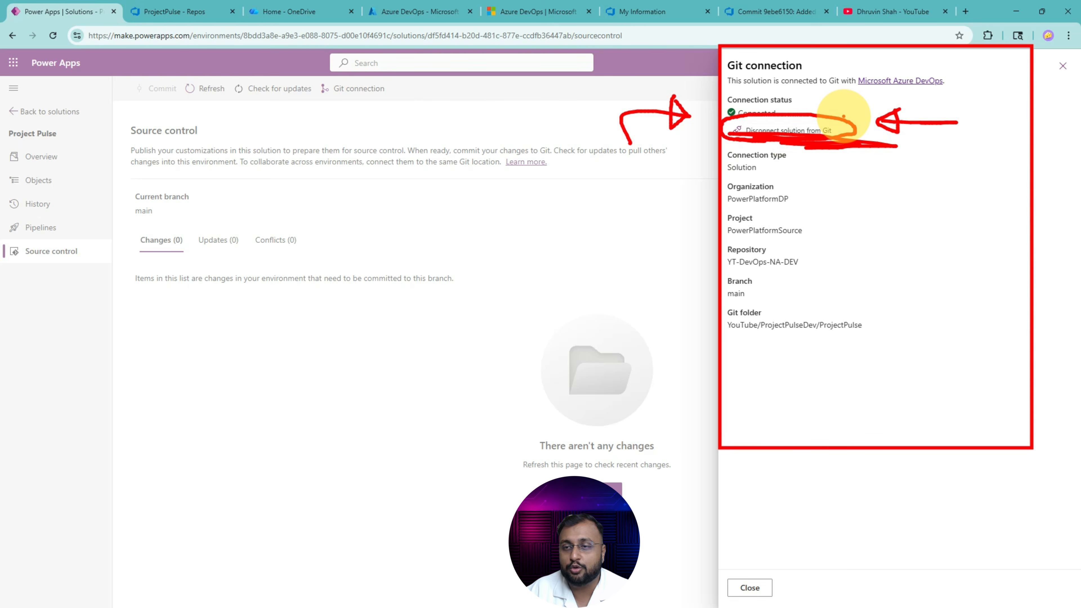
{"action": "mouse_move", "coordinate": [841, 203]}
{"action": "left_mouse_down"}
{"action": "mouse_move", "coordinate": [838, 154]}
{"action": "mouse_move", "coordinate": [848, 177]}
{"action": "left_mouse_up"}
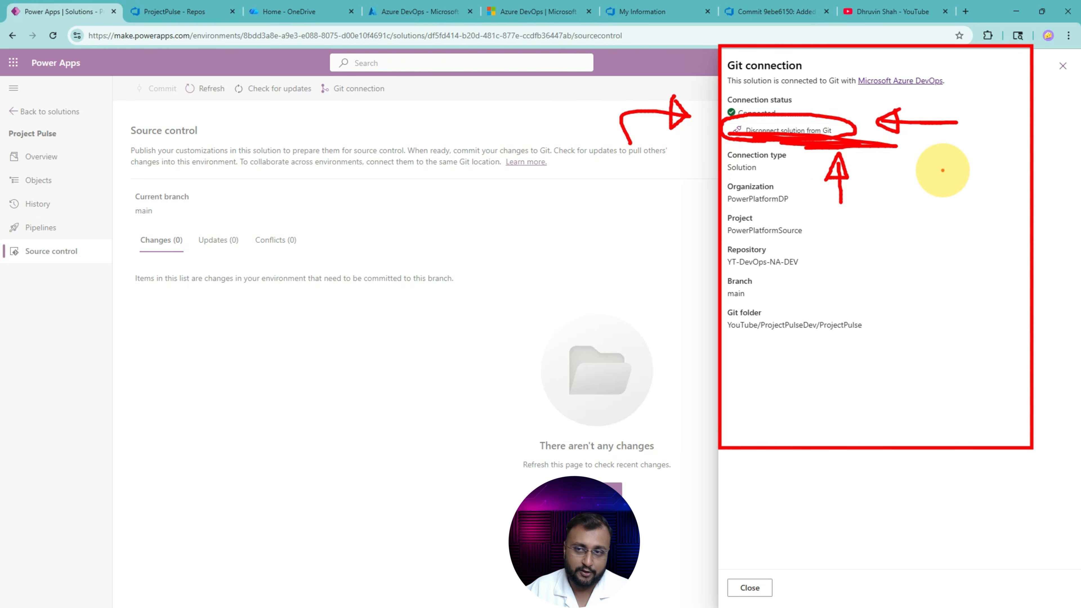
{"action": "key", "text": "Escape"}
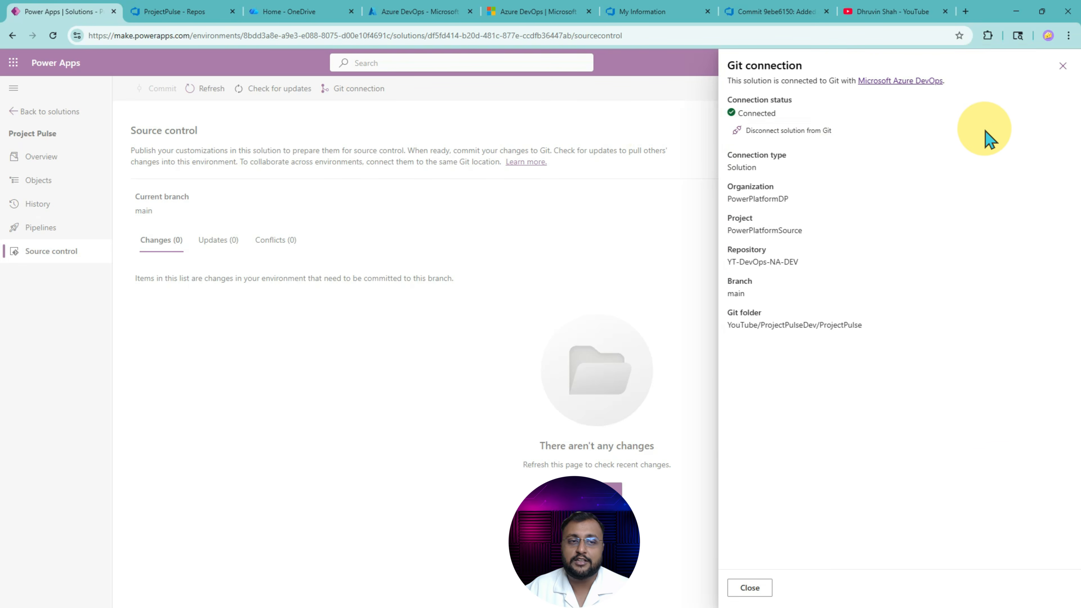
{"action": "left_click", "coordinate": [1063, 66]}
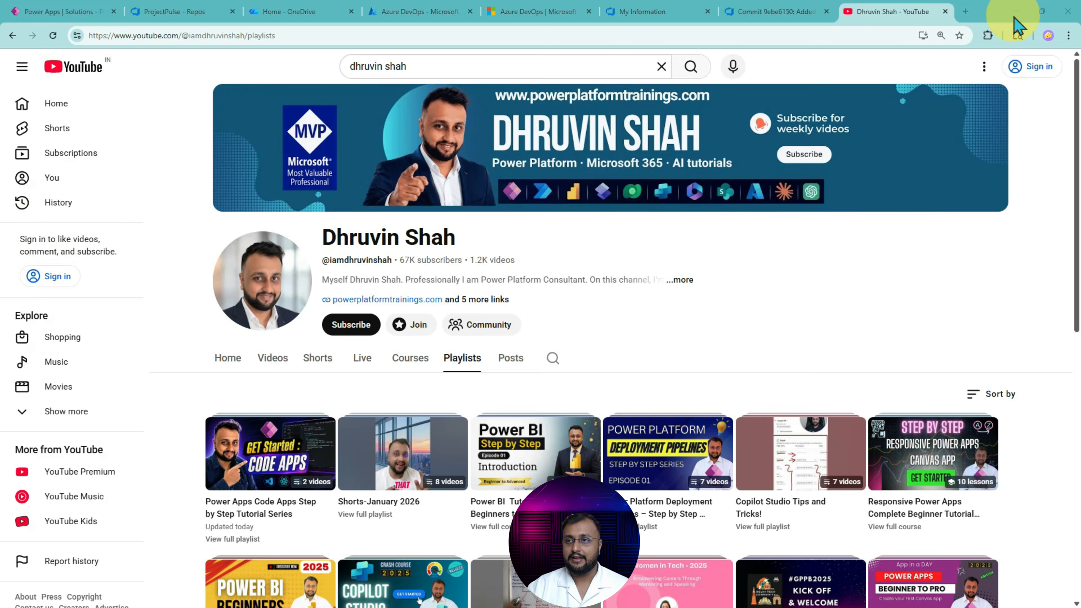
- Browse the YouTube channel's videos and home page, and examine its Premium Membership Courses section
{"action": "mouse_move", "coordinate": [902, 502]}
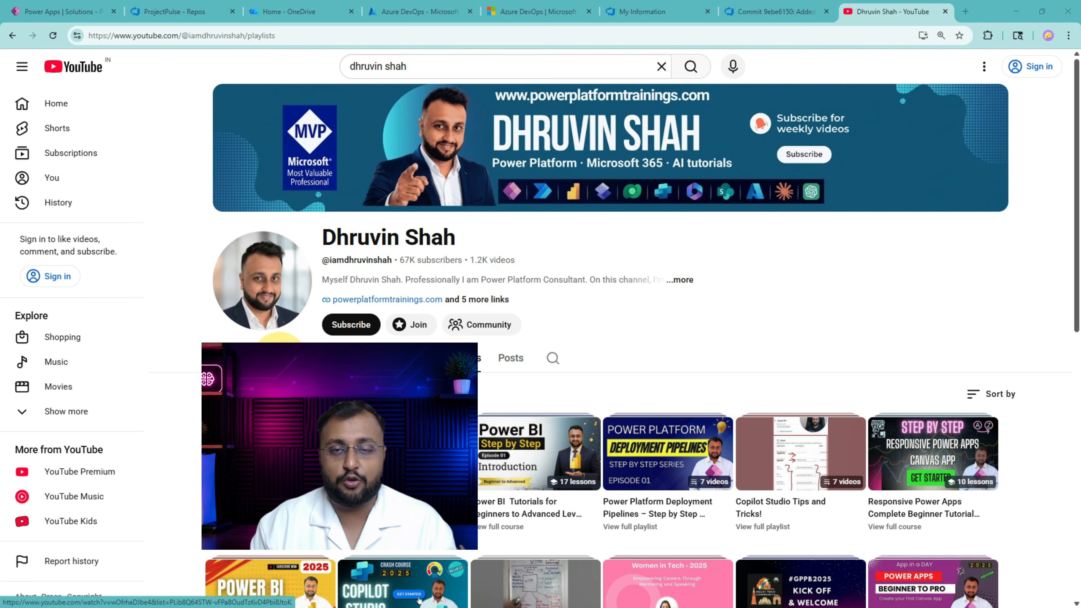
{"action": "left_click", "coordinate": [279, 359]}
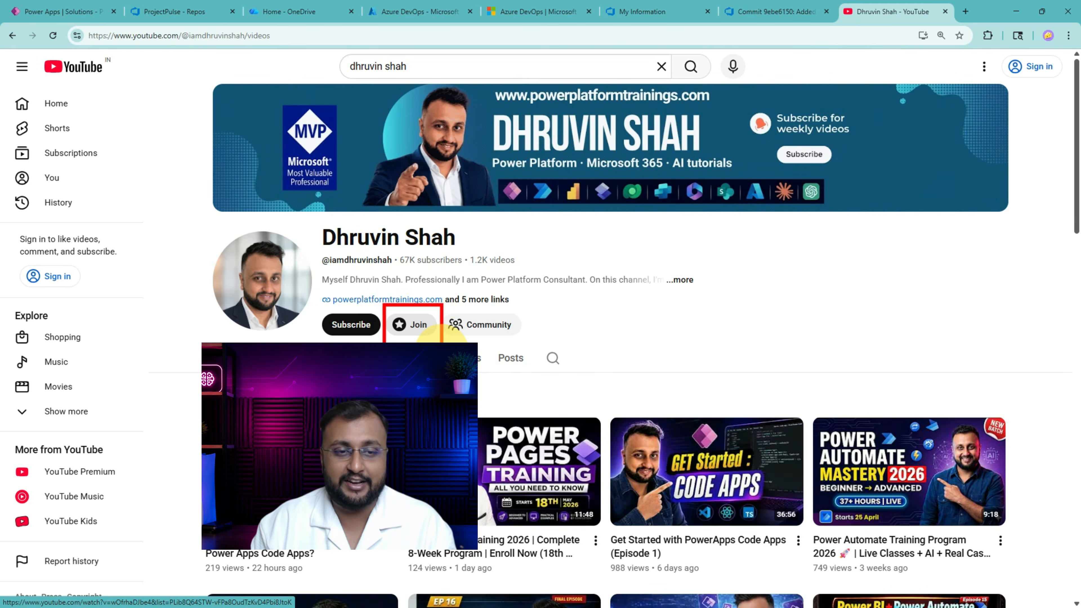
{"action": "left_click", "coordinate": [241, 357]}
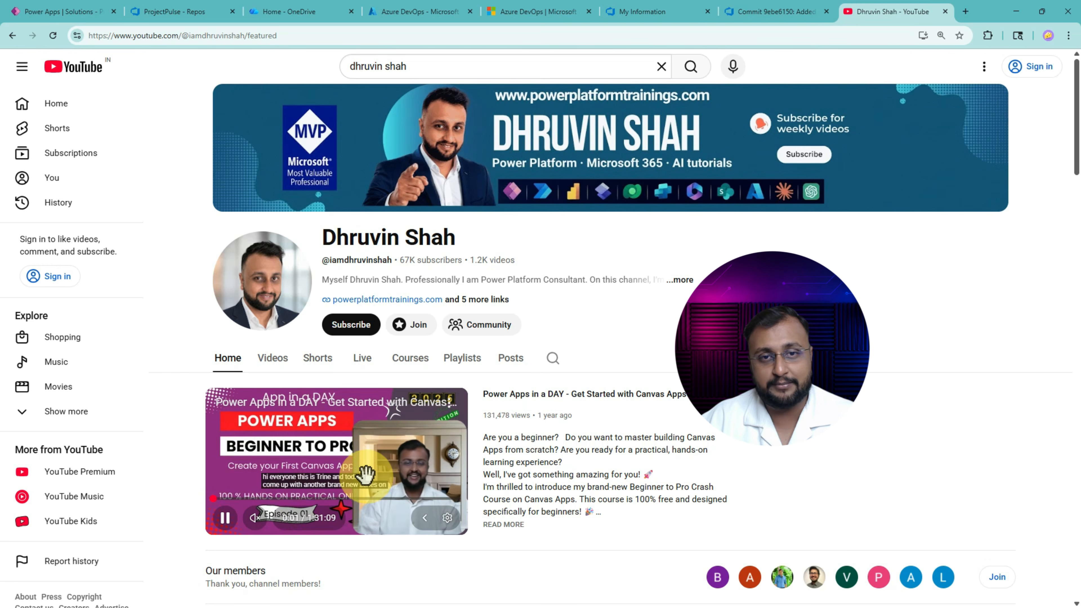
{"action": "scroll", "coordinate": [568, 473], "scroll_direction": "down", "scroll_amount": 7}
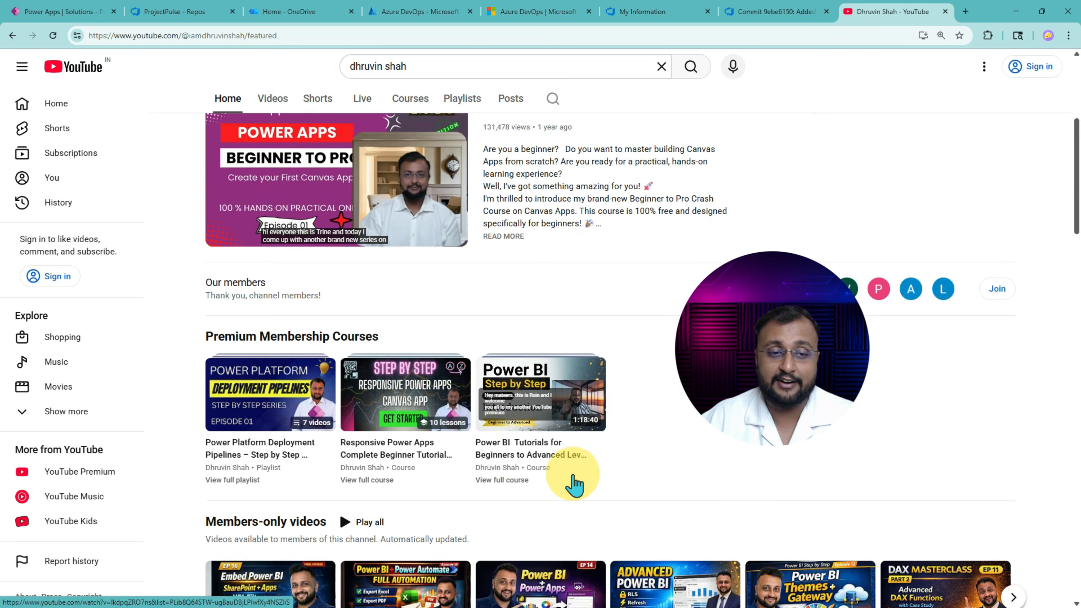
{"action": "left_click_drag", "start_coordinate": [194, 271], "coordinate": [646, 455]}
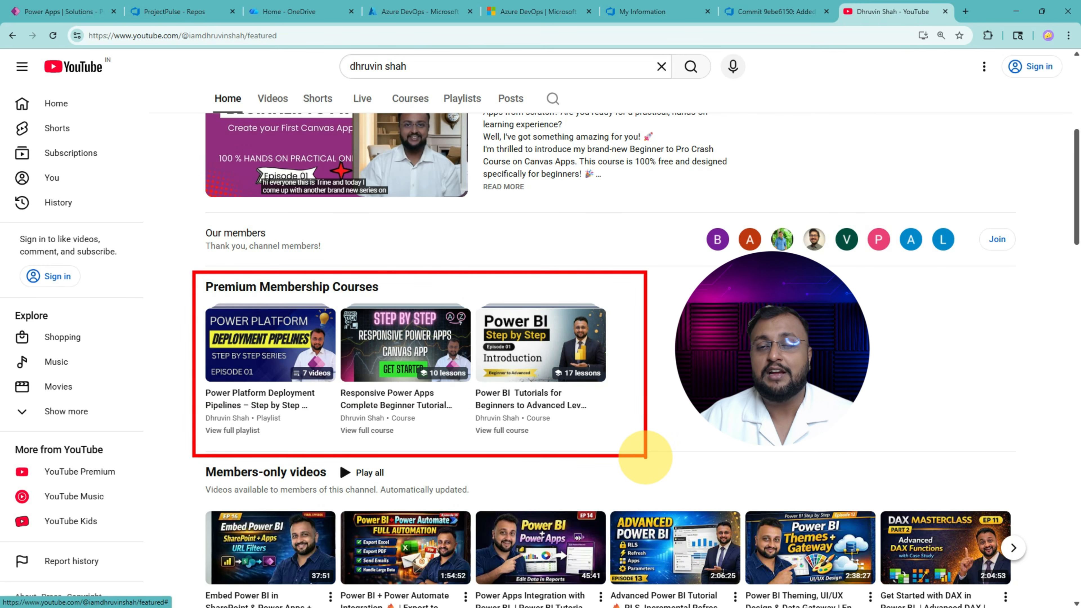
{"action": "key", "text": "Escape"}
{"action": "scroll", "coordinate": [646, 458], "scroll_direction": "up", "scroll_amount": 6}
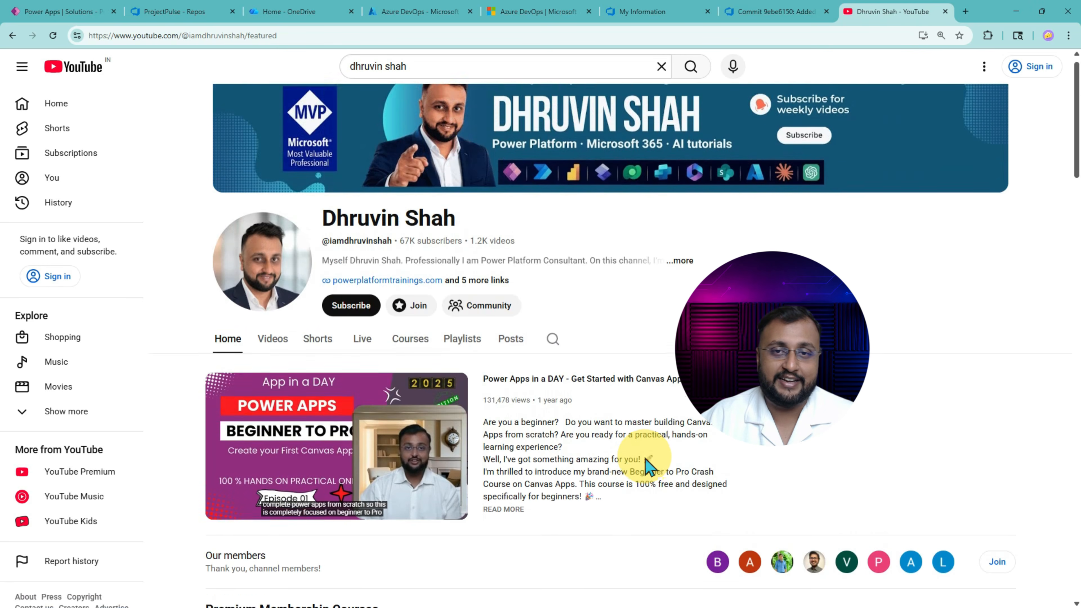